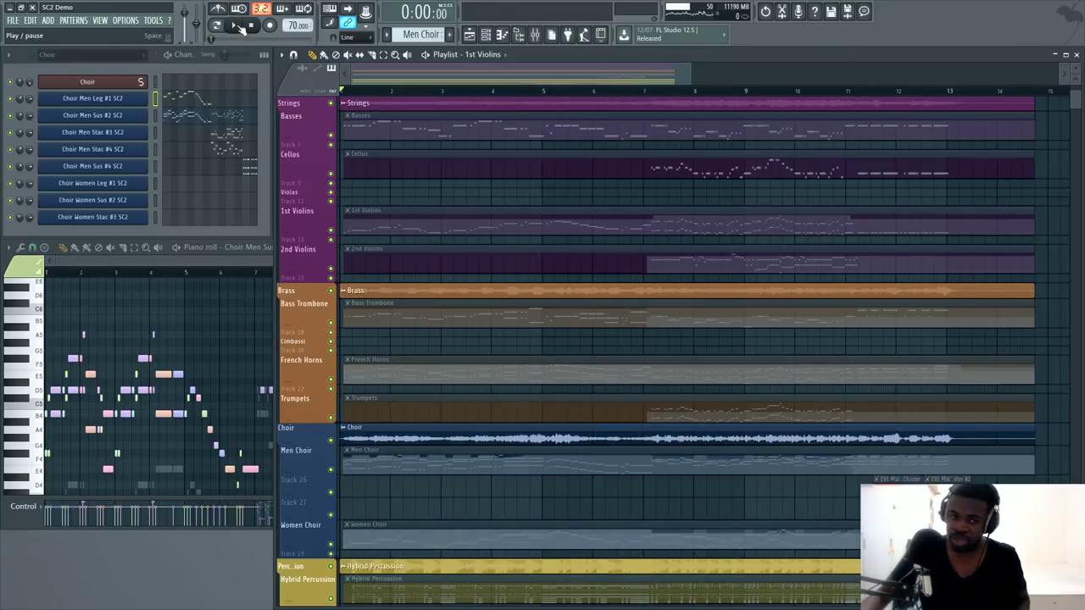
- Play the whole arrangement from the beginning through to its end and stop playback
{"action": "left_click", "coordinate": [241, 28]}
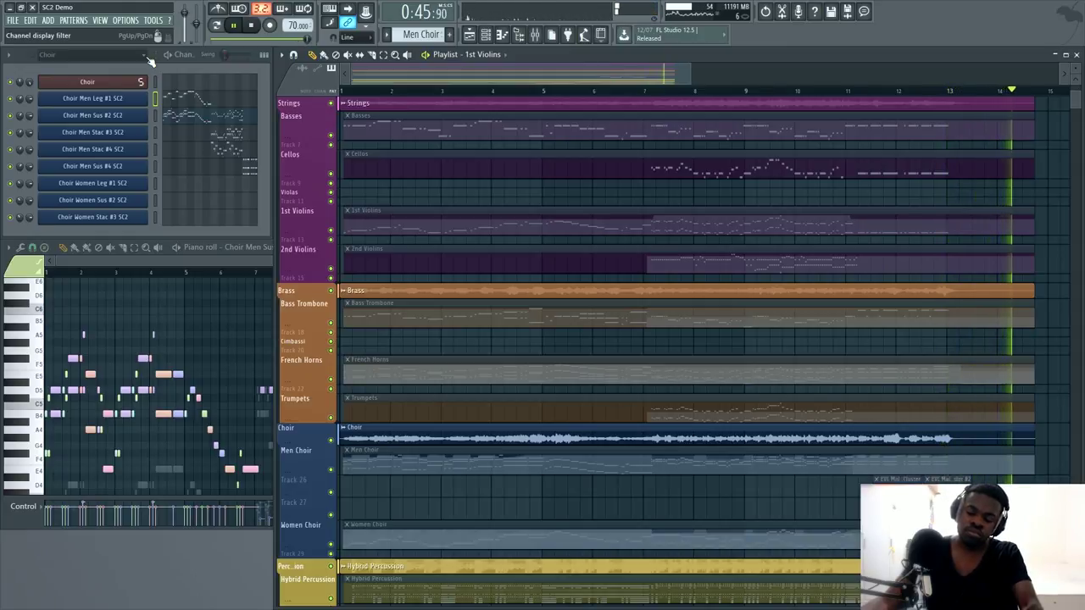
{"action": "key", "text": "space"}
- Look over the strings, brass, choir and percussion tracks in the playlist
{"action": "scroll", "coordinate": [472, 375], "scroll_direction": "down", "scroll_amount": 2}
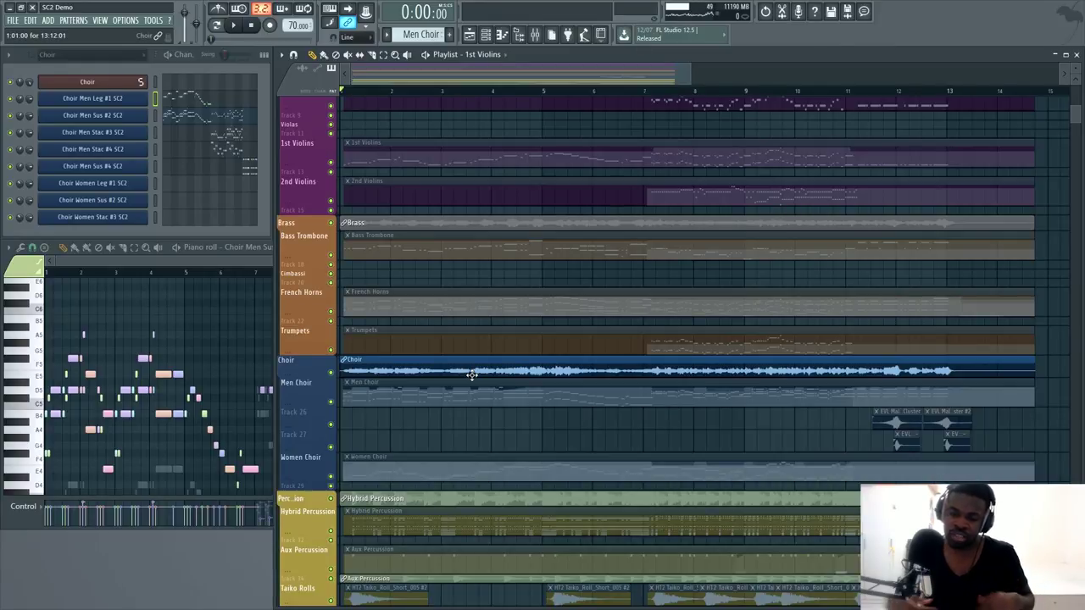
{"action": "scroll", "coordinate": [581, 285], "scroll_direction": "up", "scroll_amount": 2}
{"action": "scroll", "coordinate": [497, 175], "scroll_direction": "down", "scroll_amount": 5}
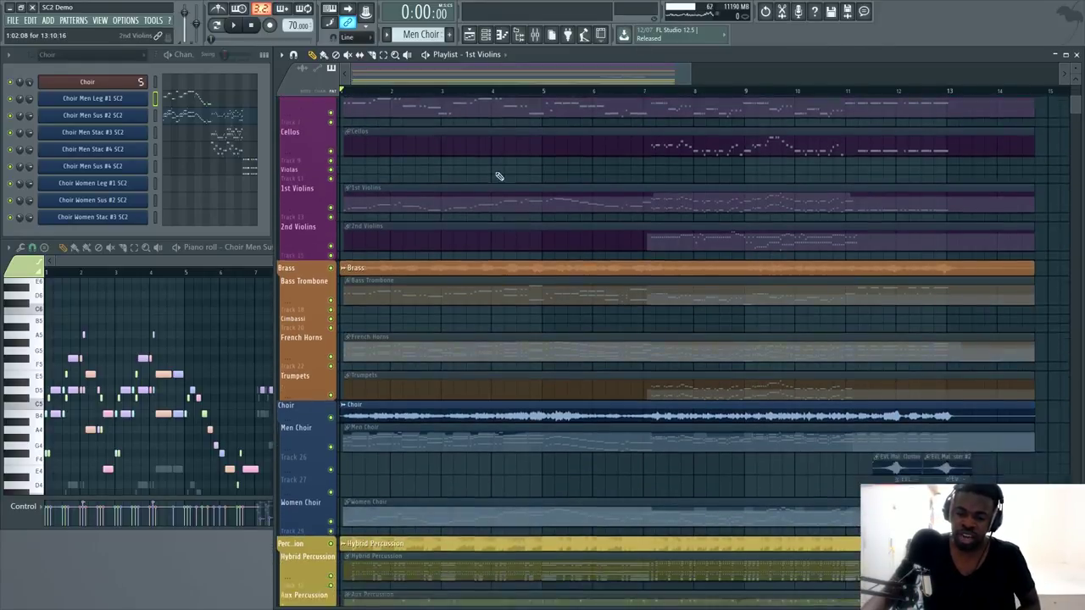
{"action": "scroll", "coordinate": [719, 421], "scroll_direction": "up", "scroll_amount": 5}
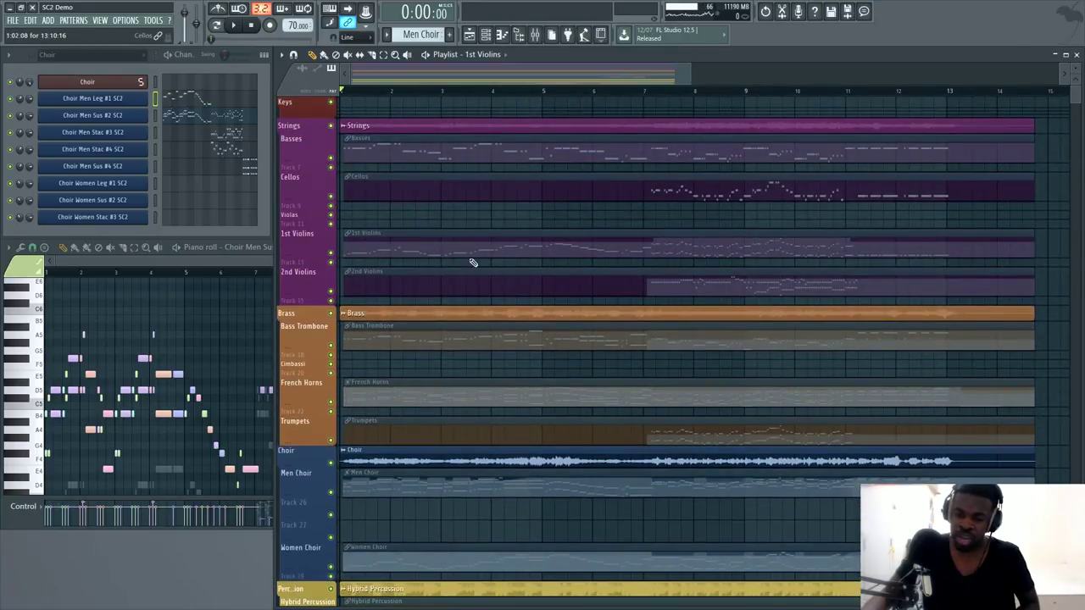
{"action": "scroll", "coordinate": [450, 364], "scroll_direction": "down", "scroll_amount": 1}
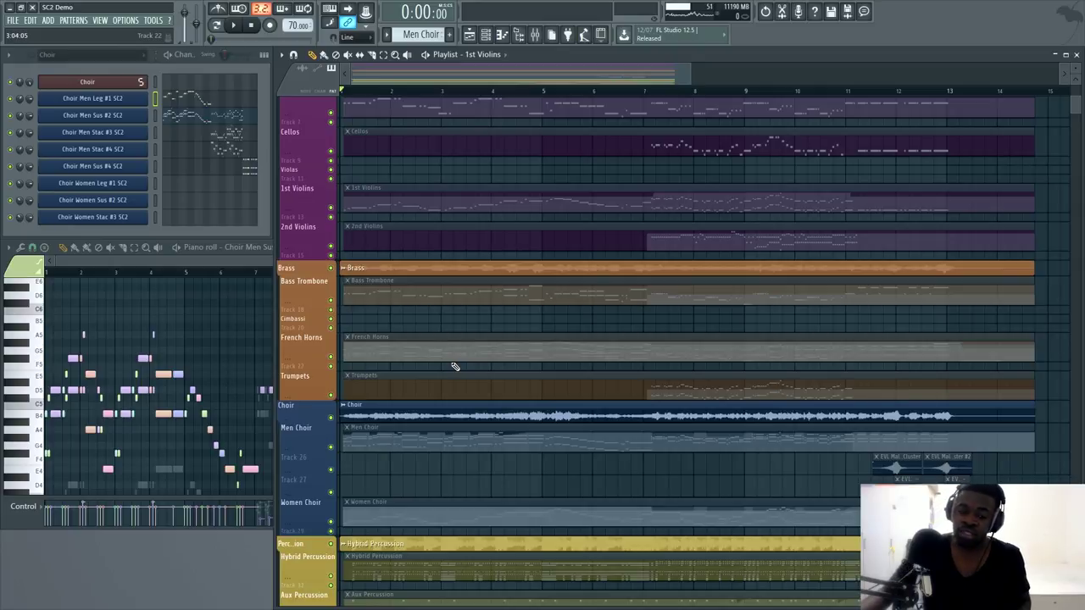
{"action": "scroll", "coordinate": [811, 449], "scroll_direction": "down", "scroll_amount": 2}
{"action": "scroll", "coordinate": [865, 455], "scroll_direction": "up", "scroll_amount": 3}
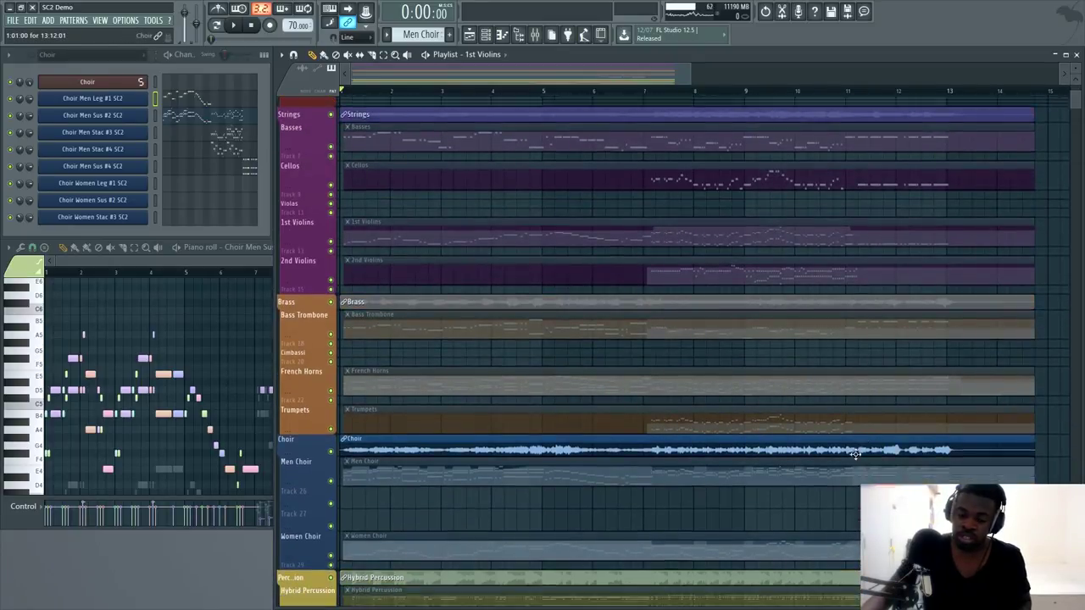
{"action": "scroll", "coordinate": [856, 441], "scroll_direction": "down", "scroll_amount": 1}
{"action": "scroll", "coordinate": [848, 402], "scroll_direction": "up", "scroll_amount": 1}
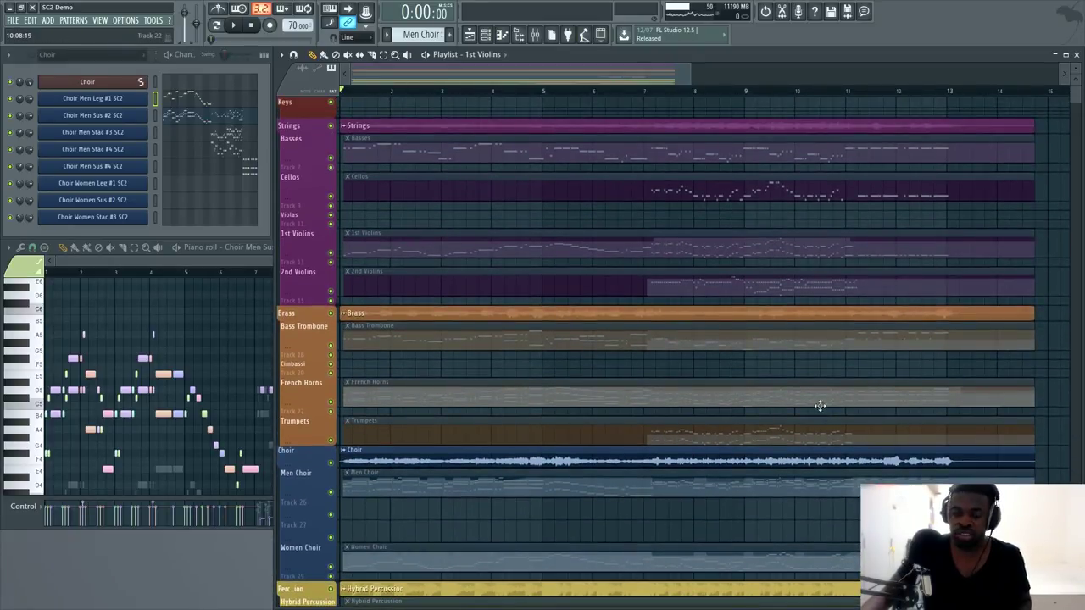
{"action": "scroll", "coordinate": [566, 380], "scroll_direction": "down", "scroll_amount": 2}
{"action": "scroll", "coordinate": [565, 380], "scroll_direction": "down", "scroll_amount": 3}
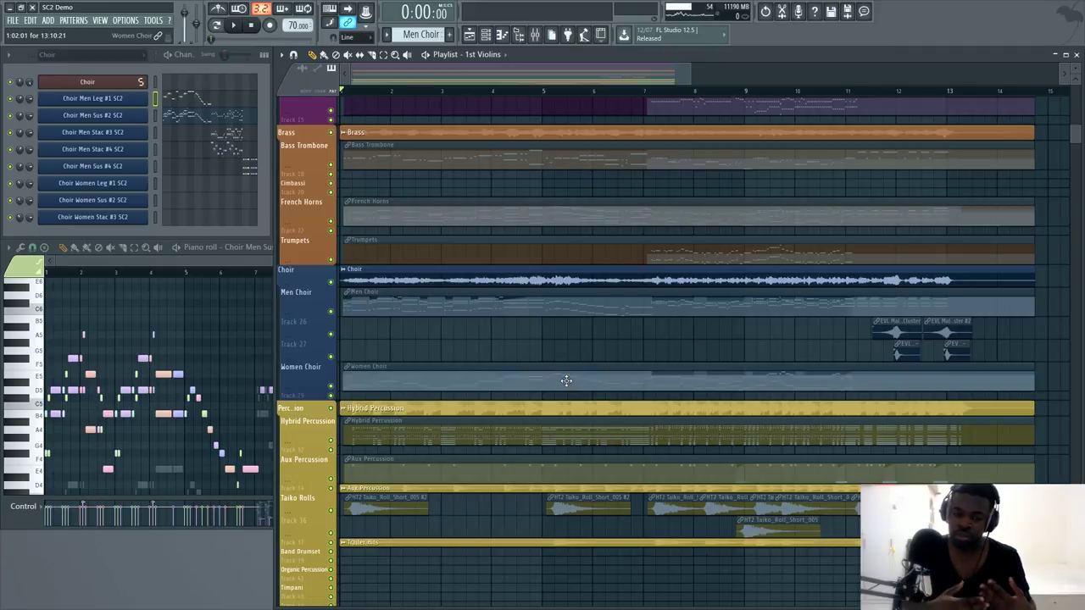
{"action": "scroll", "coordinate": [585, 371], "scroll_direction": "up", "scroll_amount": 5}
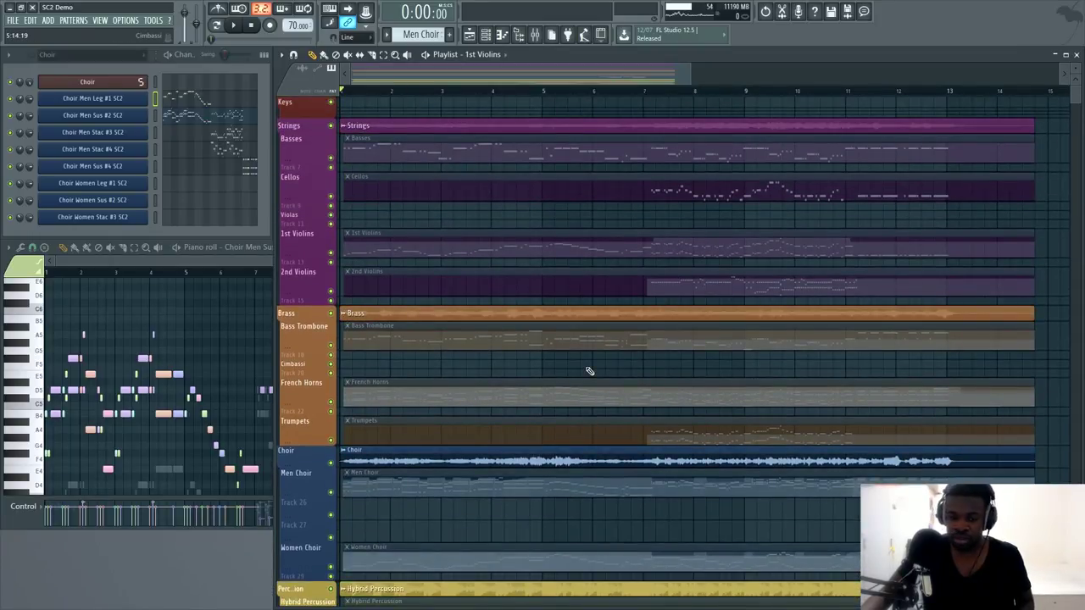
{"action": "scroll", "coordinate": [589, 371], "scroll_direction": "down", "scroll_amount": 1}
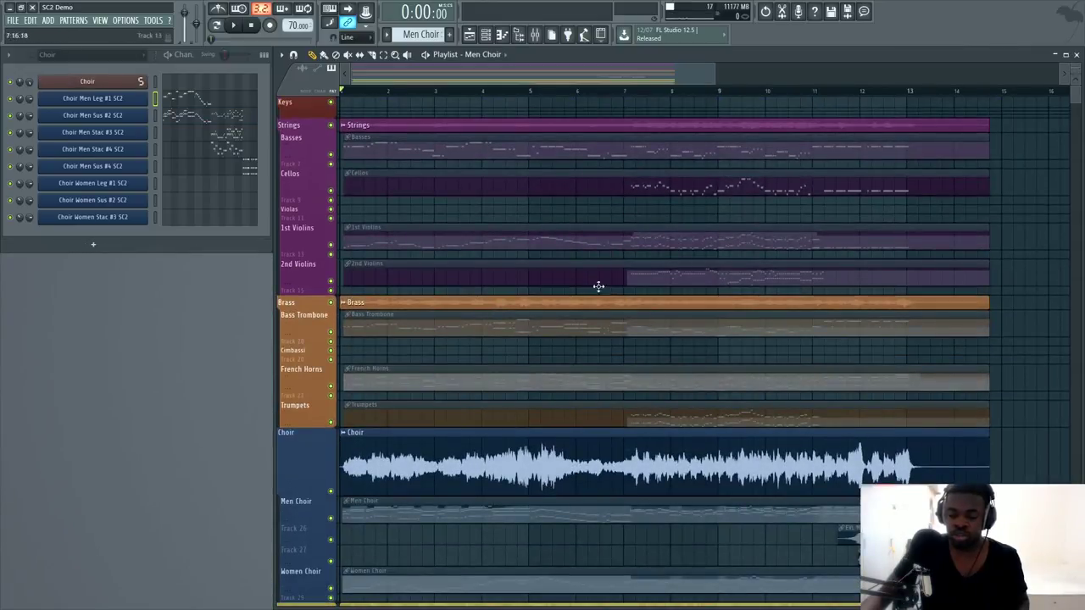
{"action": "scroll", "coordinate": [599, 287], "scroll_direction": "down", "scroll_amount": 3}
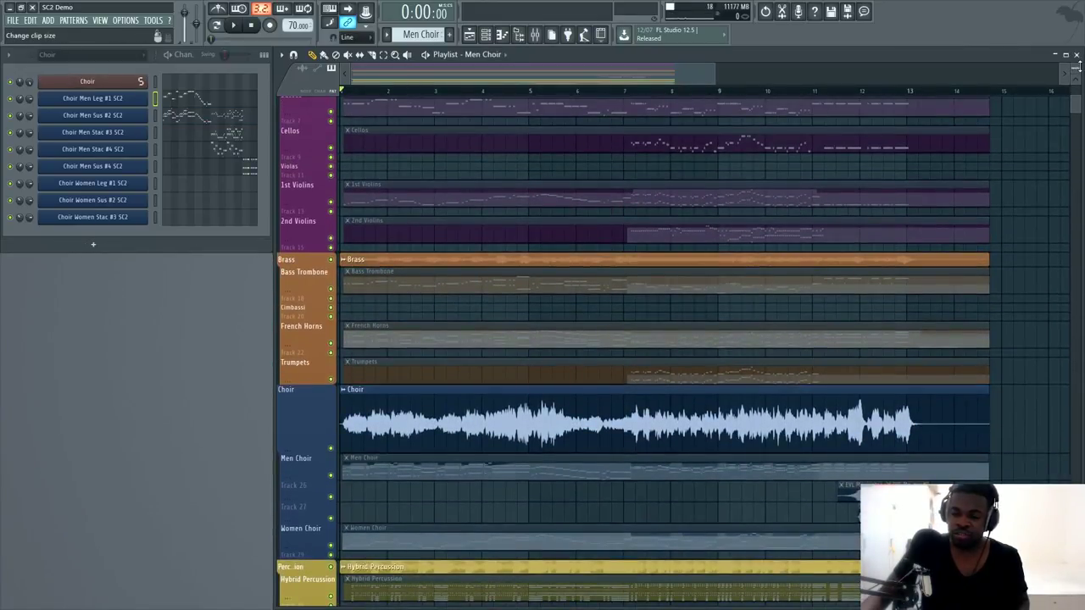
{"action": "left_click_drag", "start_coordinate": [1078, 66], "coordinate": [1078, 73]}
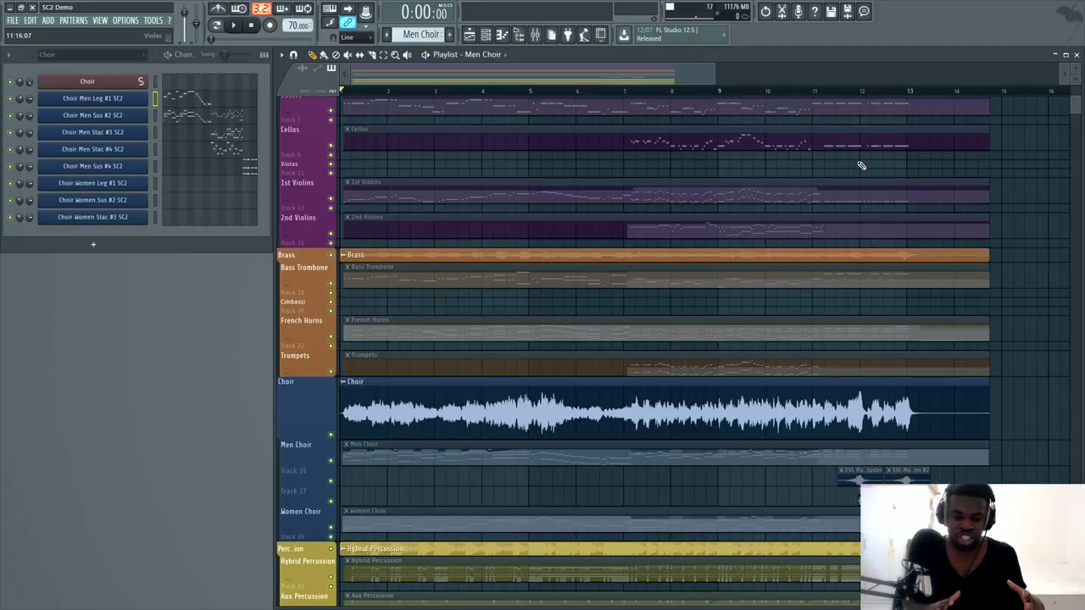
- Solo the Choir track group and play it from about 0:23
{"action": "right_click", "coordinate": [331, 434]}
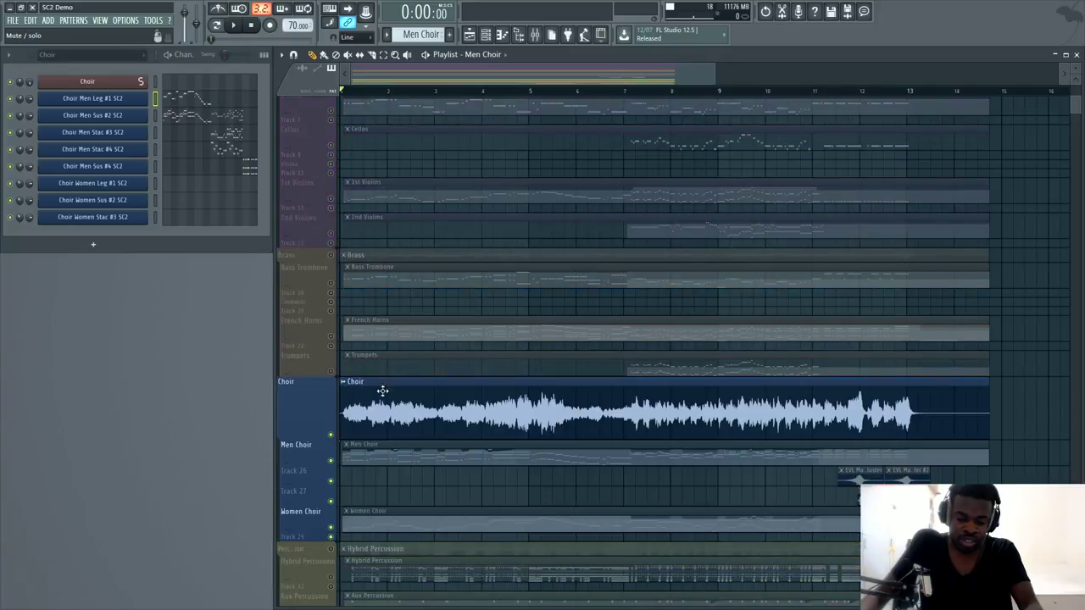
{"action": "left_click", "coordinate": [659, 91]}
{"action": "key", "text": "space"}
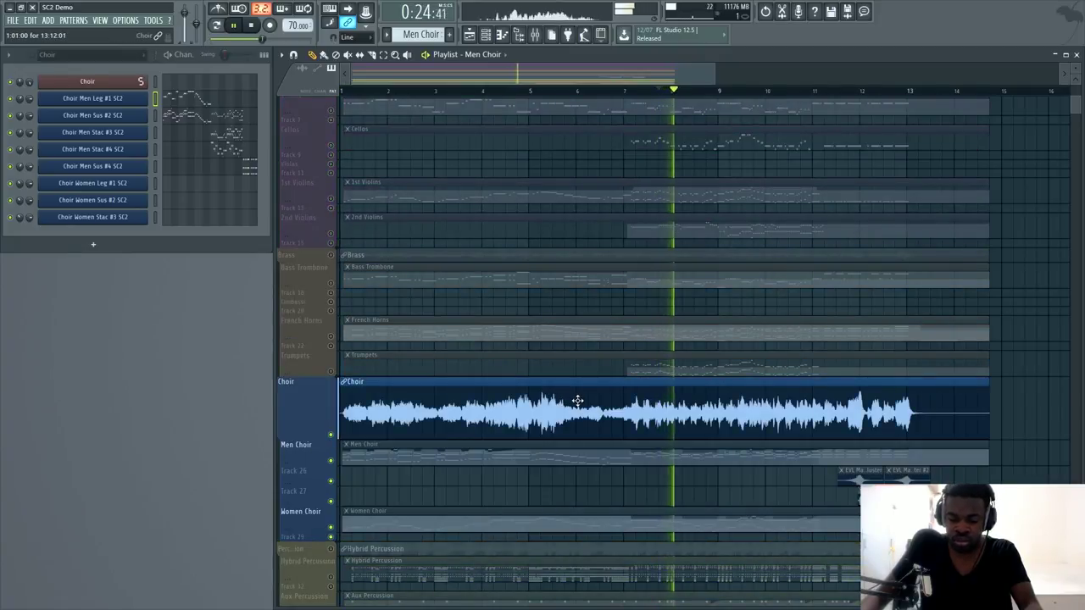
- Display the mixer's Master effects and replay the soloed choir passage before returning to the playlist
{"action": "key", "text": "F9"}
{"action": "key", "text": "space"}
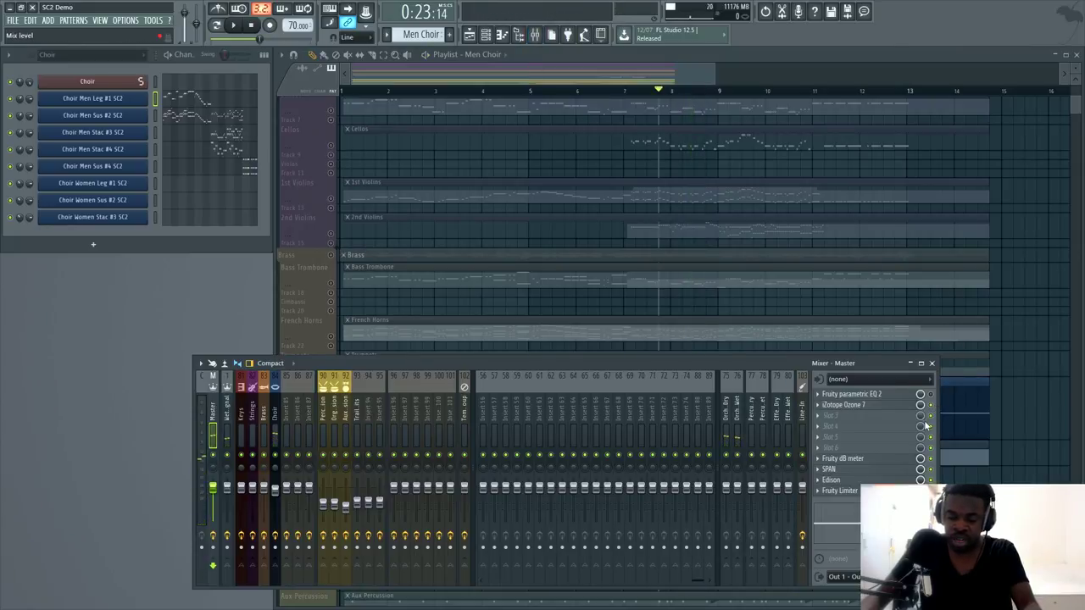
{"action": "key", "text": "space"}
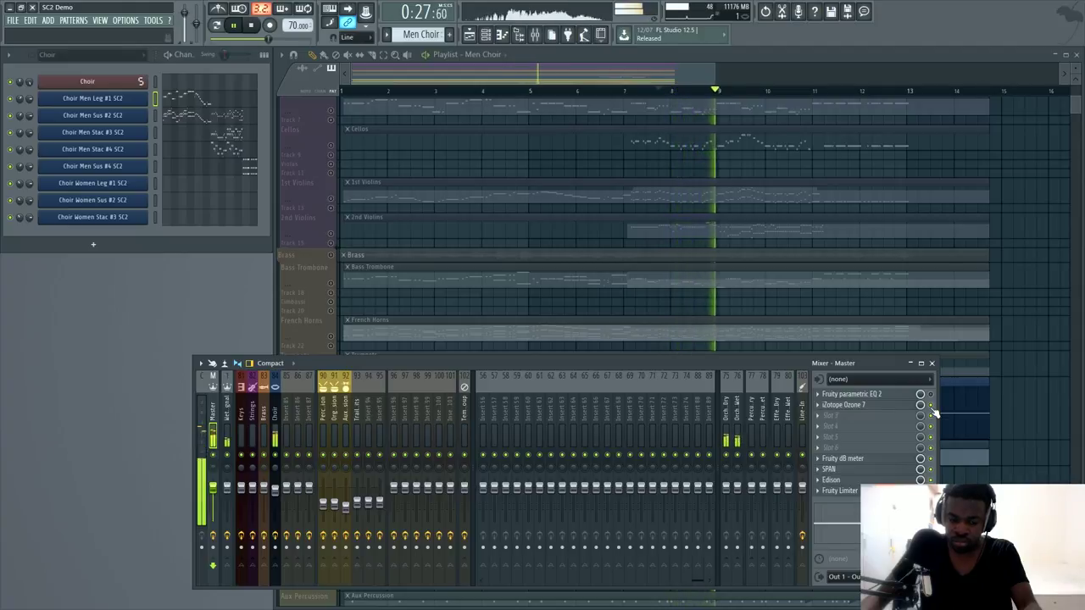
{"action": "key", "text": "space"}
{"action": "left_click", "coordinate": [1000, 394]}
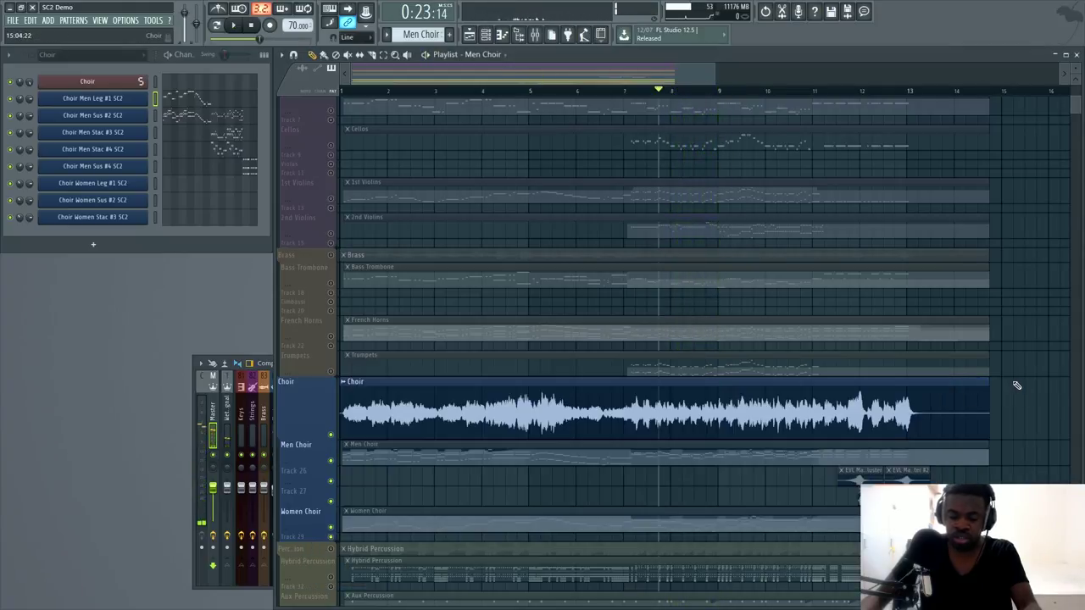
- Play the ending of the soloed Choir track group from 0:36, then stop playback
{"action": "scroll", "coordinate": [460, 367], "scroll_direction": "down", "scroll_amount": 3}
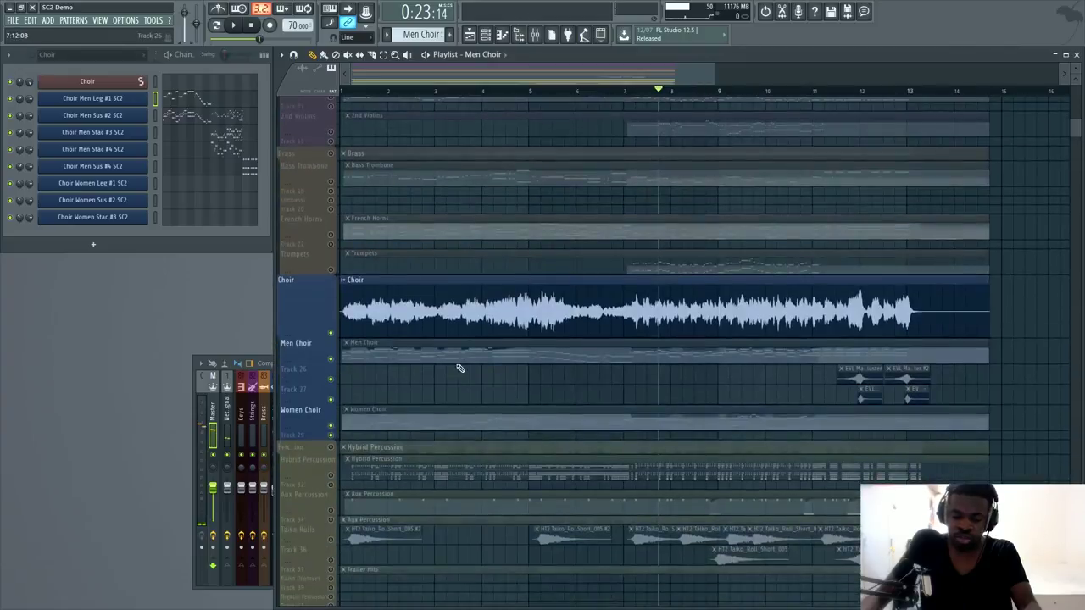
{"action": "right_click", "coordinate": [332, 333]}
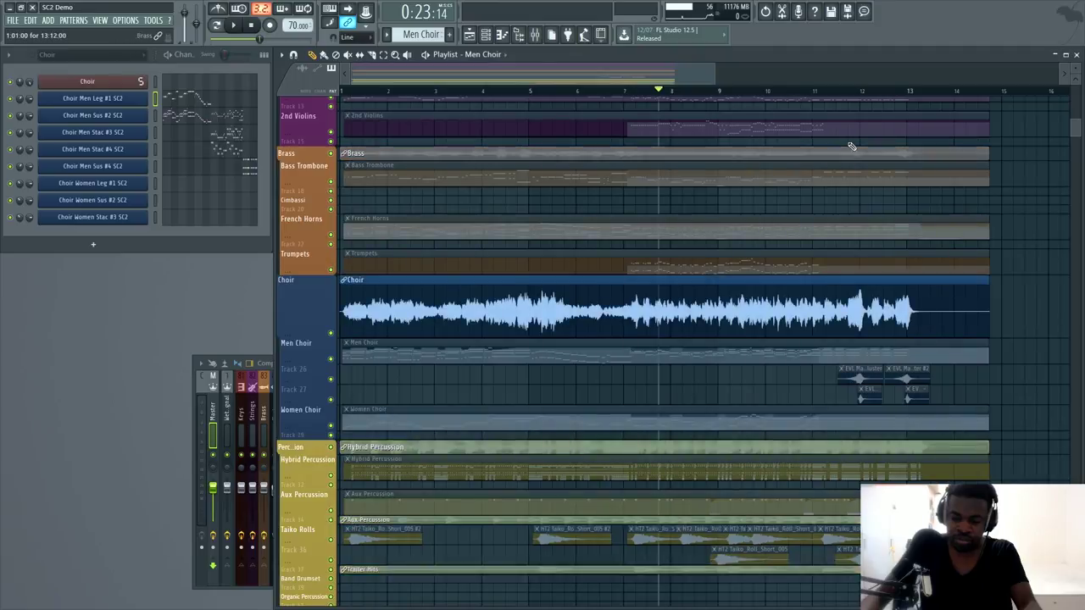
{"action": "left_click", "coordinate": [837, 91]}
{"action": "right_click", "coordinate": [331, 337]}
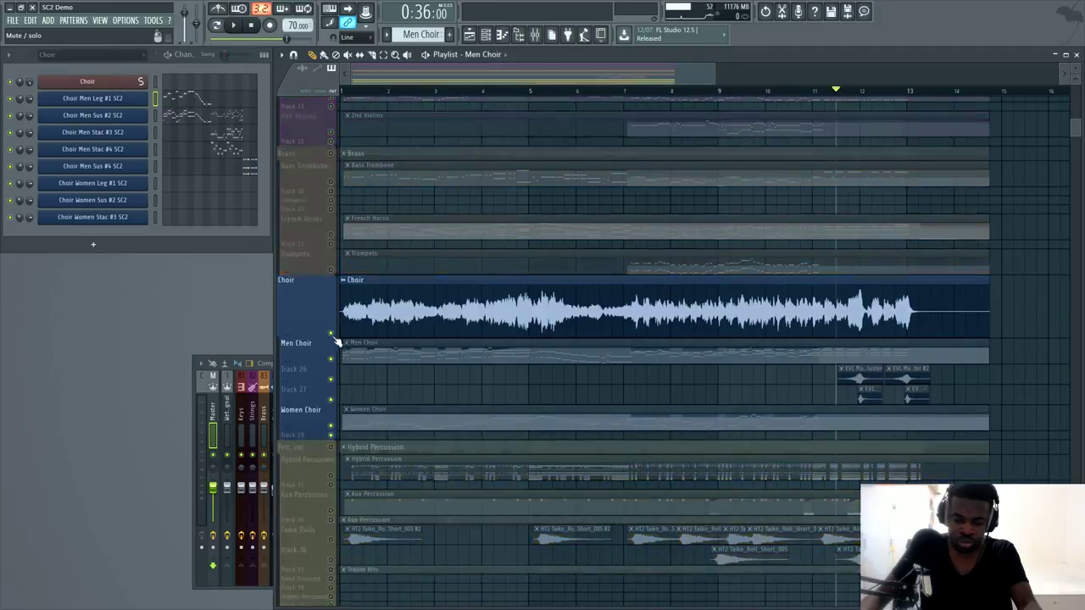
{"action": "key", "text": "ctrl+a"}
{"action": "left_click_drag", "start_coordinate": [863, 95], "coordinate": [835, 97]}
{"action": "key", "text": "space"}
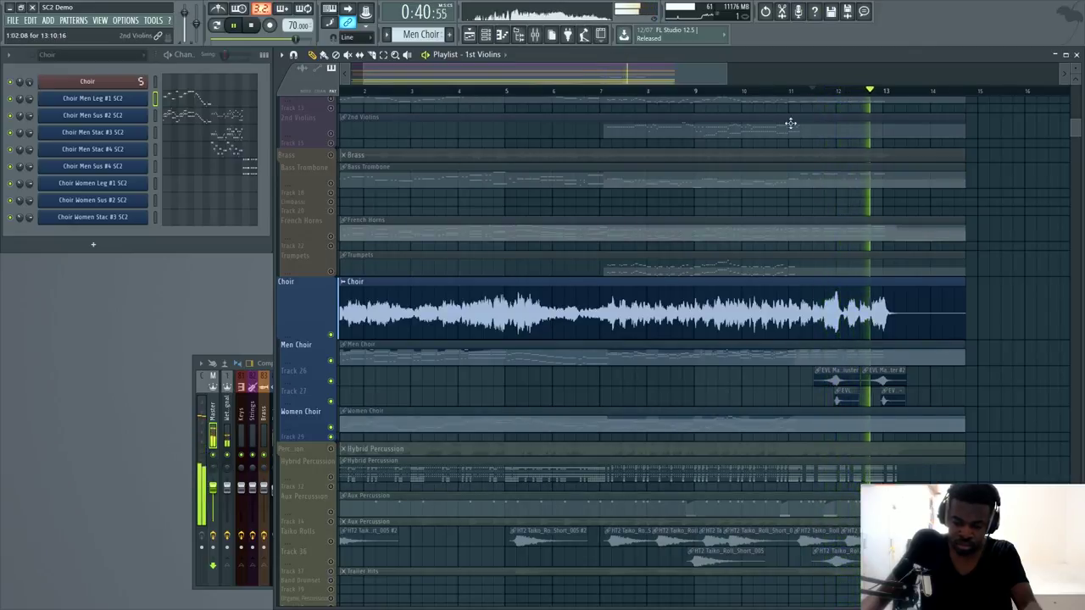
{"action": "key", "text": "space"}
- Play the full arrangement from about bar 10 with the Choir group muted, and unmute it during playback to compare
{"action": "left_click", "coordinate": [332, 335]}
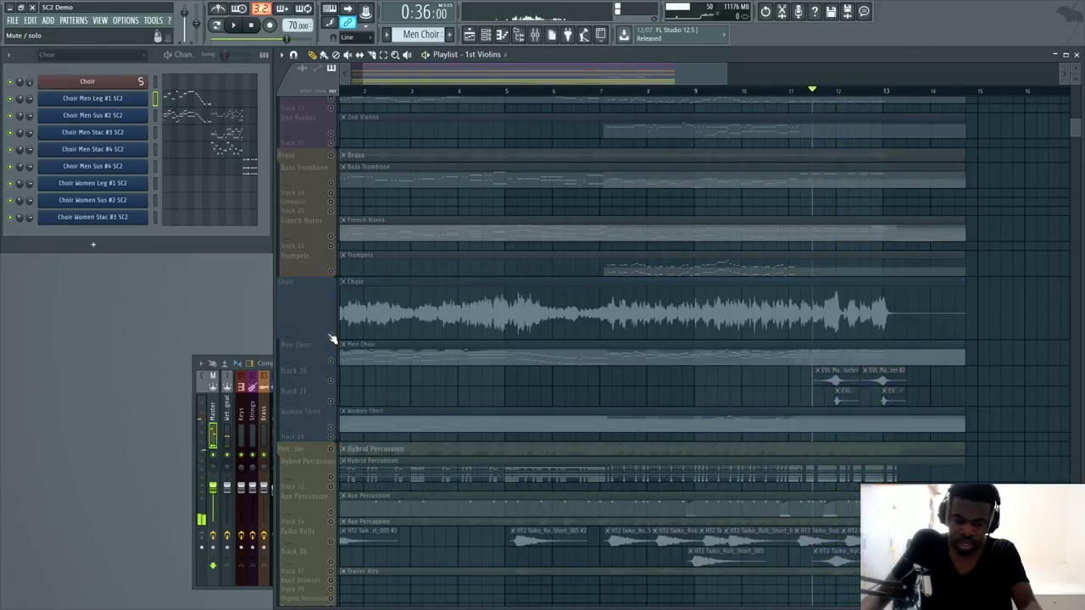
{"action": "right_click", "coordinate": [332, 336]}
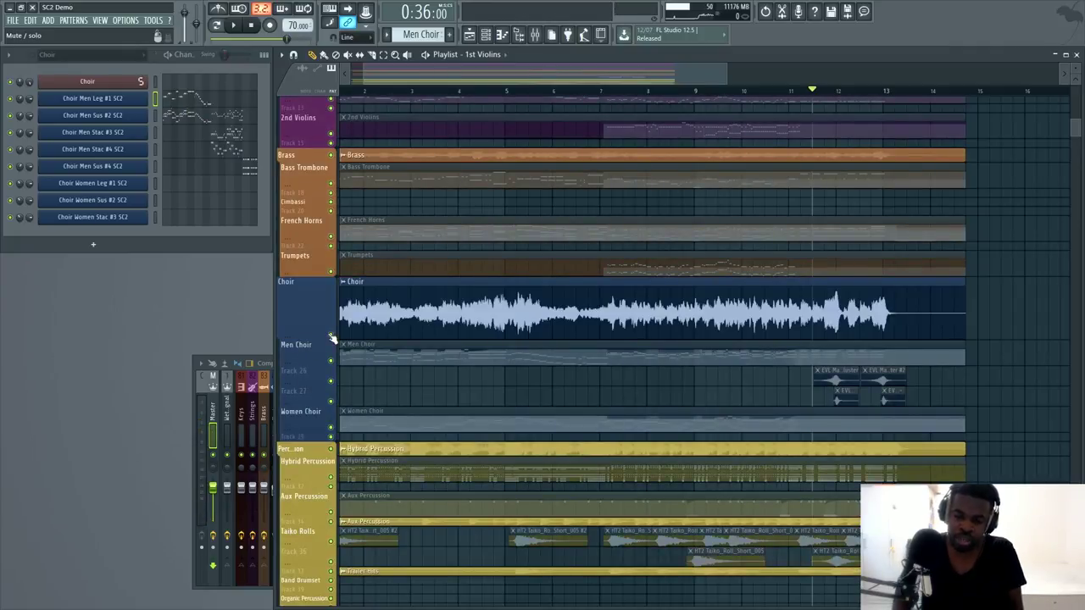
{"action": "left_click", "coordinate": [331, 335]}
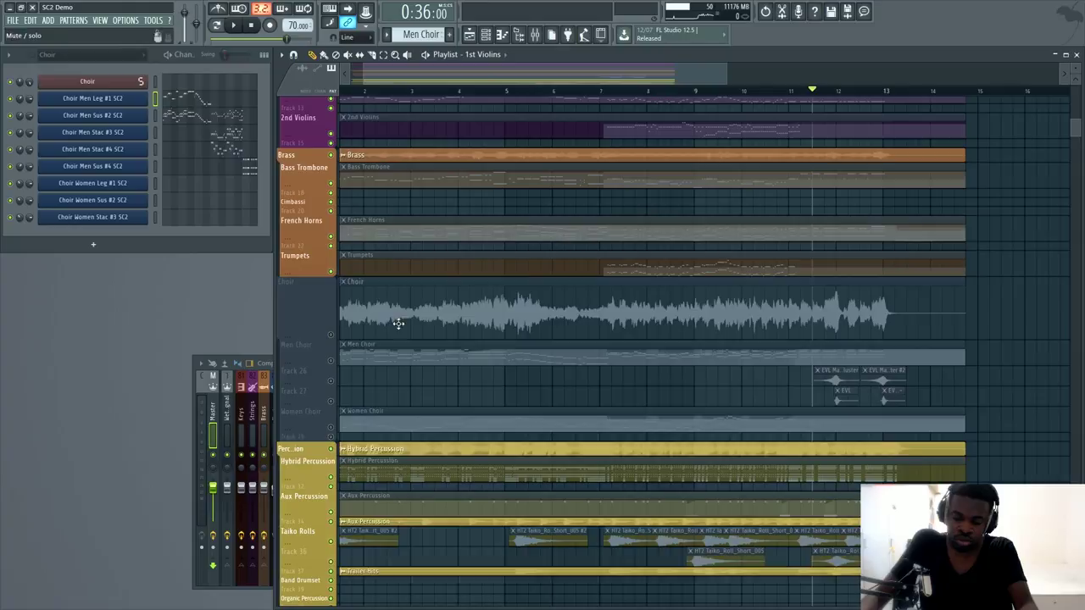
{"action": "left_click", "coordinate": [742, 91]}
{"action": "key", "text": "space"}
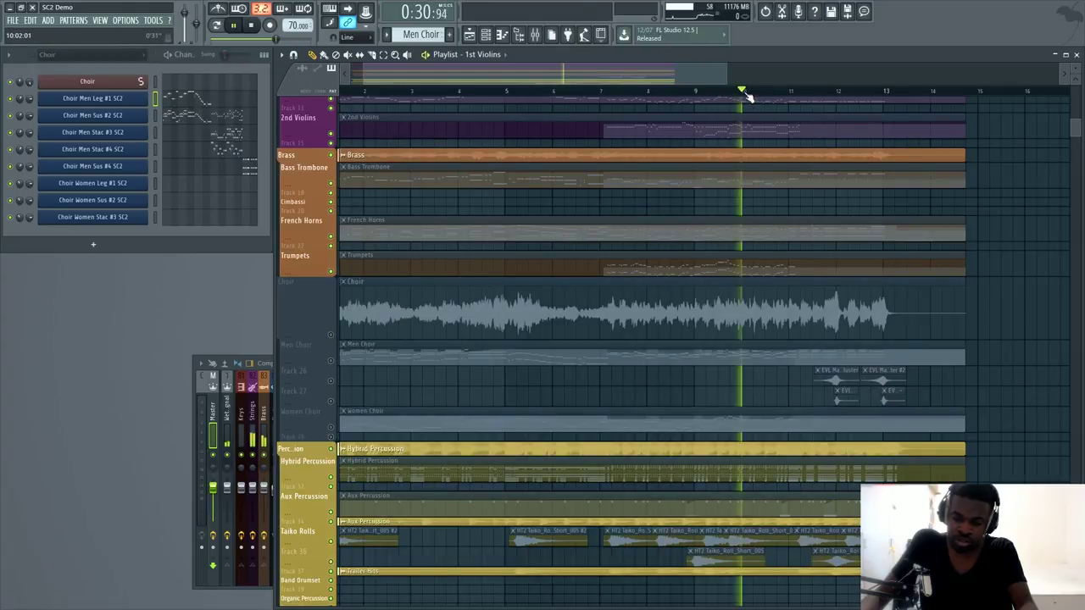
{"action": "left_click", "coordinate": [338, 332]}
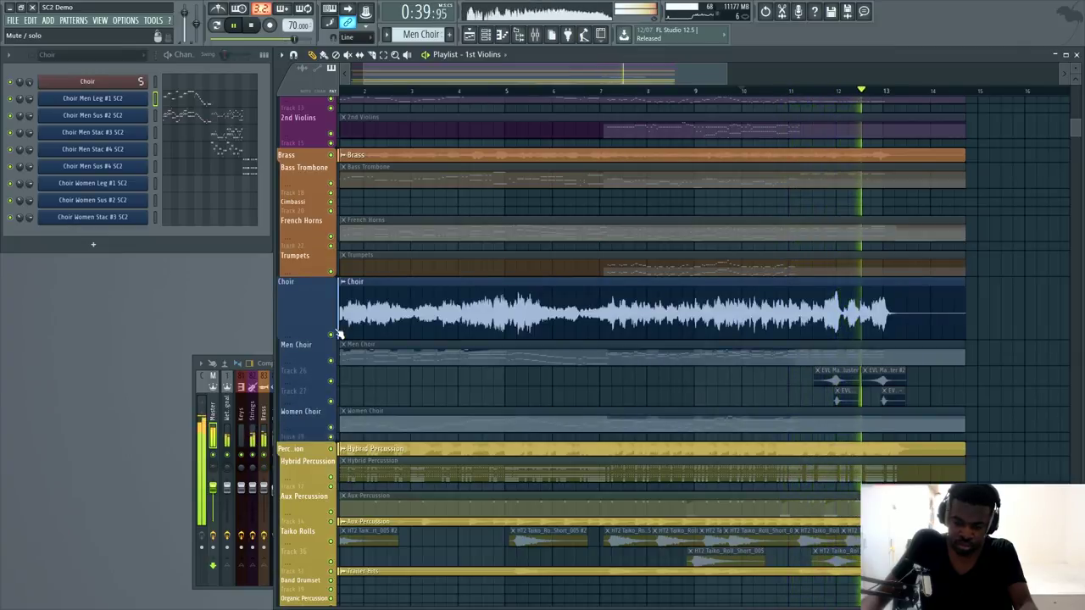
{"action": "key", "text": "space"}
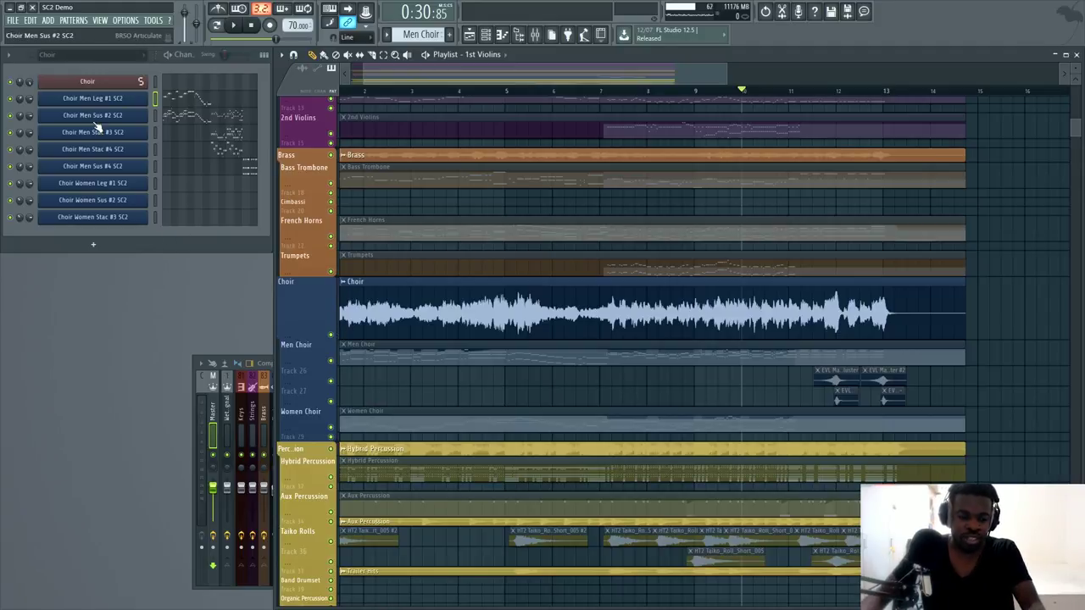
- Open the Choir channel's Kontakt instrument and show its file browser
{"action": "left_click", "coordinate": [111, 97]}
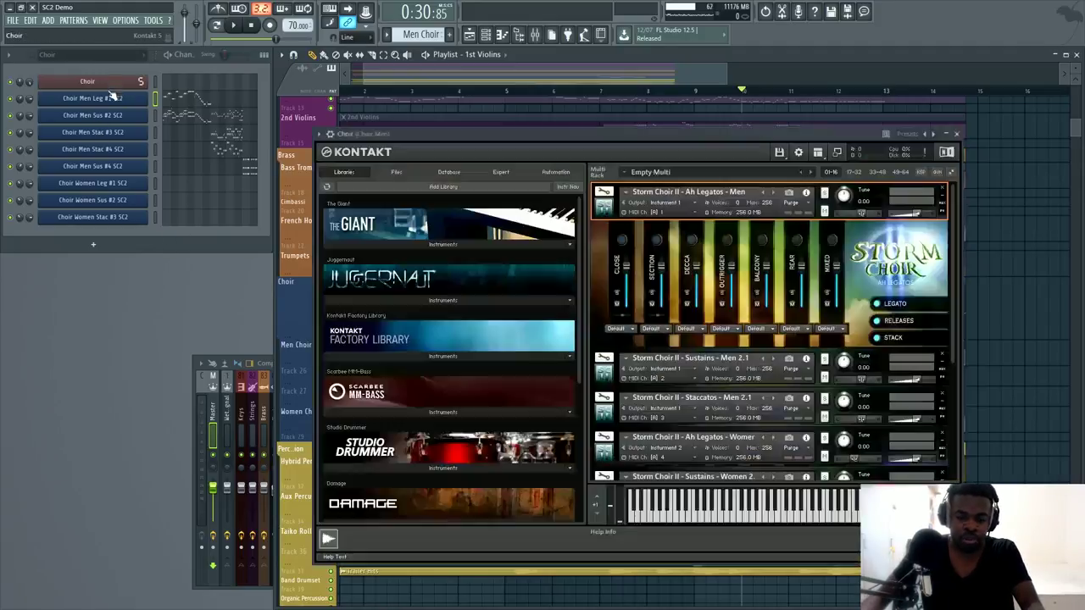
{"action": "left_click", "coordinate": [407, 170]}
{"action": "left_click_drag", "start_coordinate": [458, 134], "coordinate": [388, 138]}
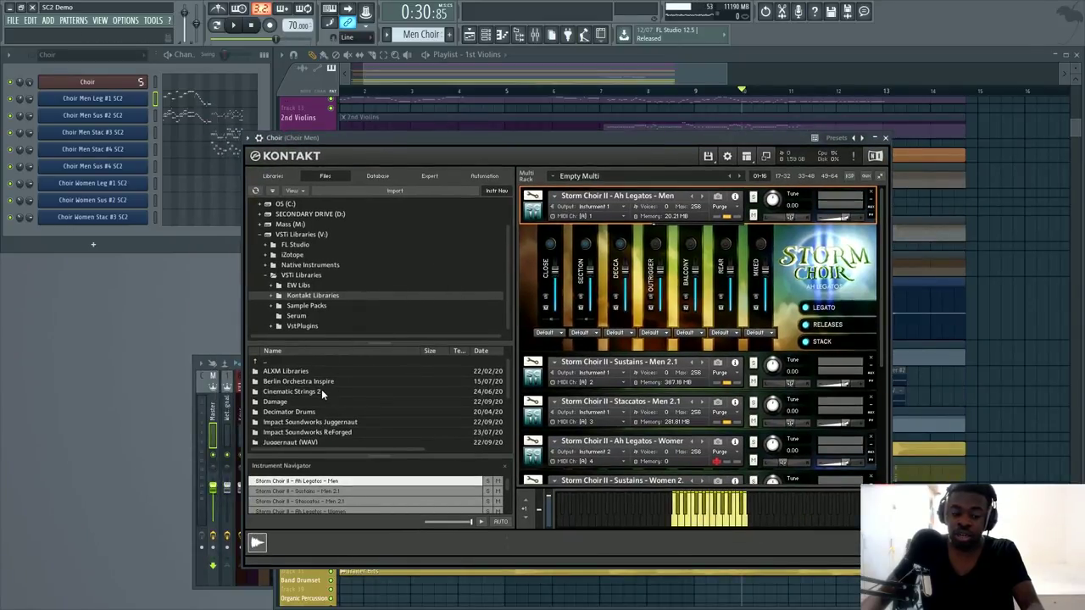
- Open the Instruments folder of the StormChoir II library in Kontakt's file browser
{"action": "scroll", "coordinate": [342, 404], "scroll_direction": "down", "scroll_amount": 3}
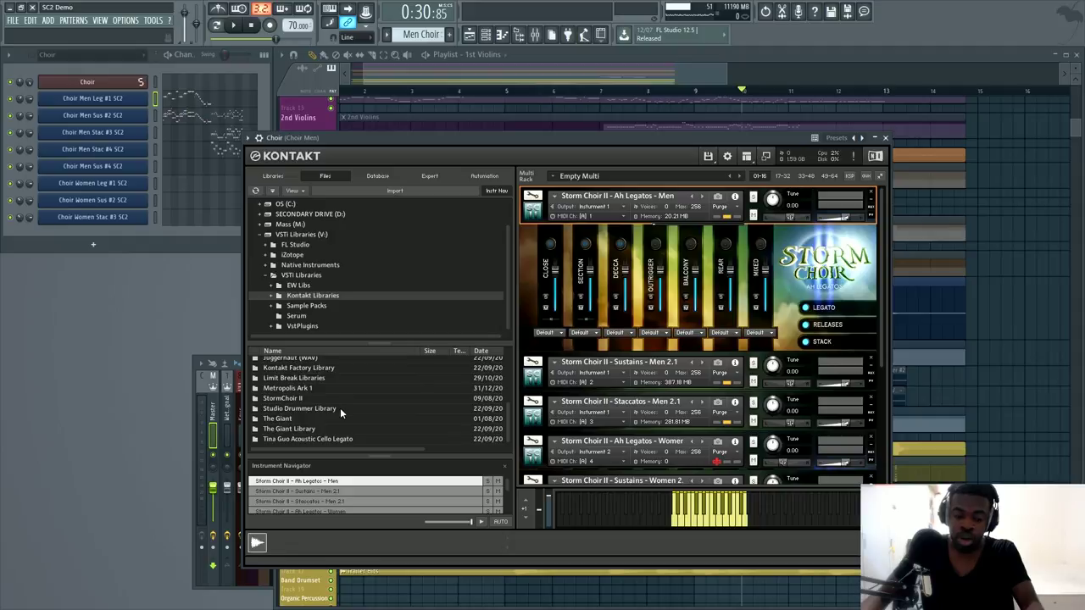
{"action": "scroll", "coordinate": [332, 388], "scroll_direction": "up", "scroll_amount": 2}
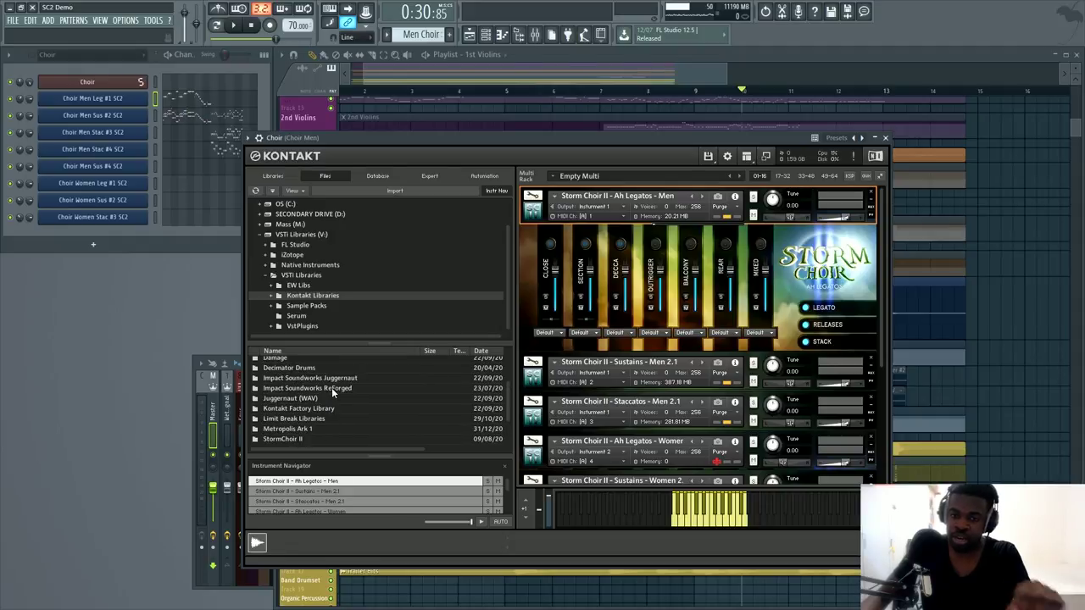
{"action": "scroll", "coordinate": [334, 398], "scroll_direction": "down", "scroll_amount": 3}
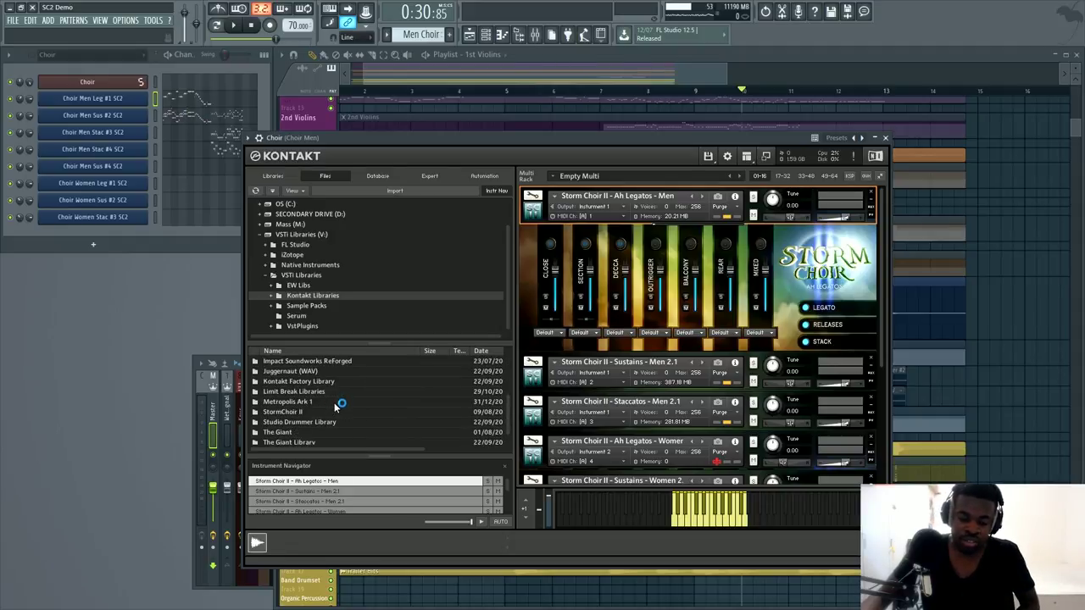
{"action": "double_click", "coordinate": [335, 407]}
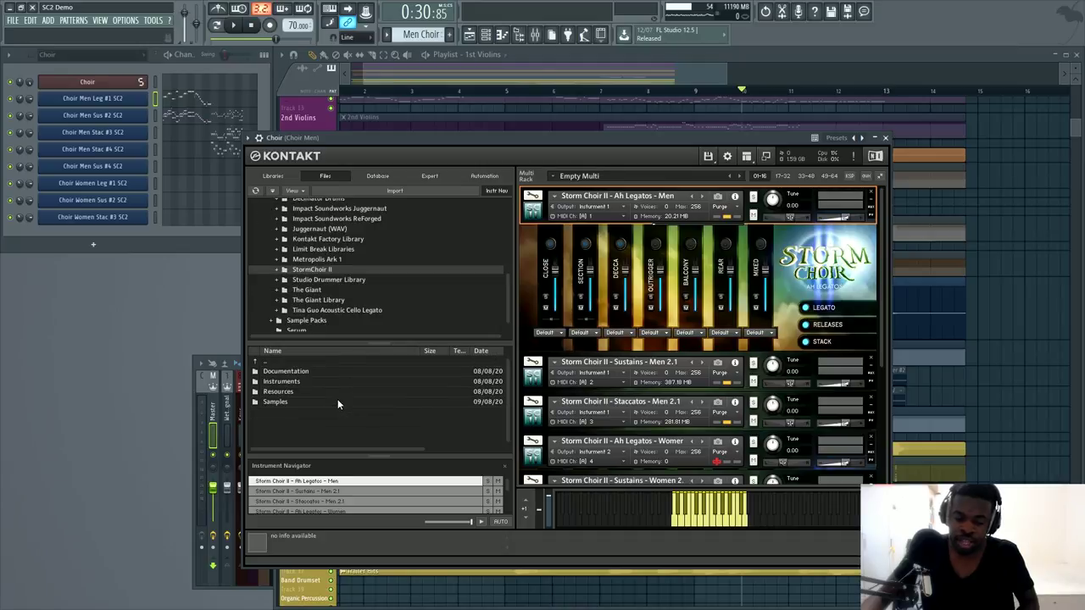
{"action": "double_click", "coordinate": [322, 381]}
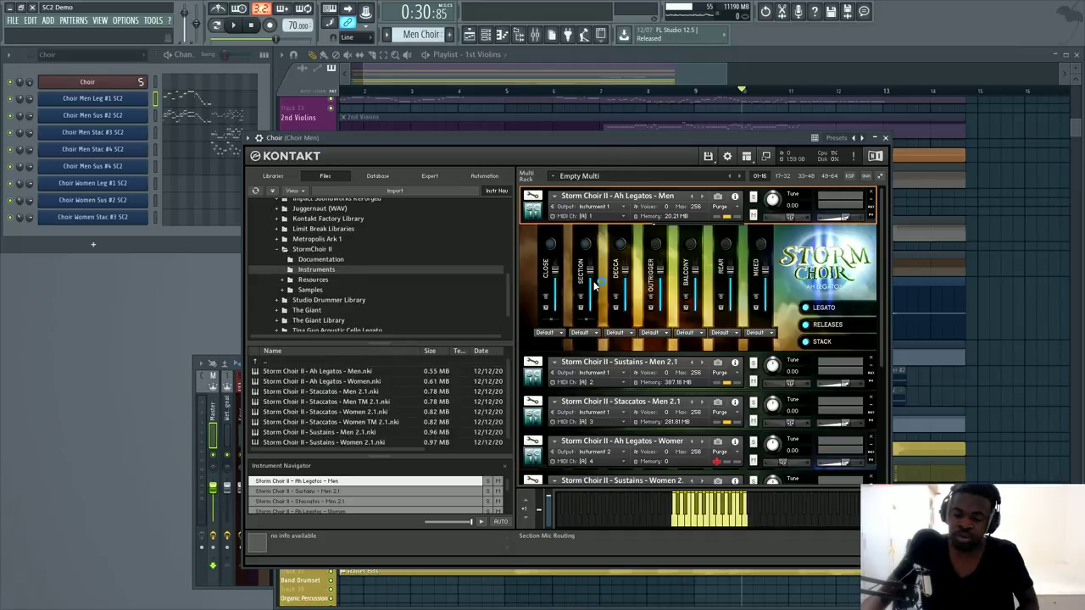
{"action": "left_click_drag", "start_coordinate": [539, 145], "coordinate": [582, 151]}
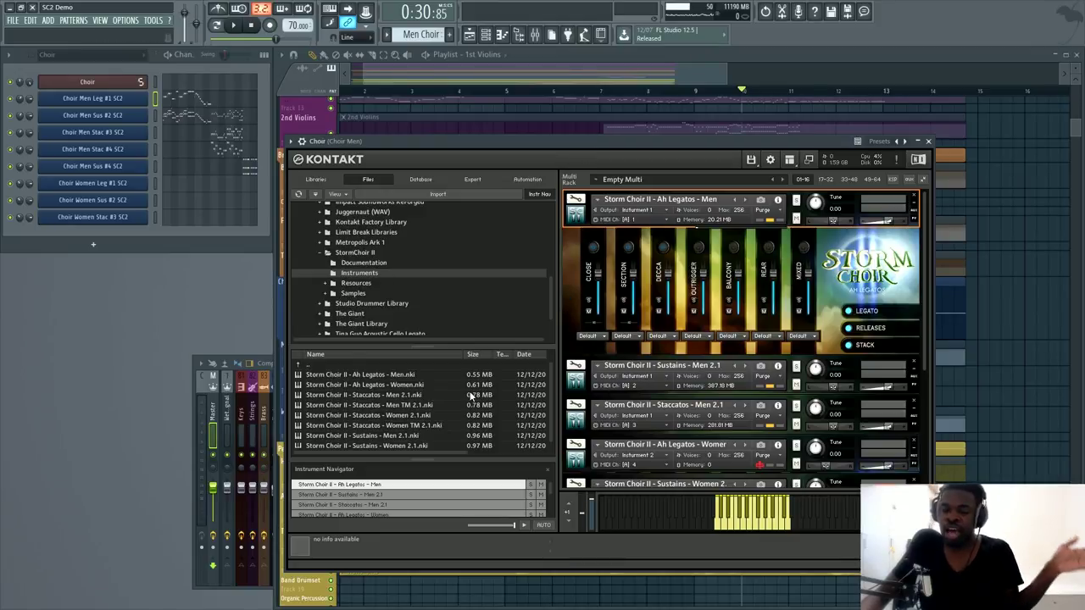
- Solo the Choir Men Leg #1 SC2 channel and open its articulation controller beside the Kontakt window
{"action": "left_click", "coordinate": [439, 395]}
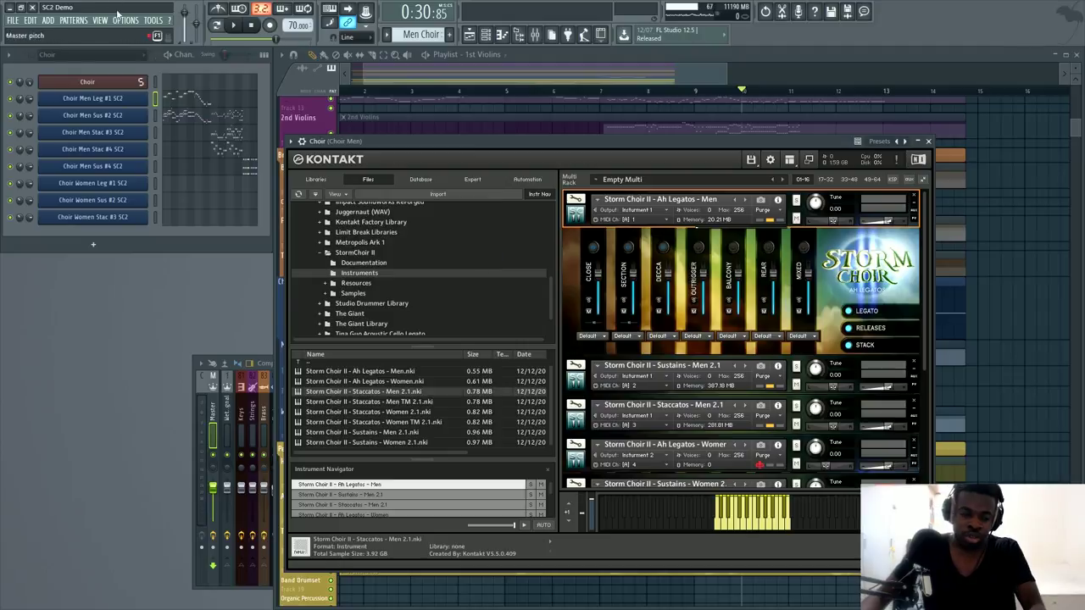
{"action": "left_click", "coordinate": [11, 99]}
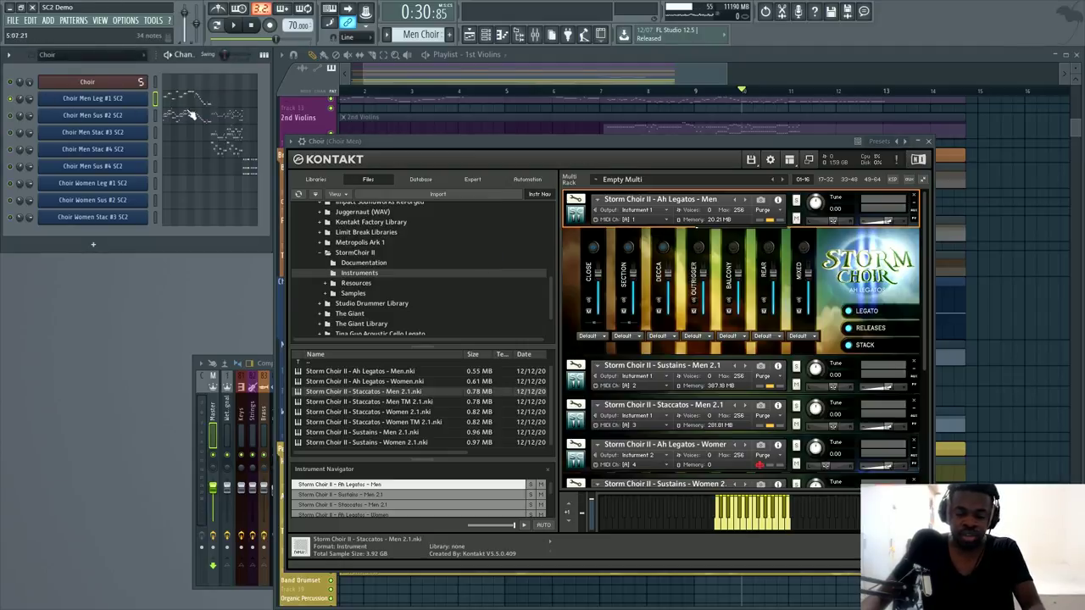
{"action": "left_click", "coordinate": [141, 102]}
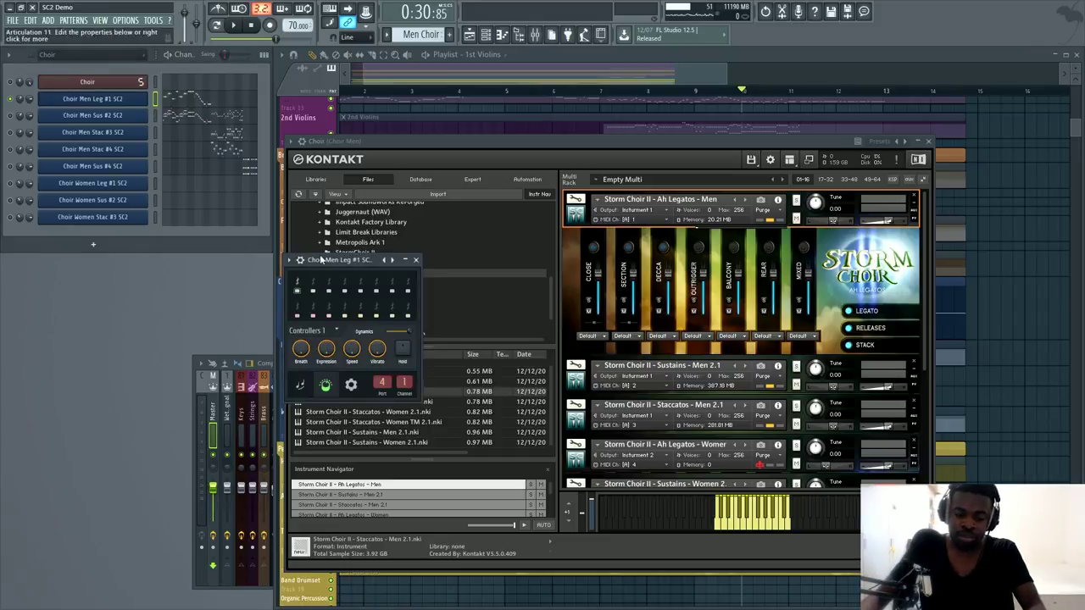
{"action": "left_click_drag", "start_coordinate": [329, 256], "coordinate": [229, 236]}
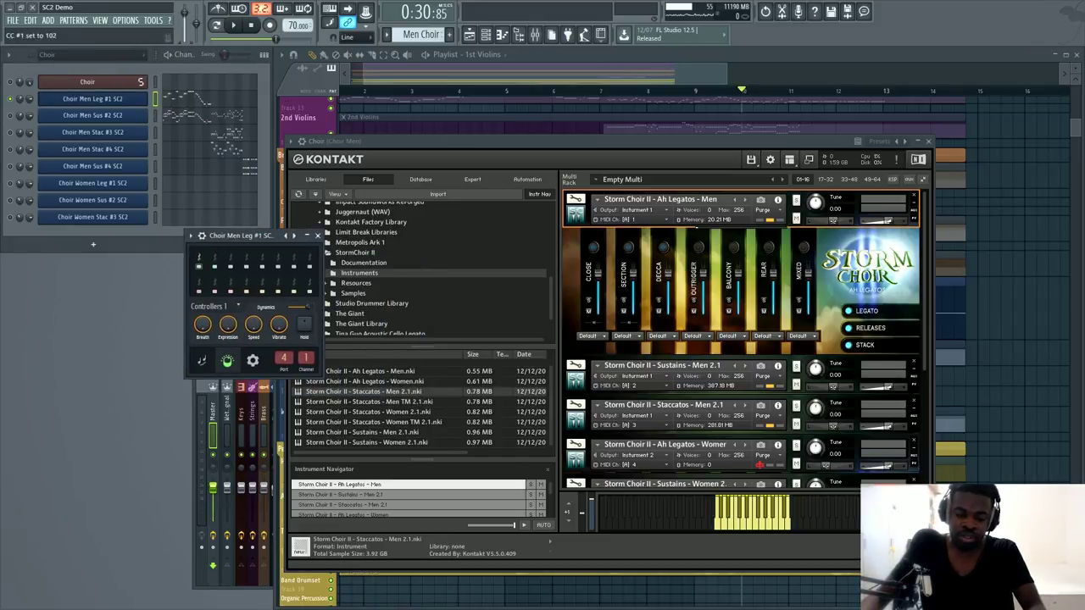
- Open the Choir Men Leg #1 SC2 piano roll and audition the E4 key at different Dynamics levels up to 127, then close the controller
{"action": "left_click", "coordinate": [184, 106]}
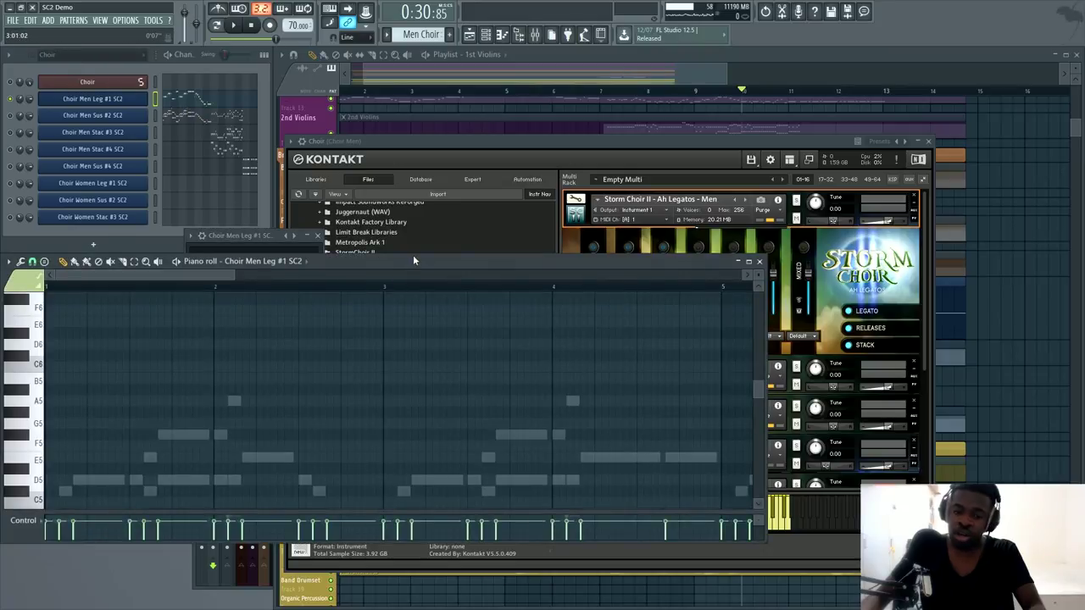
{"action": "left_click_drag", "start_coordinate": [258, 234], "coordinate": [341, 138]}
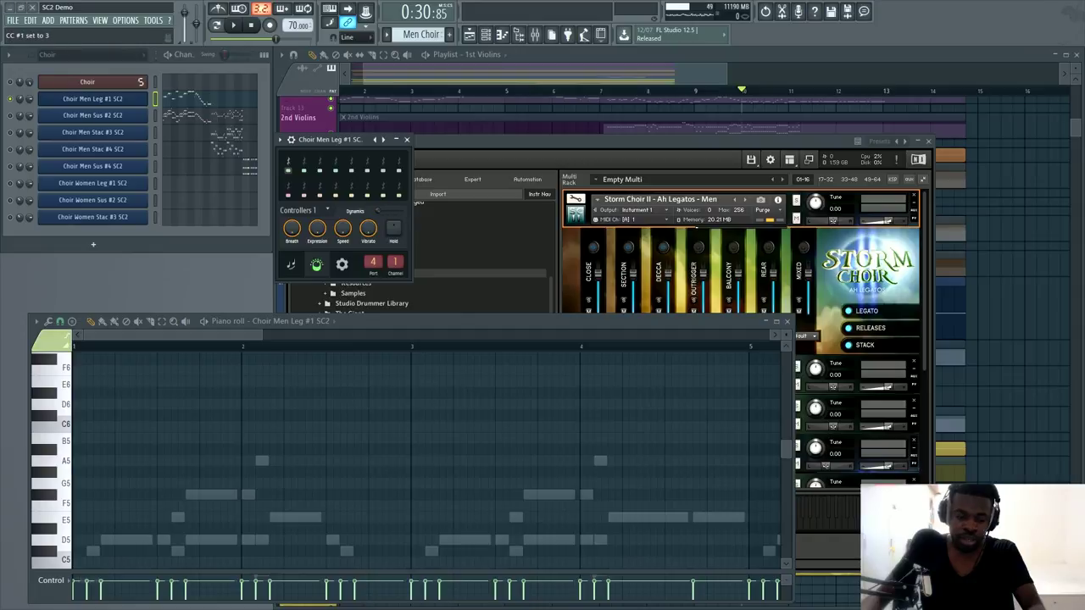
{"action": "scroll", "coordinate": [74, 486], "scroll_direction": "down", "scroll_amount": 5}
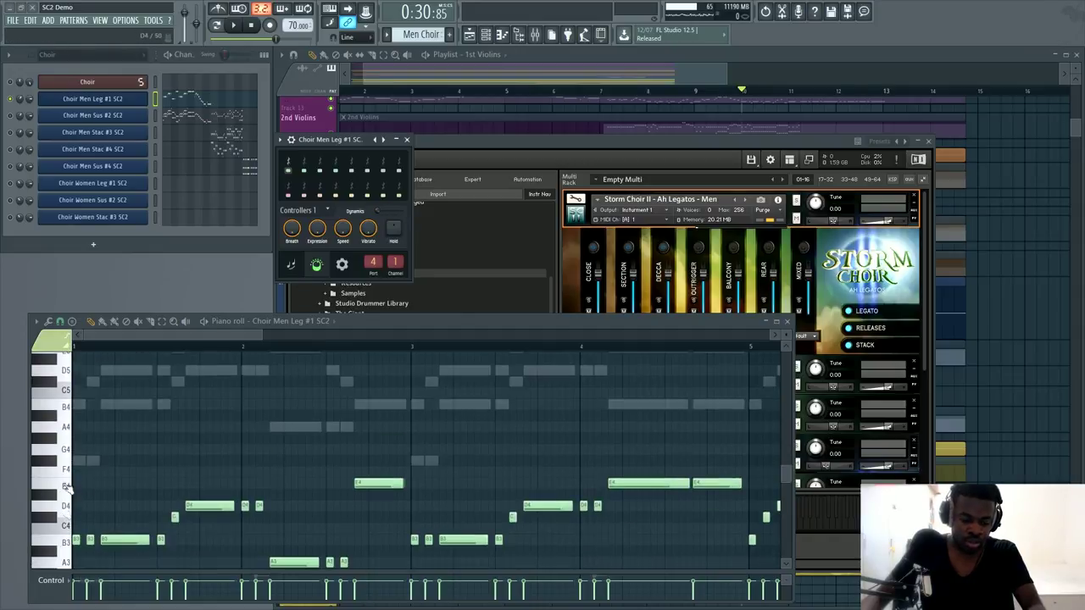
{"action": "left_click", "coordinate": [68, 484]}
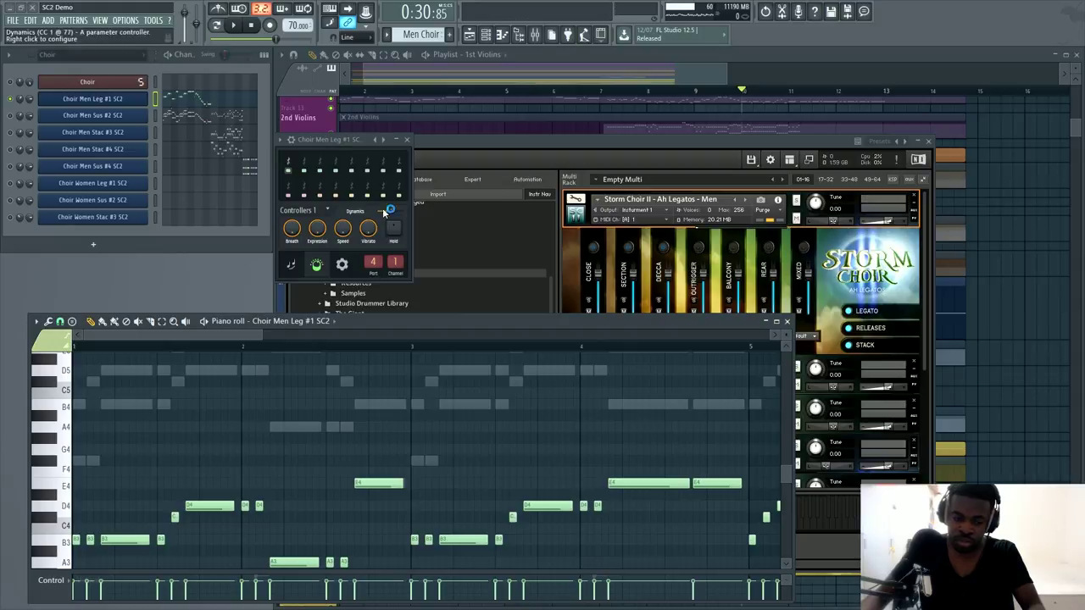
{"action": "left_click", "coordinate": [61, 487]}
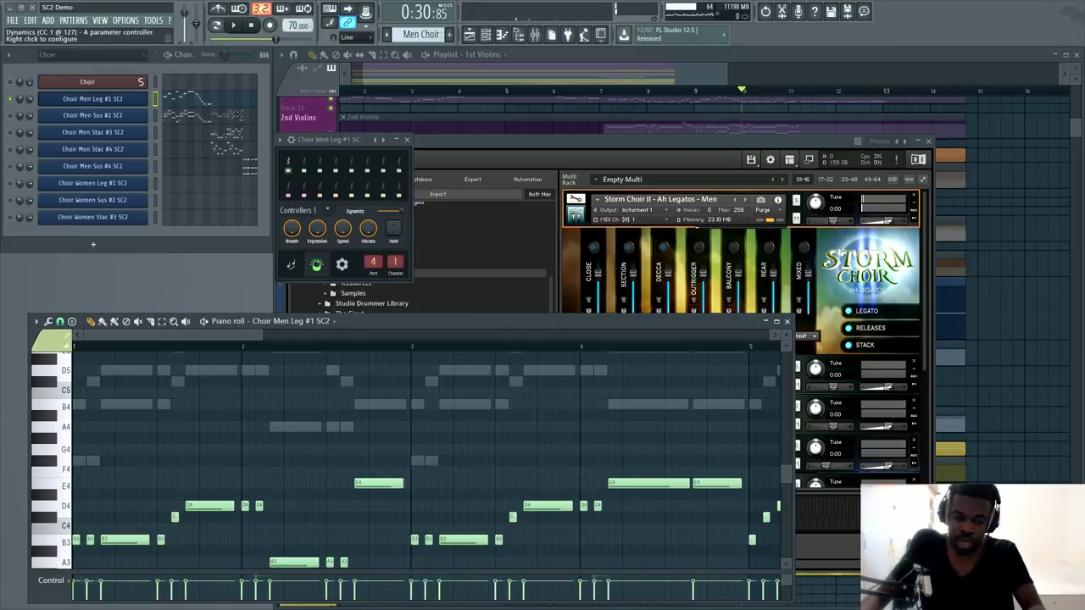
{"action": "scroll", "coordinate": [407, 450], "scroll_direction": "down", "scroll_amount": 3}
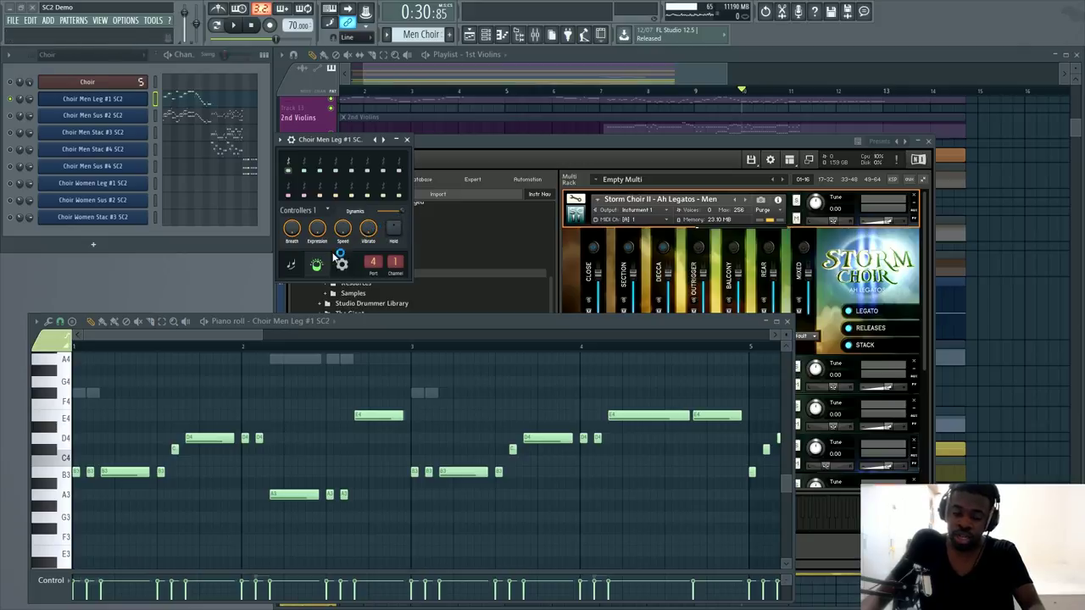
{"action": "left_click", "coordinate": [406, 140]}
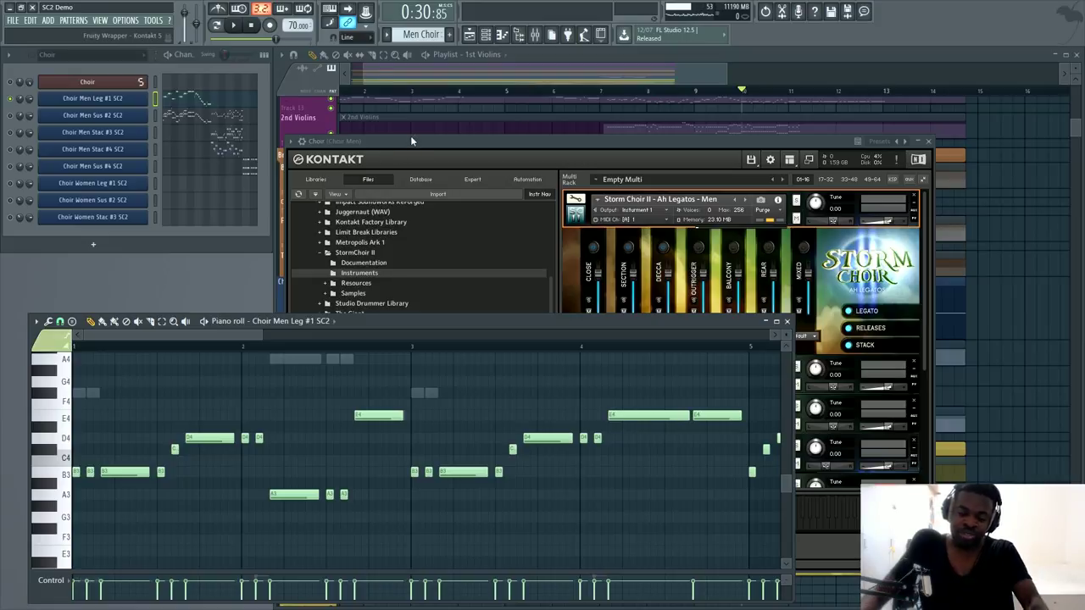
- Show the Choir Men Sus #2 SC2 piano roll, solo that channel, and play its first bars before stopping playback
{"action": "scroll", "coordinate": [182, 475], "scroll_direction": "up", "scroll_amount": 4}
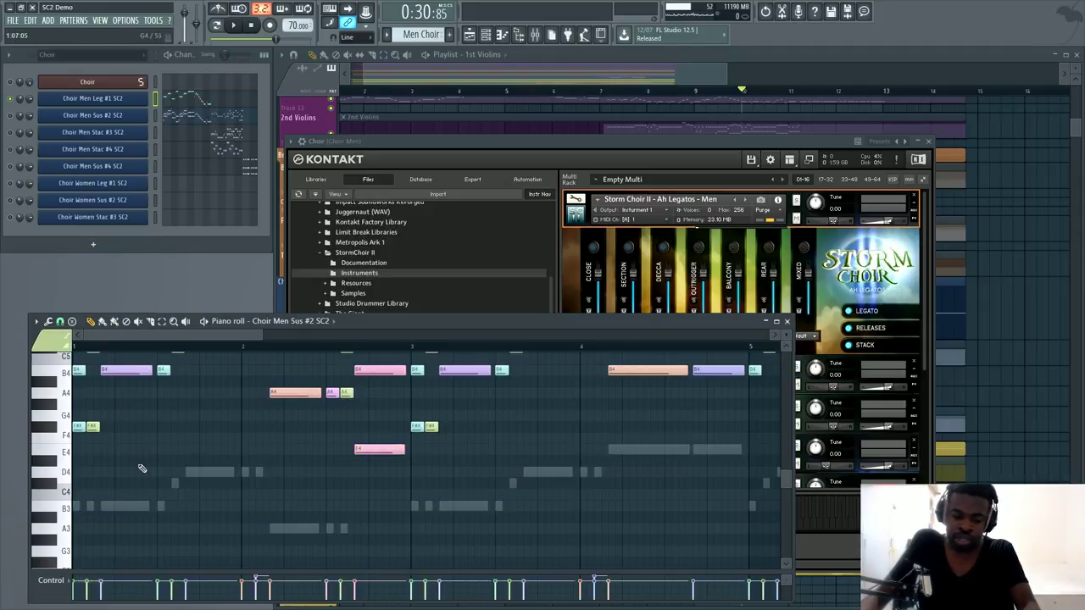
{"action": "key", "text": "Down"}
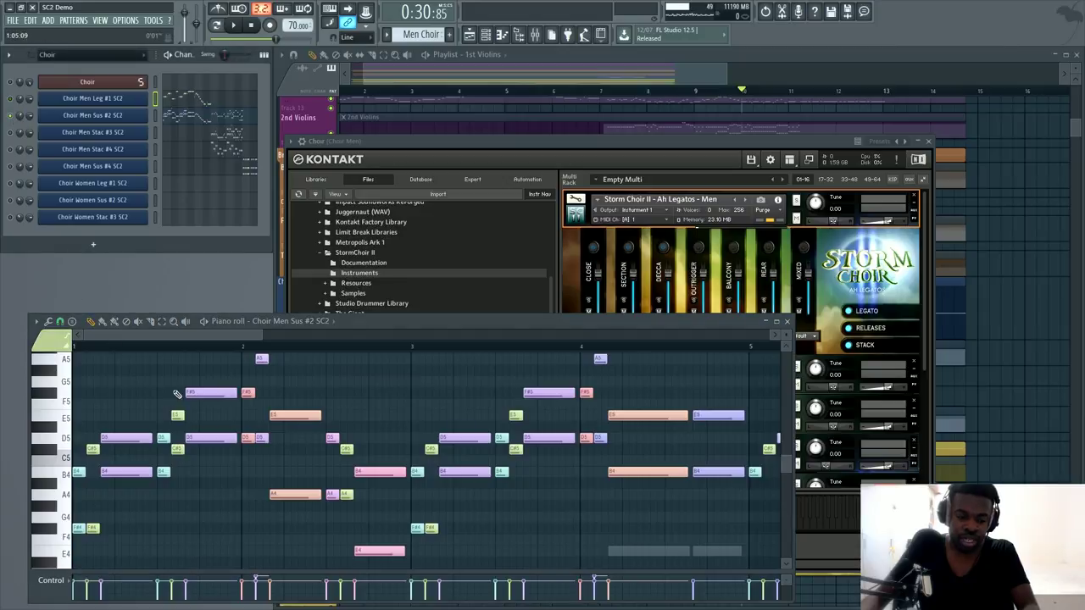
{"action": "right_click", "coordinate": [229, 376]}
{"action": "key", "text": "space"}
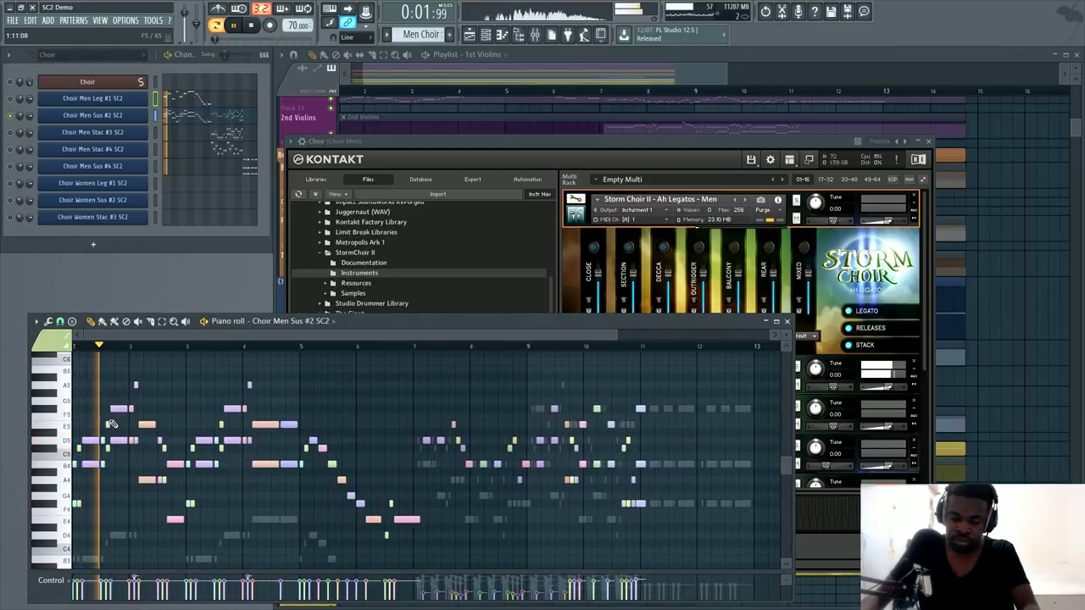
{"action": "scroll", "coordinate": [138, 348], "scroll_direction": "up", "scroll_amount": 3}
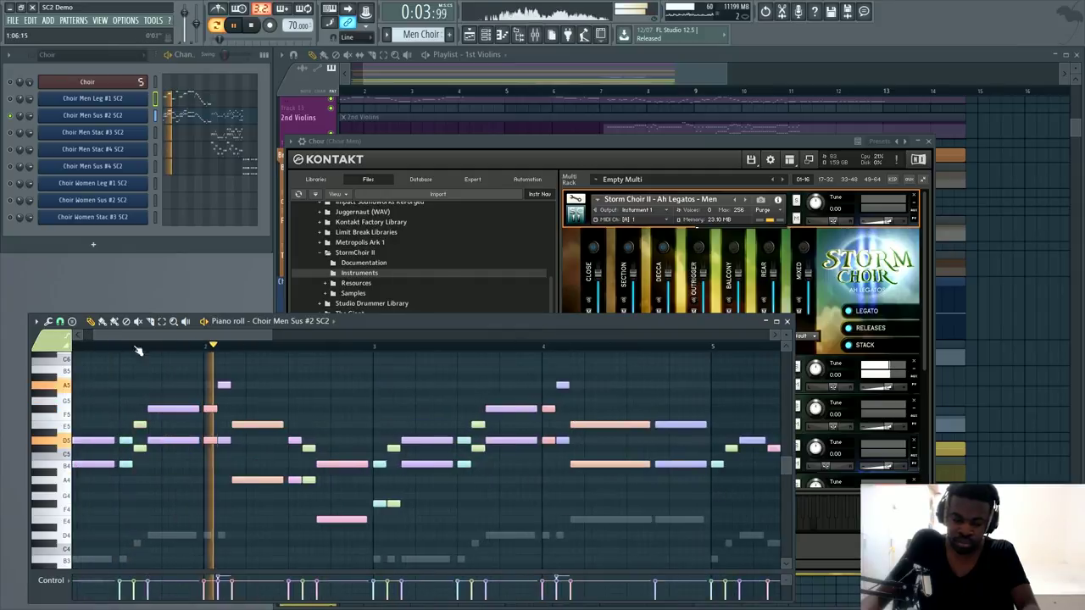
{"action": "scroll", "coordinate": [128, 370], "scroll_direction": "left", "scroll_amount": 1}
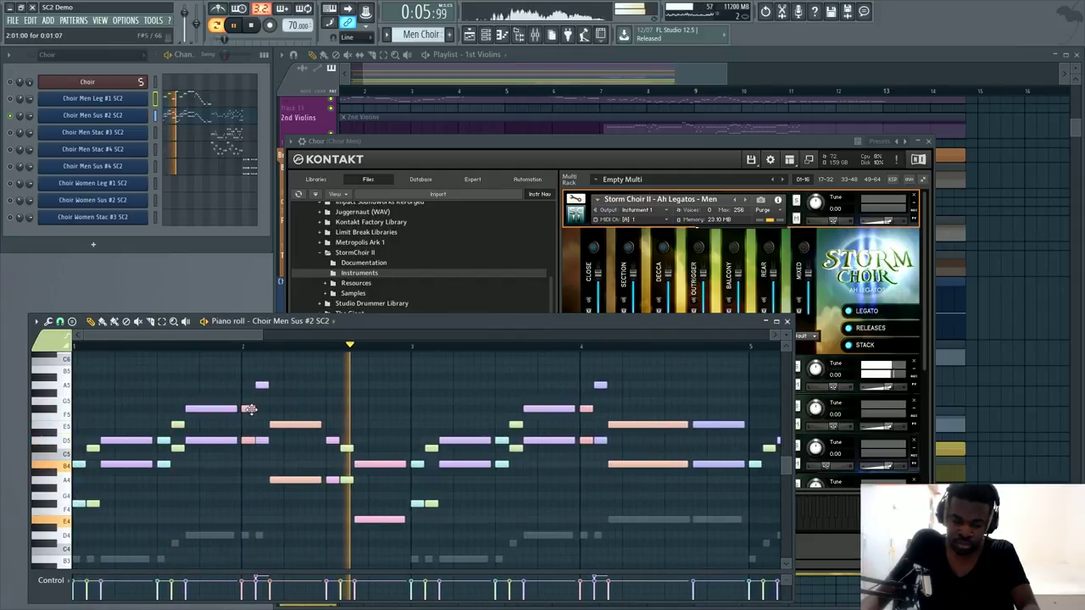
{"action": "key", "text": "space"}
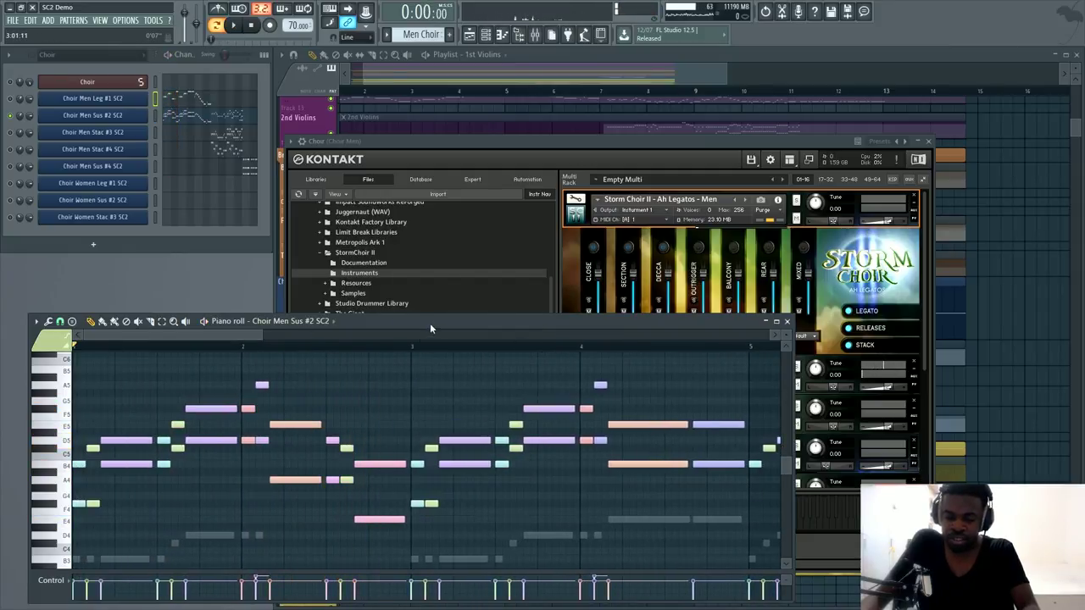
- Open the Choir Men Sus #2 SC2 articulation controller and place it clear of the piano roll's opening notes
{"action": "left_click_drag", "start_coordinate": [430, 323], "coordinate": [522, 228]}
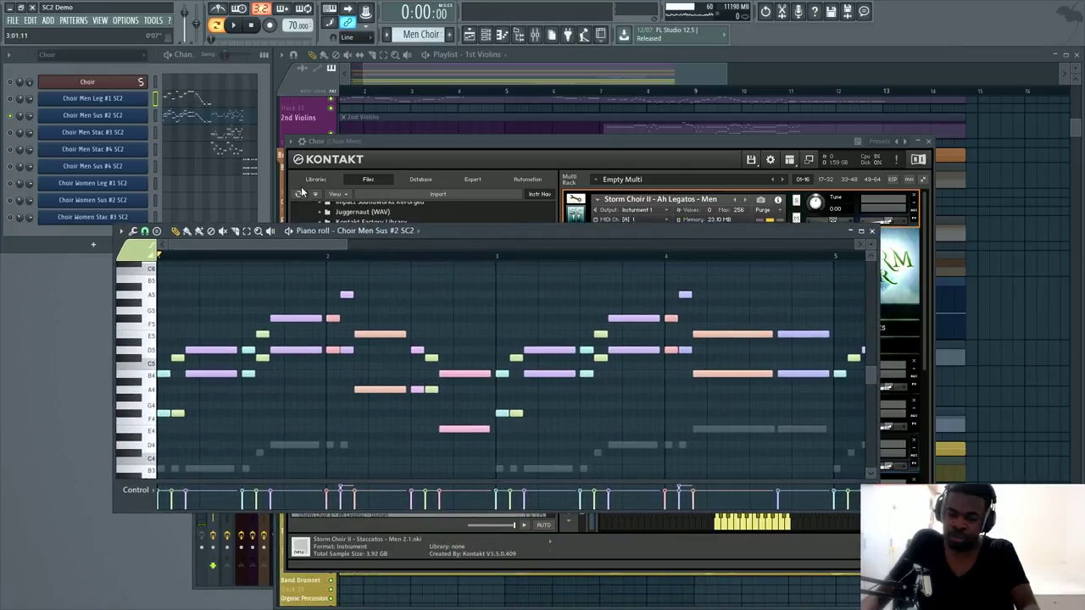
{"action": "left_click", "coordinate": [118, 121]}
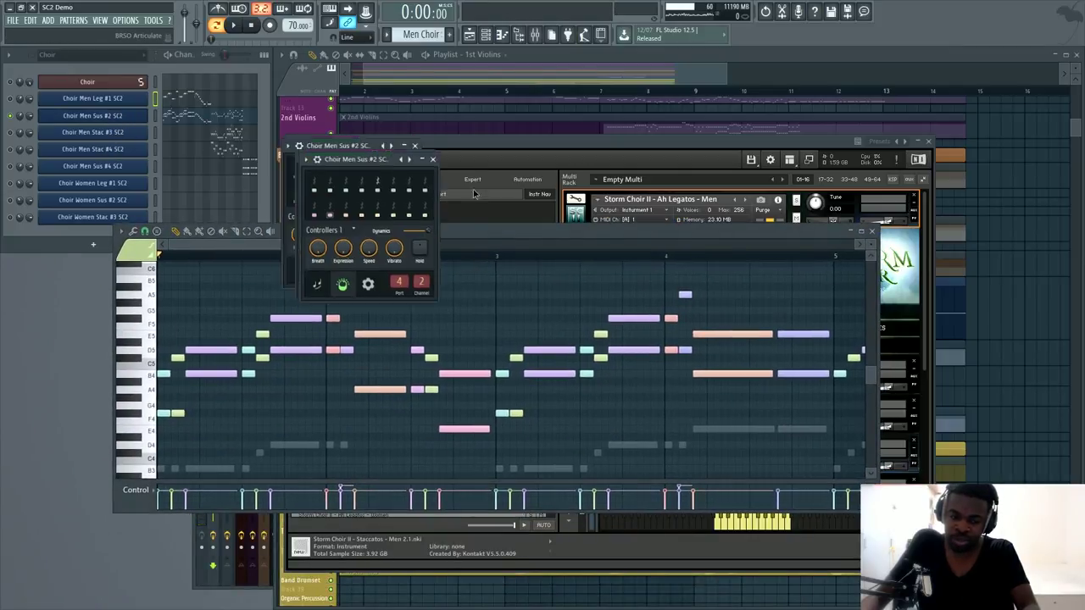
{"action": "left_click_drag", "start_coordinate": [337, 144], "coordinate": [803, 182]}
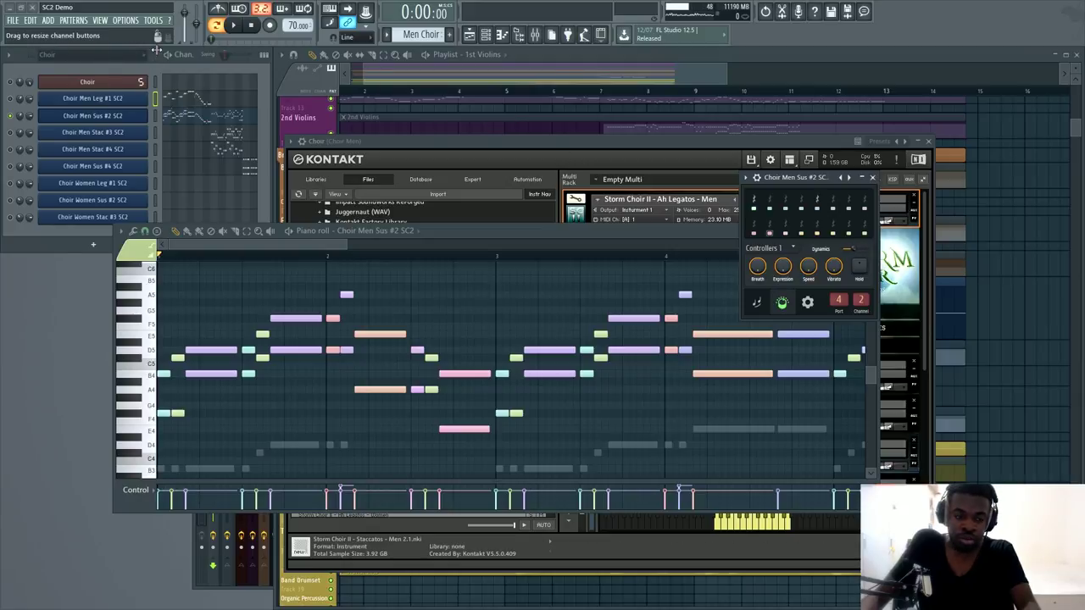
- Play the soloed Choir Men Sus #2 SC2 part while lowering its Dynamics, stop playback, raise Dynamics again, and close the controller
{"action": "key", "text": "space"}
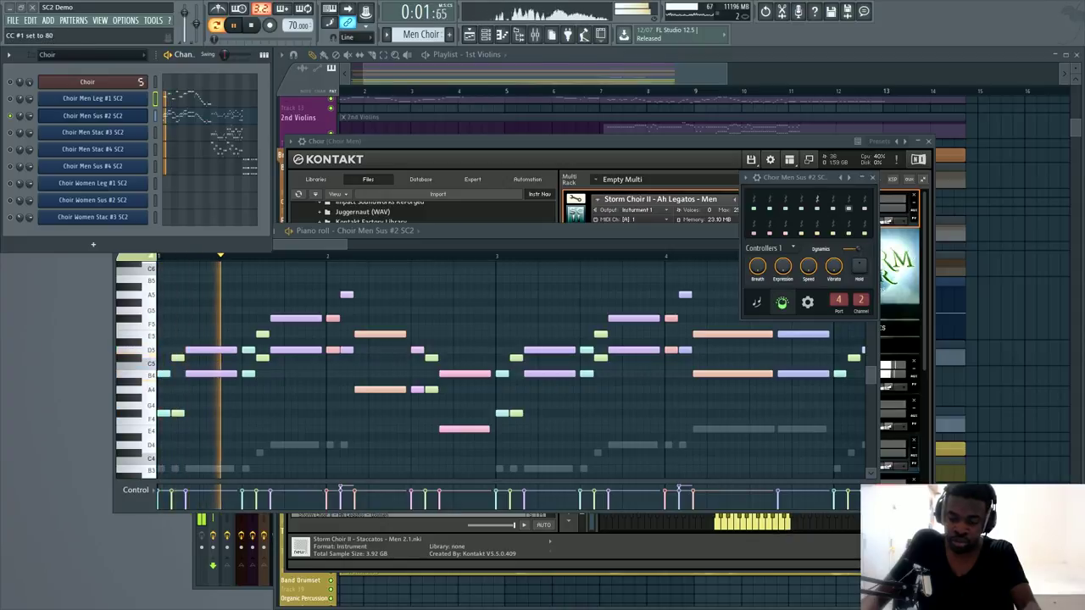
{"action": "left_click_drag", "start_coordinate": [879, 247], "coordinate": [853, 248]}
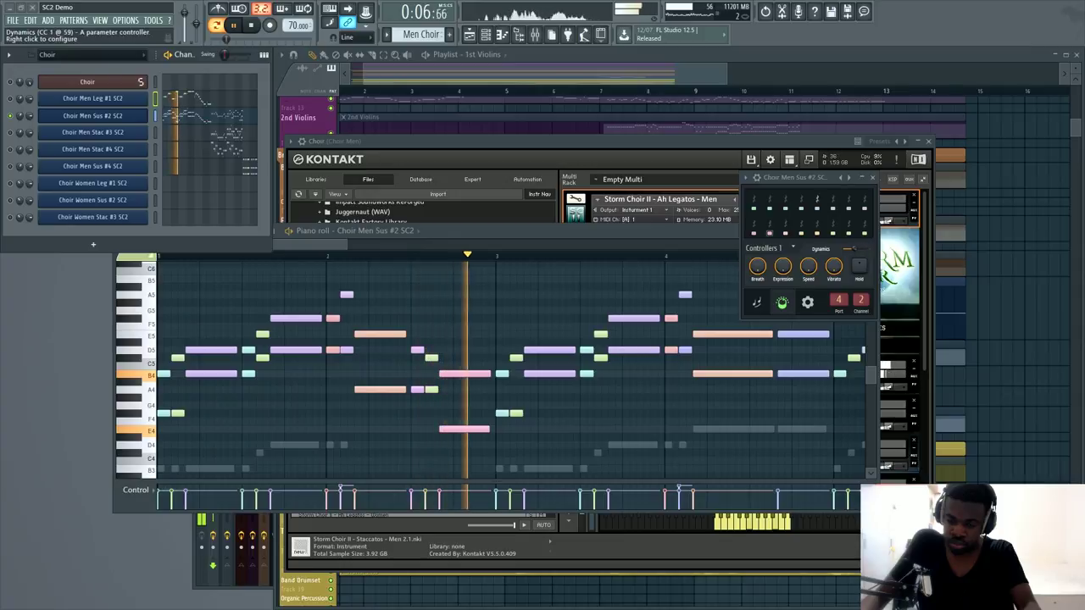
{"action": "left_click", "coordinate": [662, 230]}
{"action": "key", "text": "space"}
{"action": "left_click", "coordinate": [806, 174]}
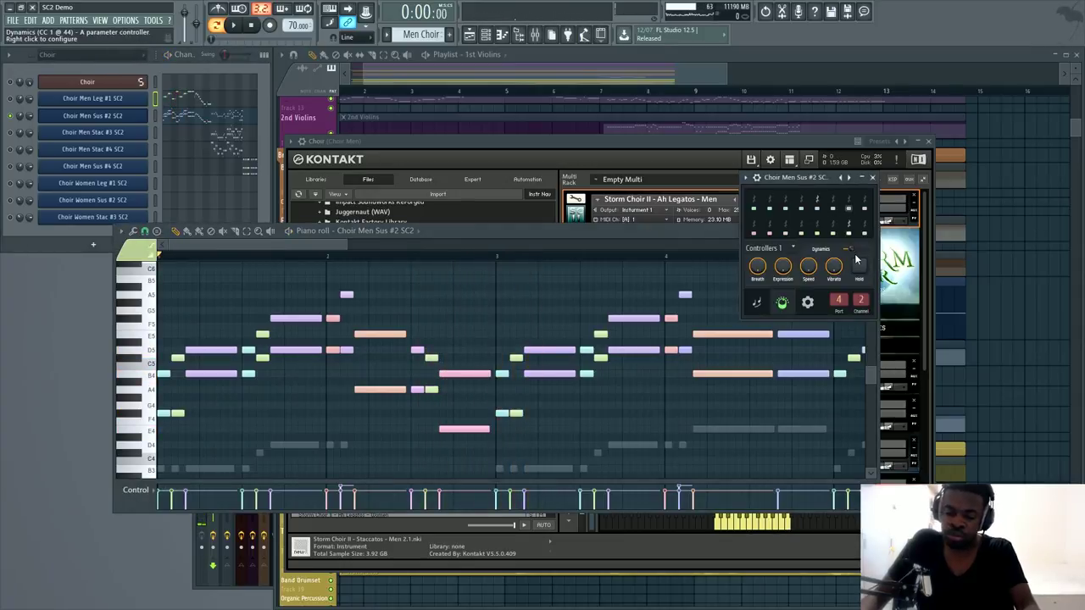
{"action": "mouse_move", "coordinate": [854, 248]}
{"action": "left_mouse_down"}
{"action": "mouse_move", "coordinate": [866, 249]}
{"action": "mouse_move", "coordinate": [842, 249]}
{"action": "mouse_move", "coordinate": [865, 248]}
{"action": "left_mouse_up"}
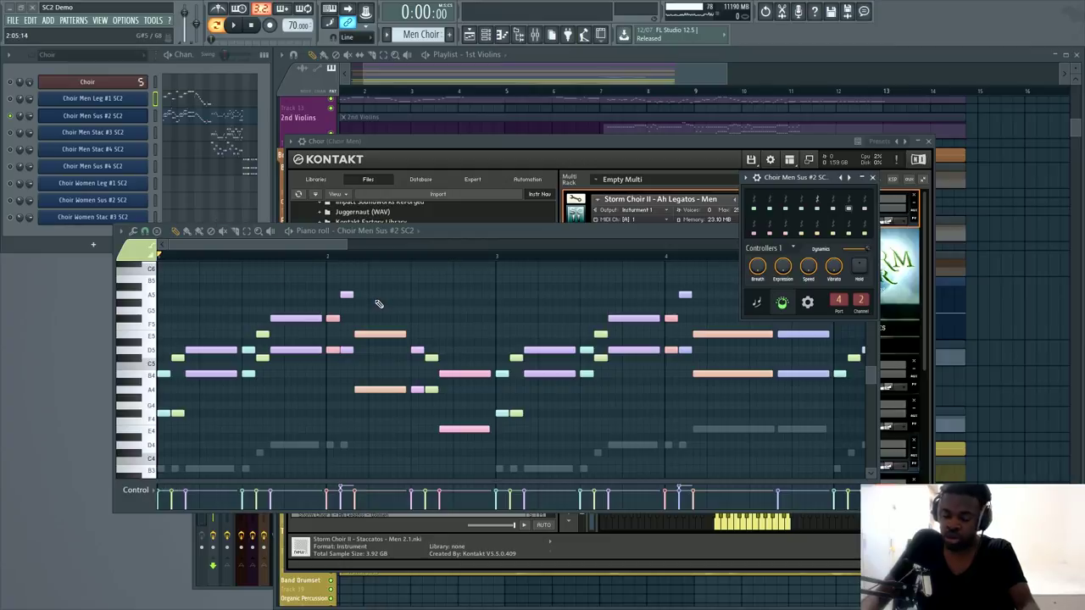
{"action": "left_click", "coordinate": [873, 179]}
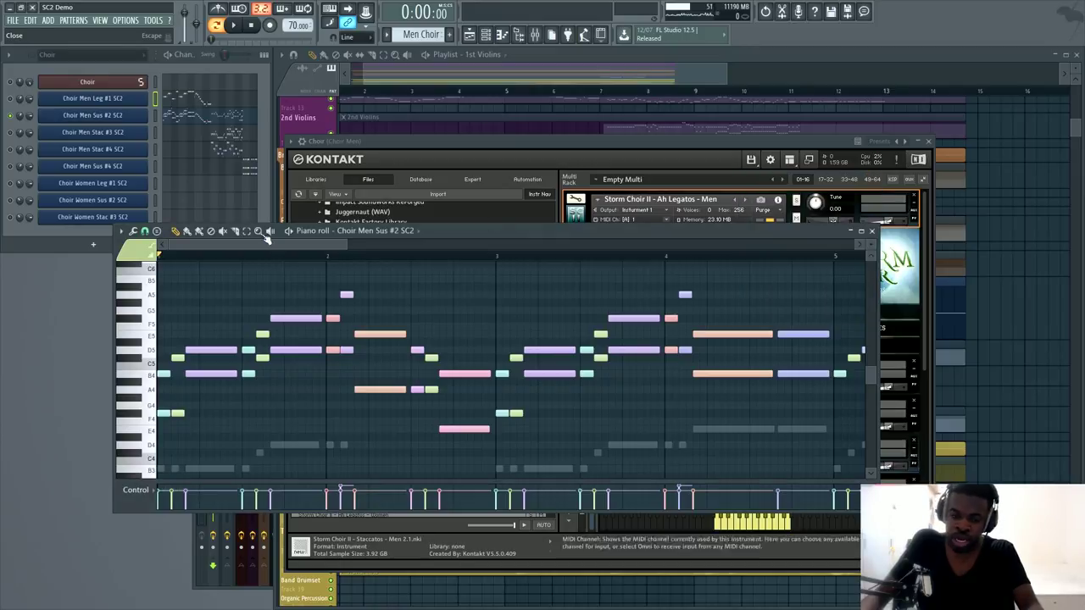
- Play the opening notes of the Choir Men Sus #2 SC2 part and inspect its notes up close and across the whole pattern
{"action": "left_click_drag", "start_coordinate": [479, 233], "coordinate": [542, 246]}
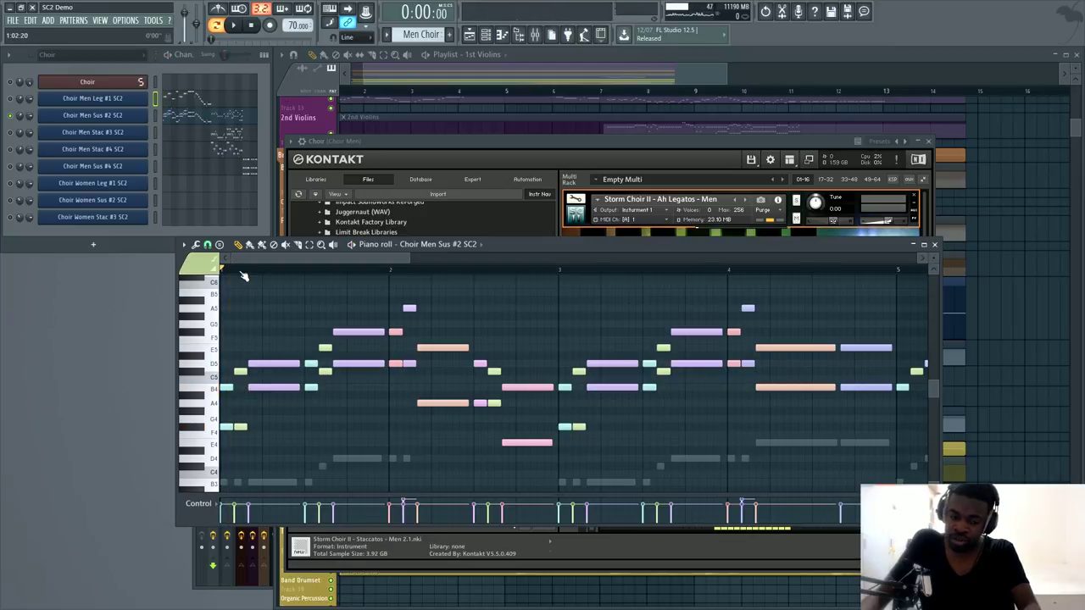
{"action": "key", "text": "space"}
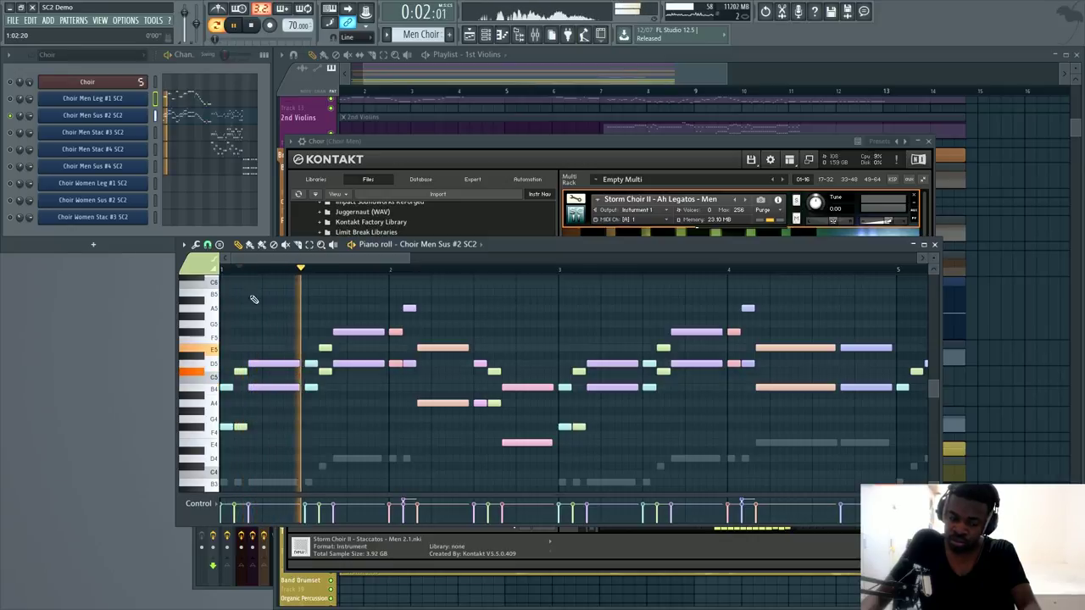
{"action": "key", "text": "space"}
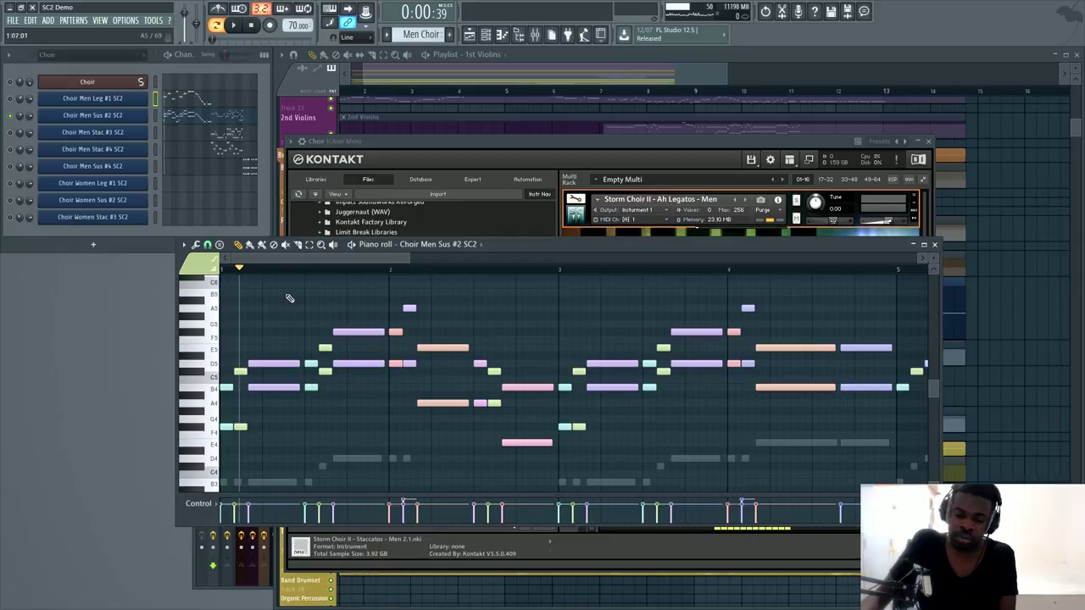
{"action": "scroll", "coordinate": [278, 273], "scroll_direction": "up", "scroll_amount": 2}
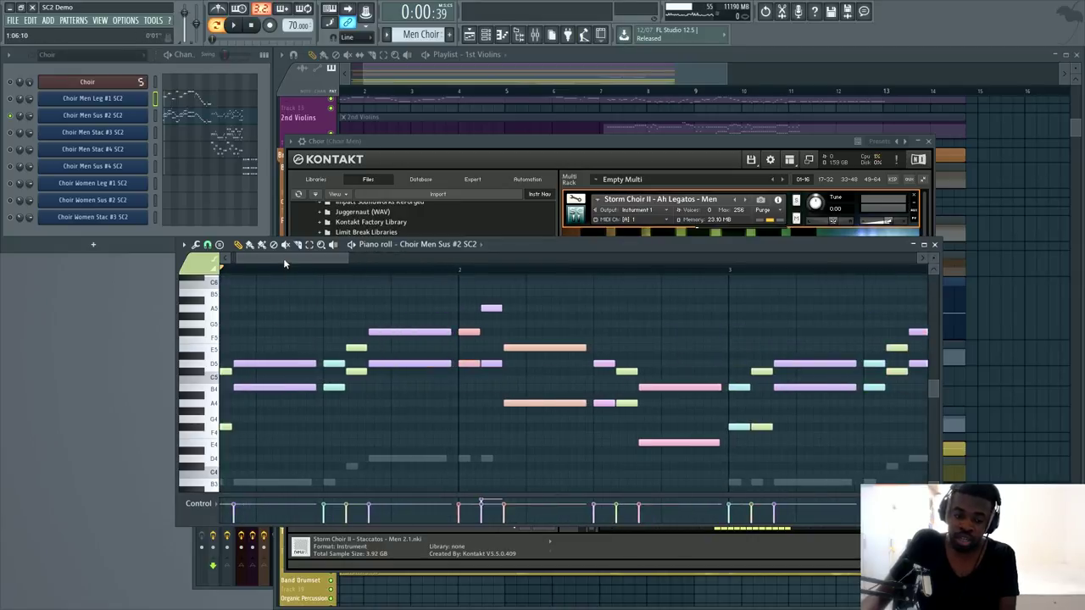
{"action": "left_click_drag", "start_coordinate": [284, 261], "coordinate": [271, 262]}
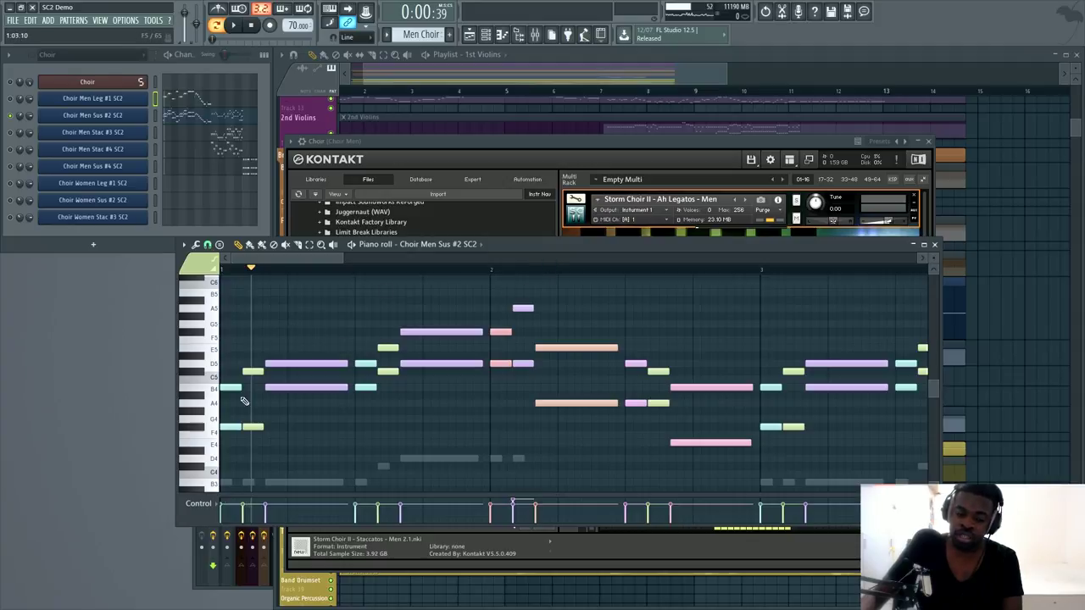
{"action": "left_click_drag", "start_coordinate": [511, 245], "coordinate": [501, 214]}
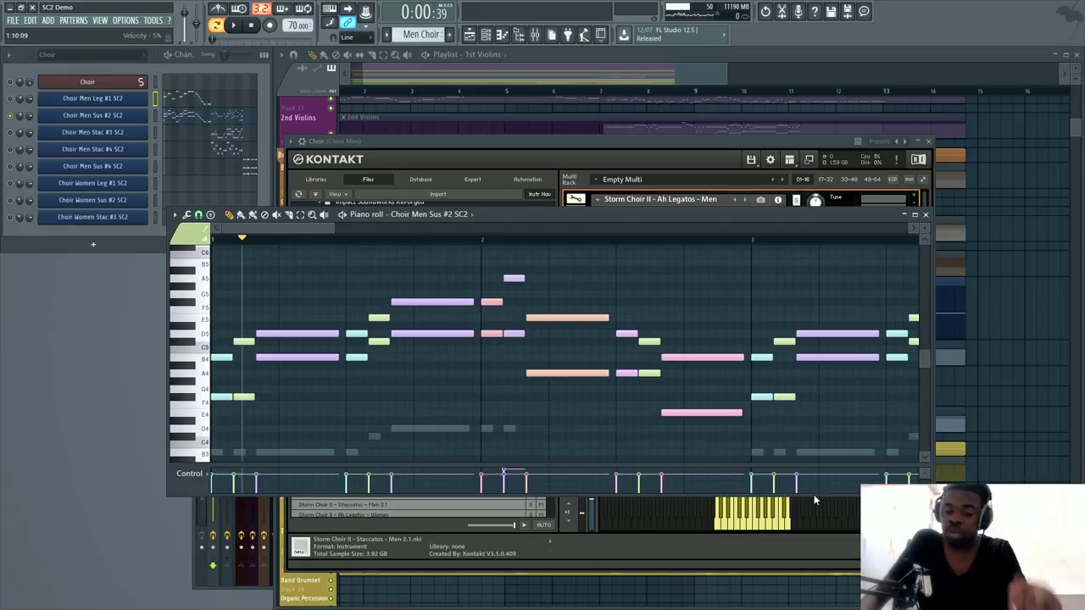
{"action": "scroll", "coordinate": [483, 232], "scroll_direction": "down", "scroll_amount": 5}
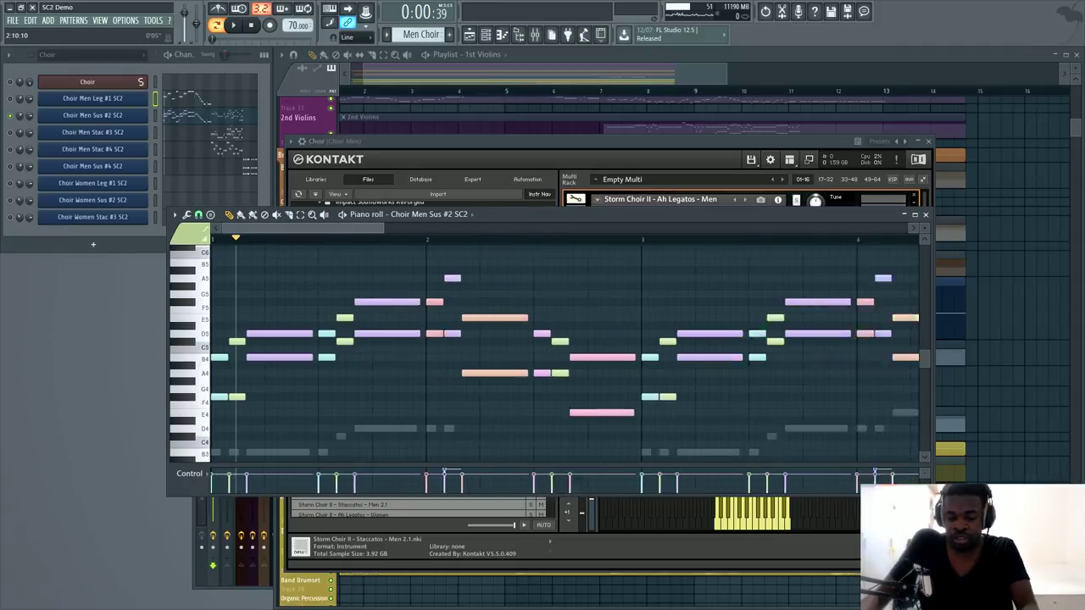
{"action": "scroll", "coordinate": [482, 227], "scroll_direction": "down", "scroll_amount": 1}
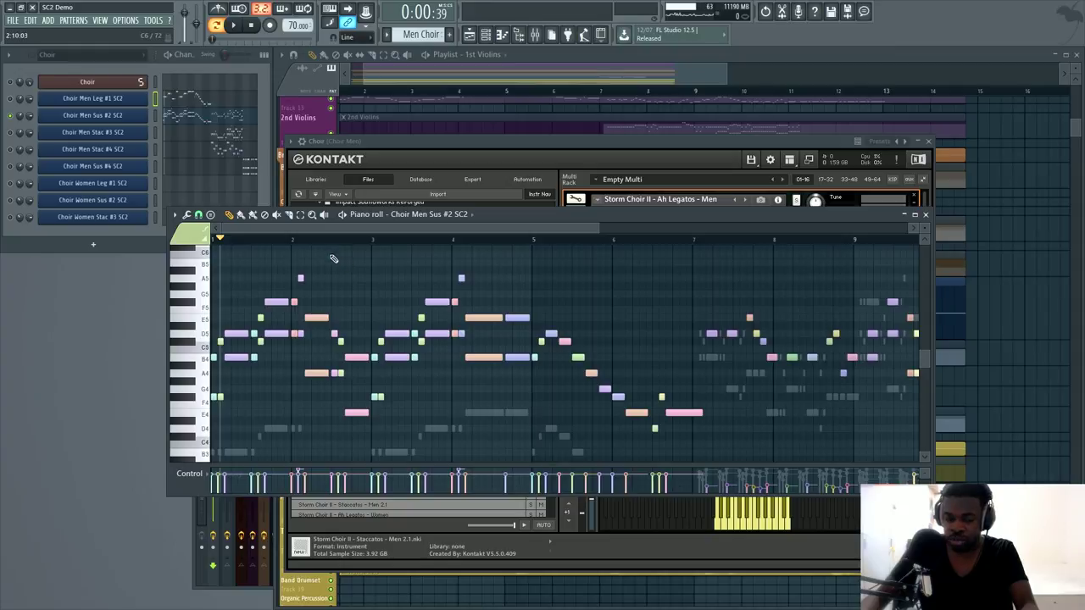
{"action": "scroll", "coordinate": [411, 228], "scroll_direction": "down", "scroll_amount": 2}
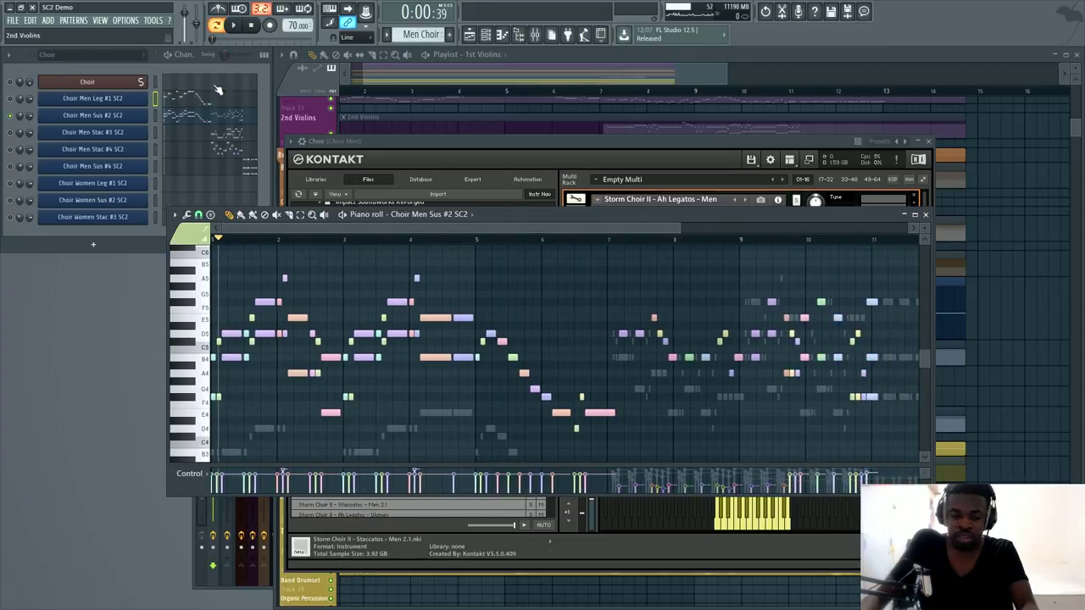
- Leave only the Choir Men Stac #3 and #4 SC2 channels audible and open the Stac #4 piano roll
{"action": "left_click", "coordinate": [11, 148]}
{"action": "left_click", "coordinate": [211, 150]}
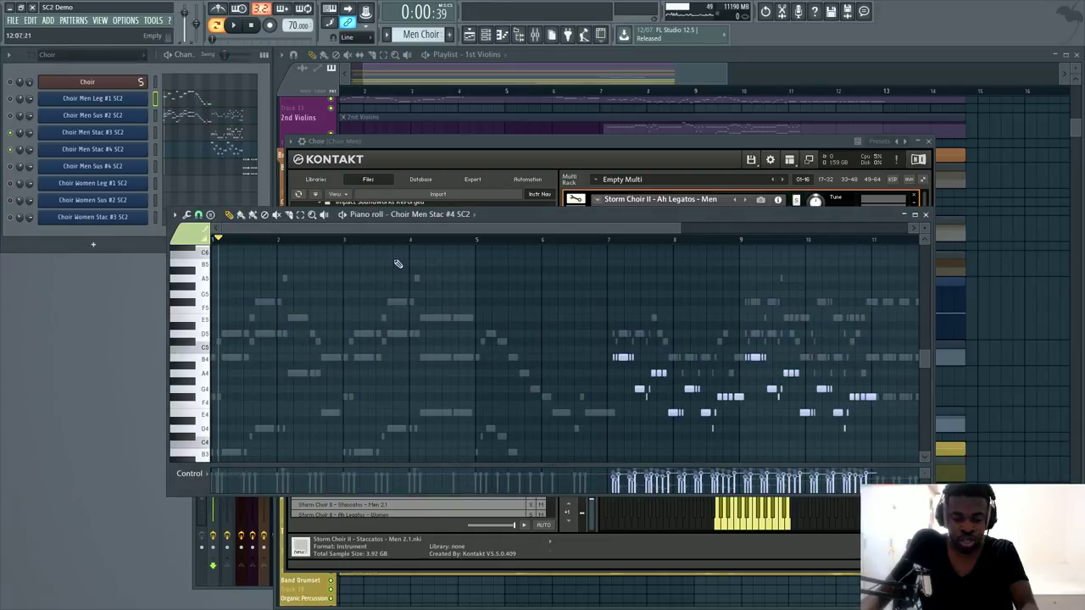
- Play the Choir Men Stac #3 and #4 SC2 parts from the start of bar 7, showing the Stac #3 notes, and stop playback
{"action": "left_click", "coordinate": [555, 241]}
{"action": "key", "text": "space"}
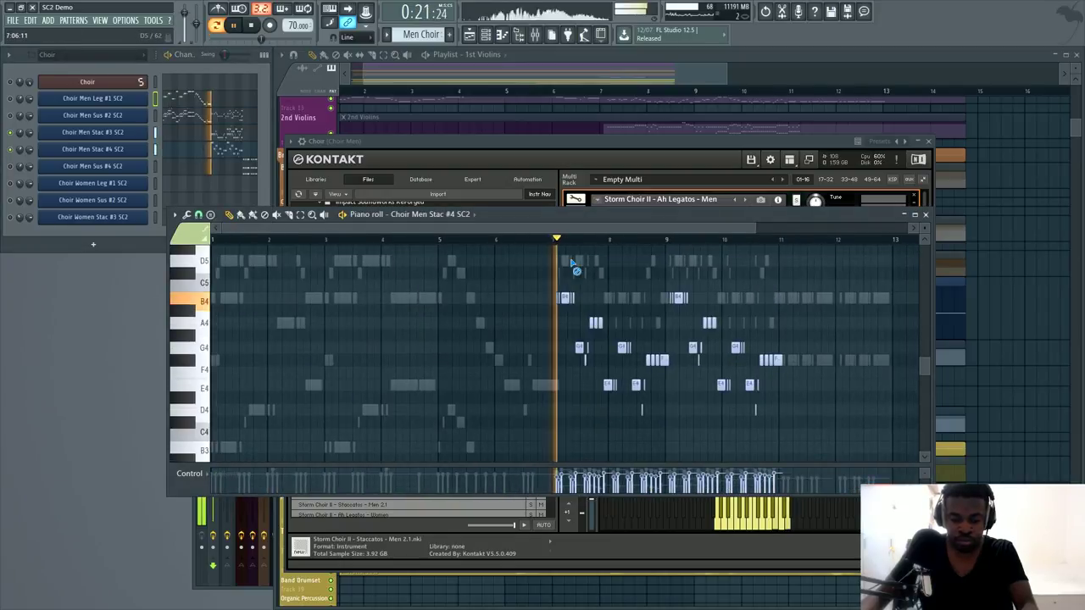
{"action": "scroll", "coordinate": [596, 303], "scroll_direction": "up", "scroll_amount": 3}
{"action": "scroll", "coordinate": [610, 289], "scroll_direction": "down", "scroll_amount": 3}
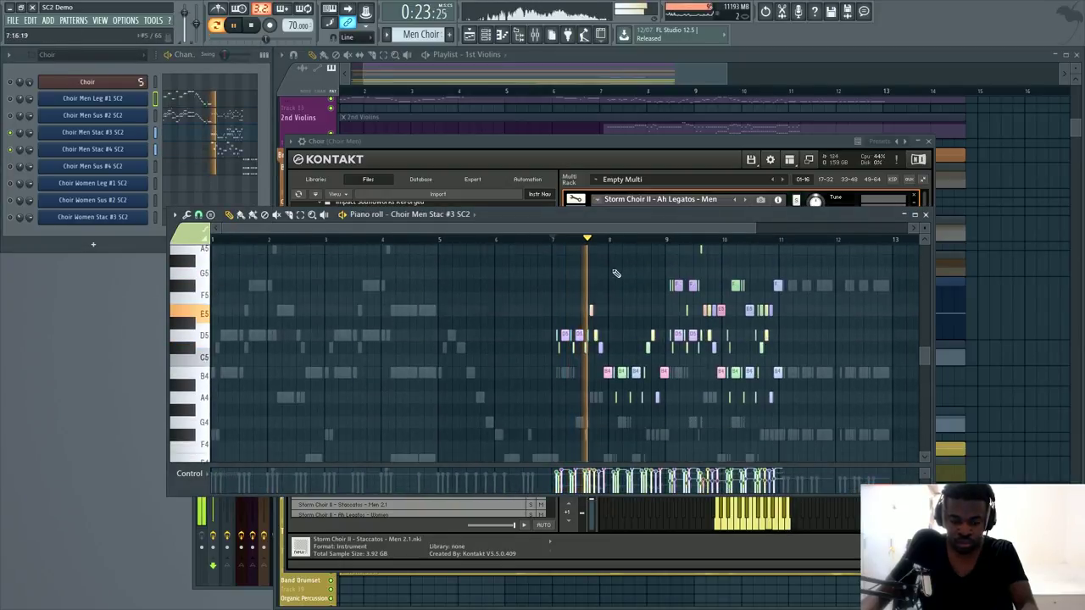
{"action": "scroll", "coordinate": [646, 245], "scroll_direction": "up", "scroll_amount": 2}
{"action": "scroll", "coordinate": [647, 245], "scroll_direction": "up", "scroll_amount": 1}
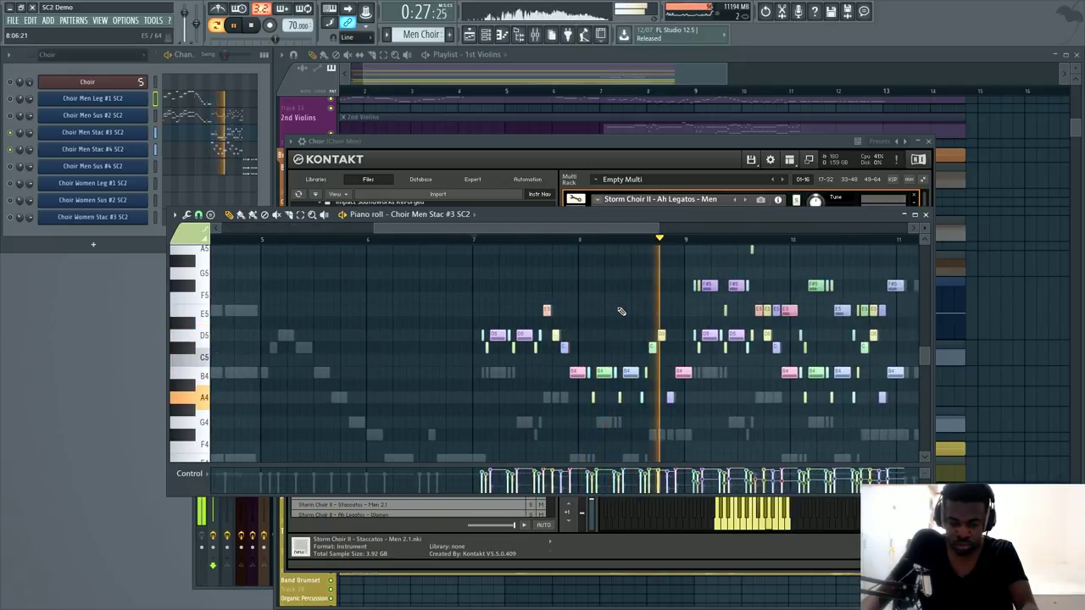
{"action": "key", "text": "space"}
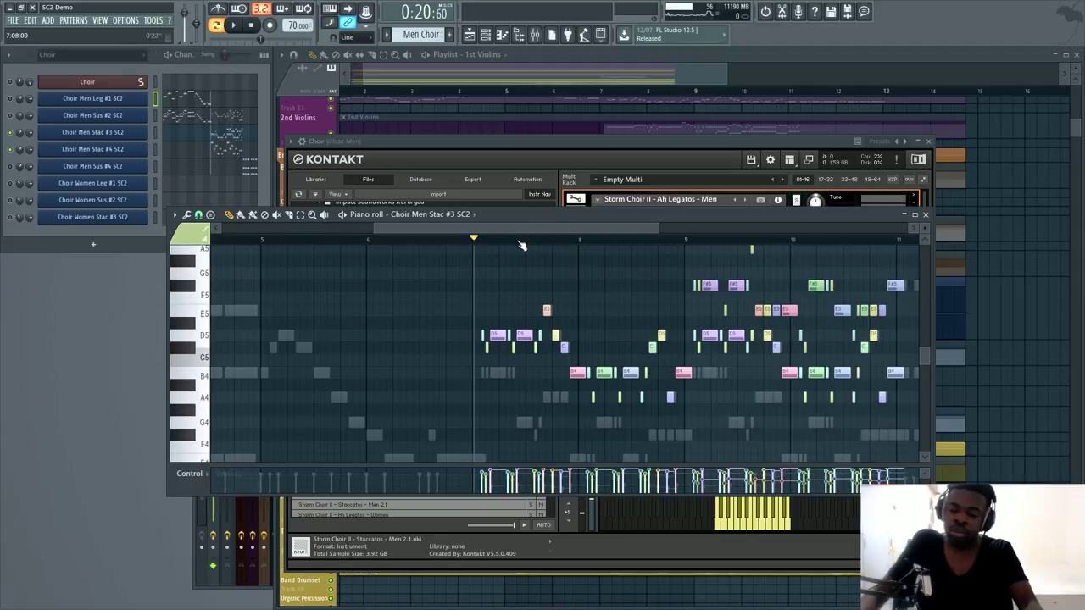
- Show the opening Choir Men Stac #3 SC2 notes of bar 7 up close and audition the D5 staccato on the piano roll's keyboard
{"action": "scroll", "coordinate": [521, 246], "scroll_direction": "up", "scroll_amount": 3}
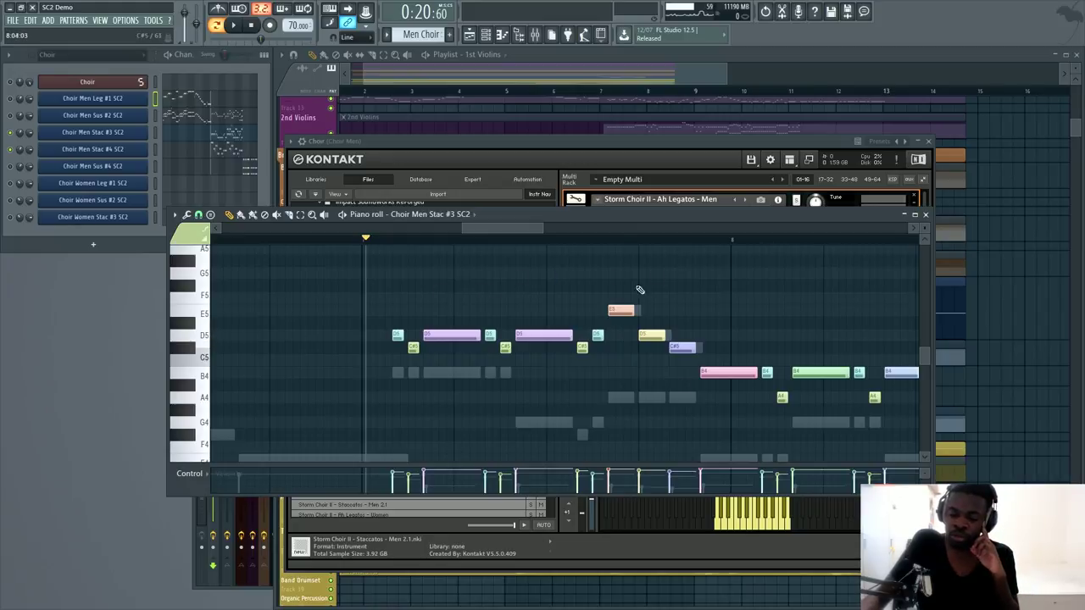
{"action": "left_click", "coordinate": [210, 341]}
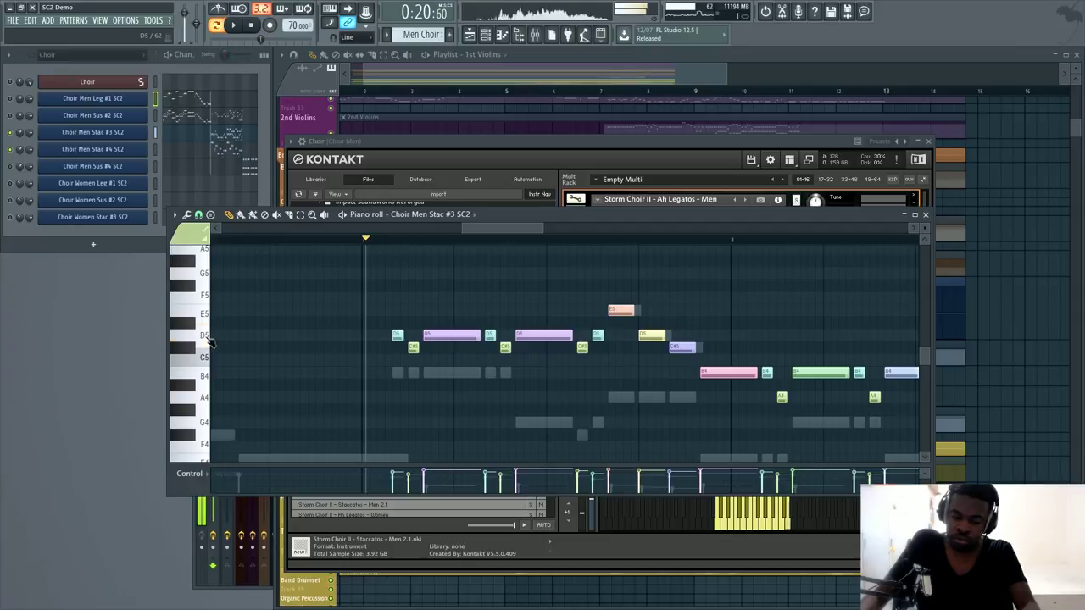
{"action": "left_click", "coordinate": [210, 341]}
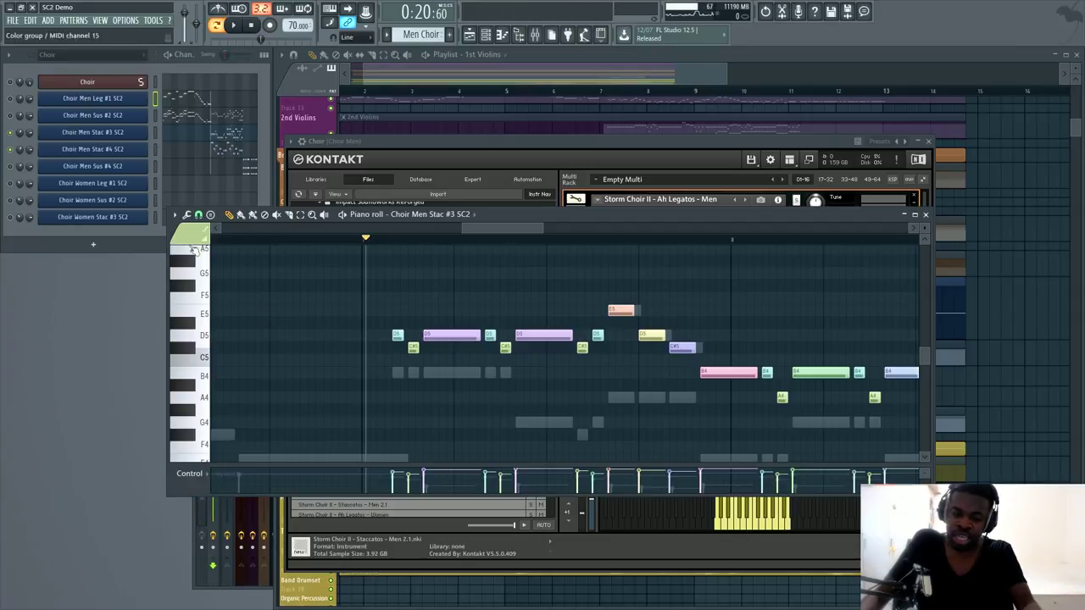
- Shift the piano roll to uncover Kontakt's Storm Choir artwork and audition the C5 and D5 staccatos of Choir Men Stac #3 SC2
{"action": "scroll", "coordinate": [458, 243], "scroll_direction": "down", "scroll_amount": 1}
{"action": "scroll", "coordinate": [458, 244], "scroll_direction": "down", "scroll_amount": 1}
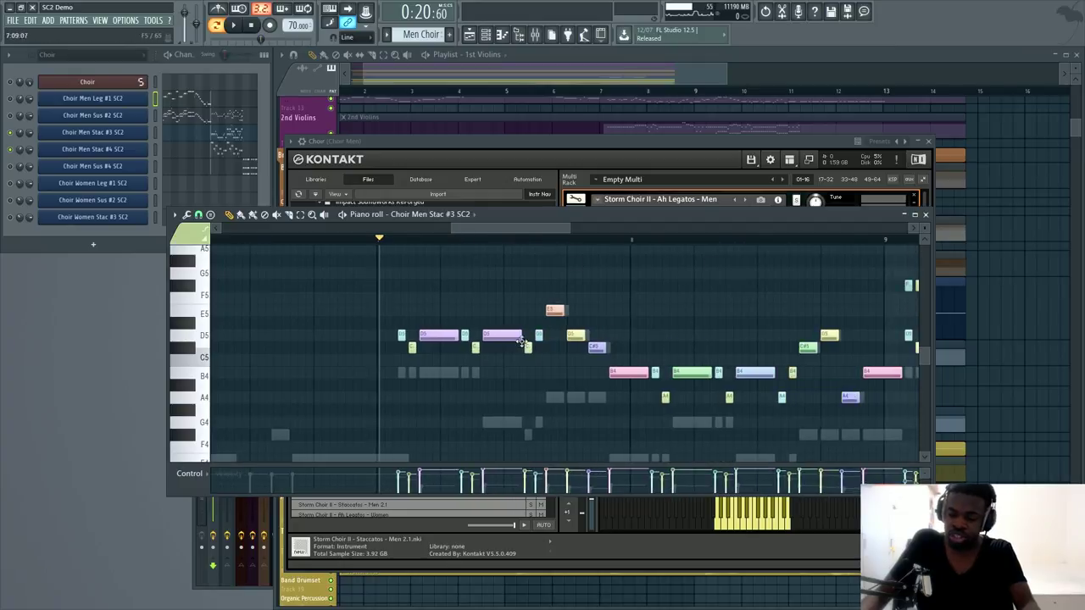
{"action": "left_click_drag", "start_coordinate": [573, 218], "coordinate": [474, 216]}
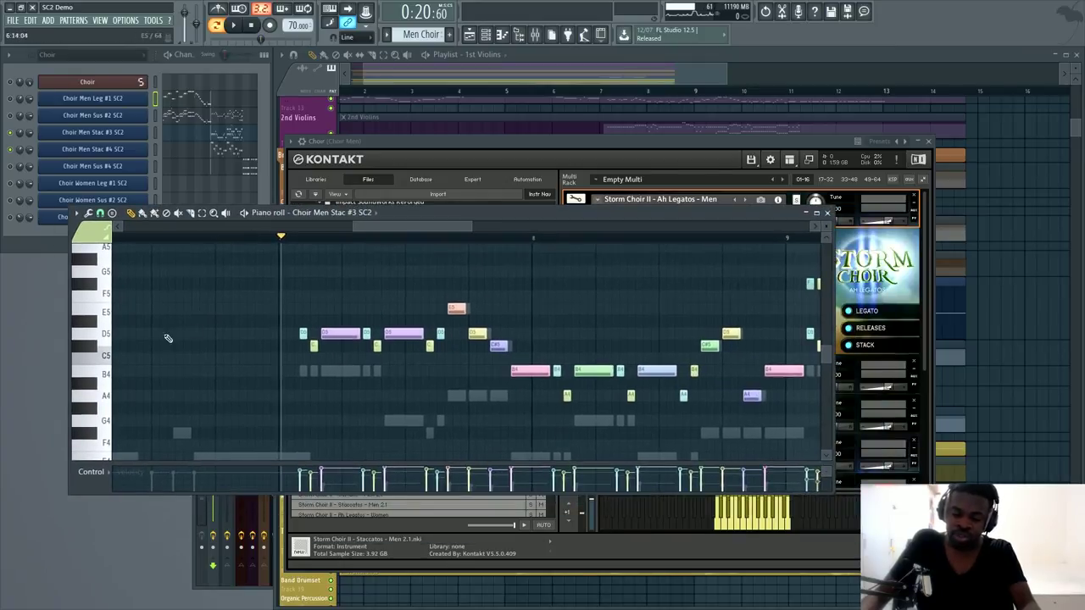
{"action": "left_click", "coordinate": [109, 359]}
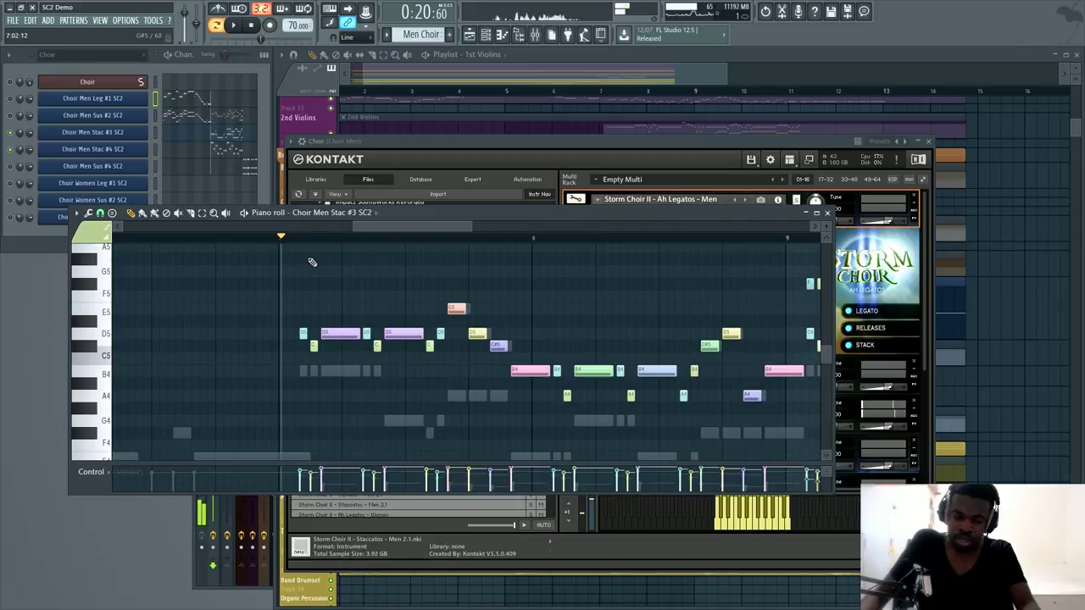
{"action": "left_click", "coordinate": [107, 335]}
{"action": "left_click", "coordinate": [108, 334]}
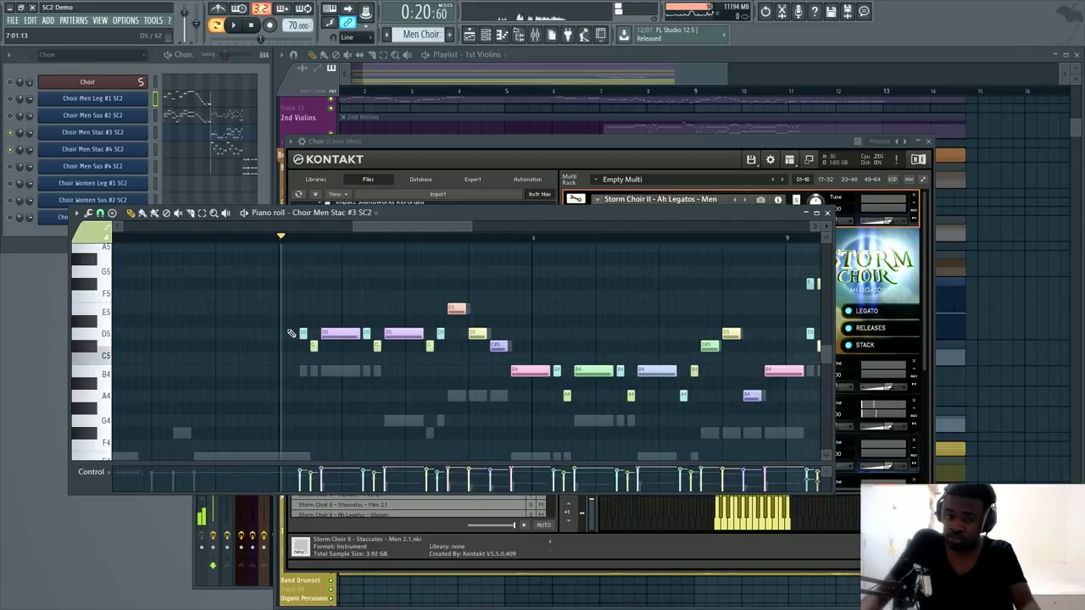
- Inspect the whole Choir Men Stac #3 SC2 note pattern from bar 7 to bar 11
{"action": "scroll", "coordinate": [427, 222], "scroll_direction": "down", "scroll_amount": 4}
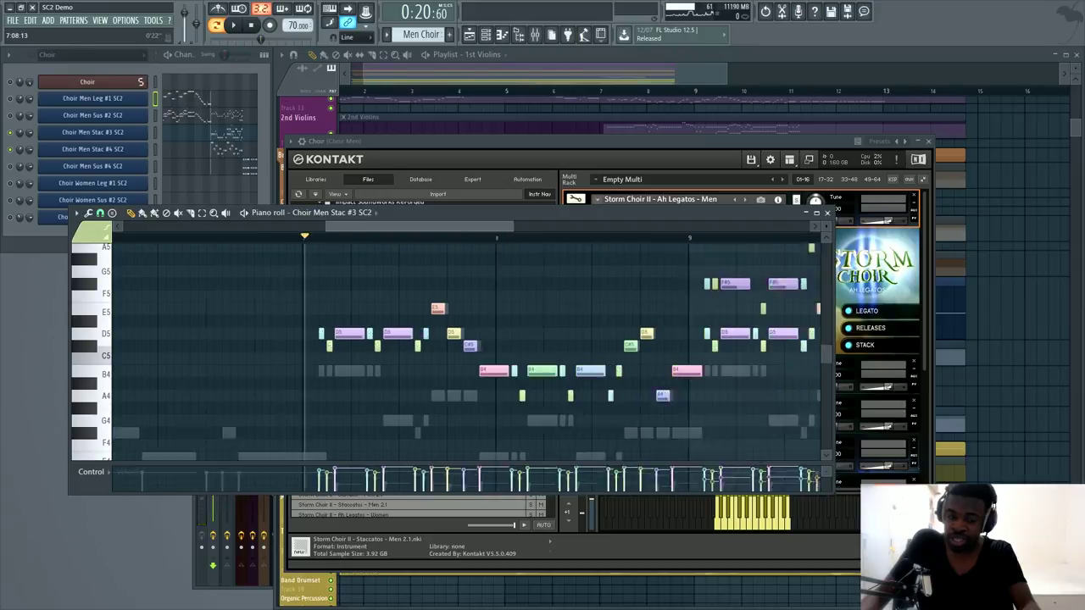
{"action": "left_click_drag", "start_coordinate": [434, 231], "coordinate": [507, 236]}
{"action": "scroll", "coordinate": [501, 231], "scroll_direction": "down", "scroll_amount": 2}
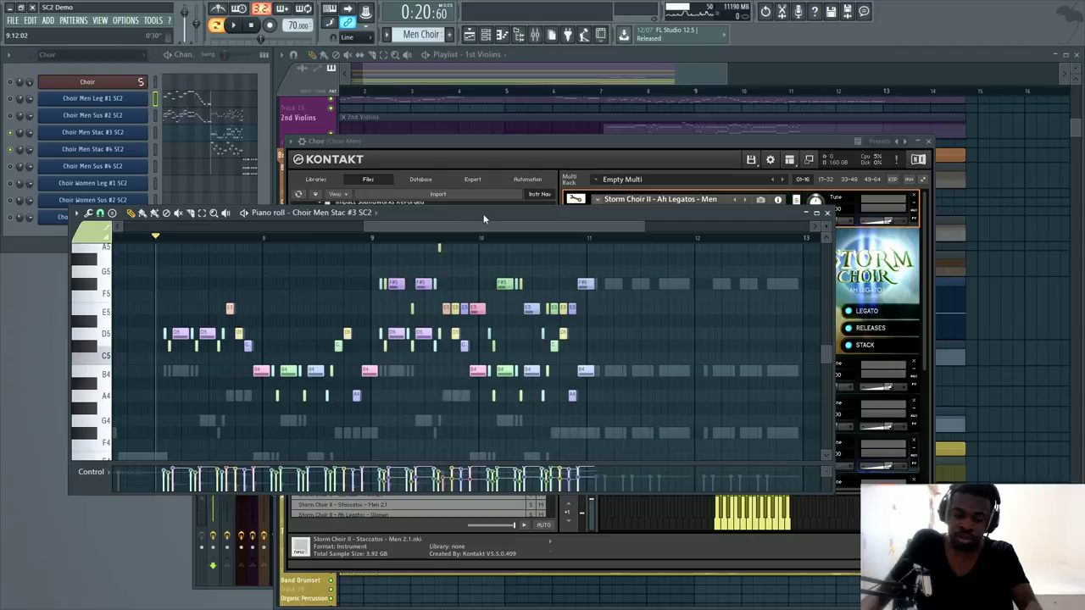
- Make all choir channels audible again, with the piano roll moved below the channel rack, and bring the Playlist to the front
{"action": "left_click_drag", "start_coordinate": [483, 213], "coordinate": [517, 253]}
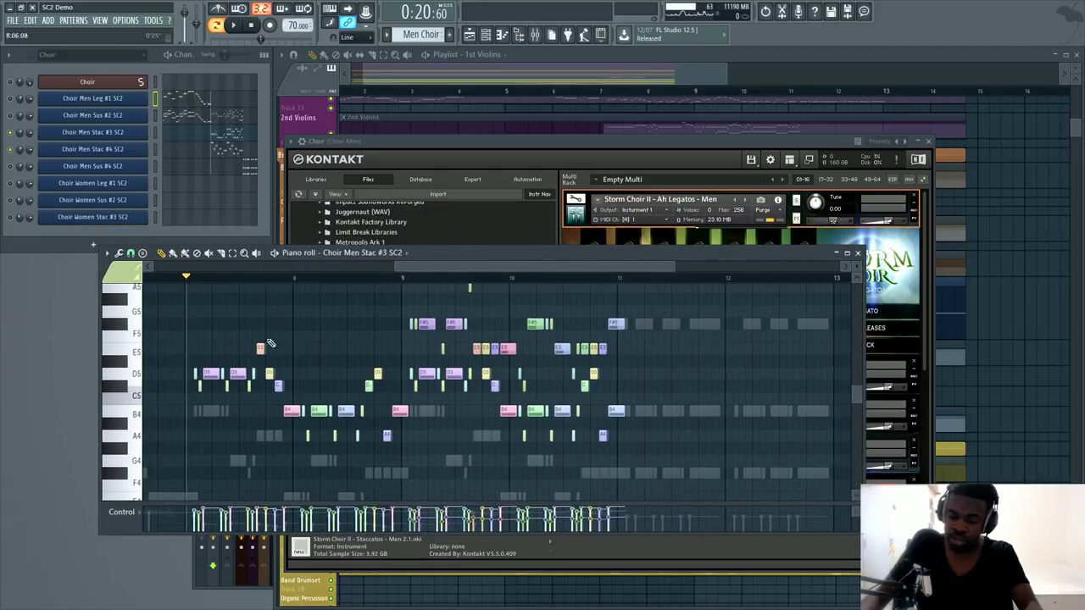
{"action": "left_click_drag", "start_coordinate": [547, 253], "coordinate": [517, 275]}
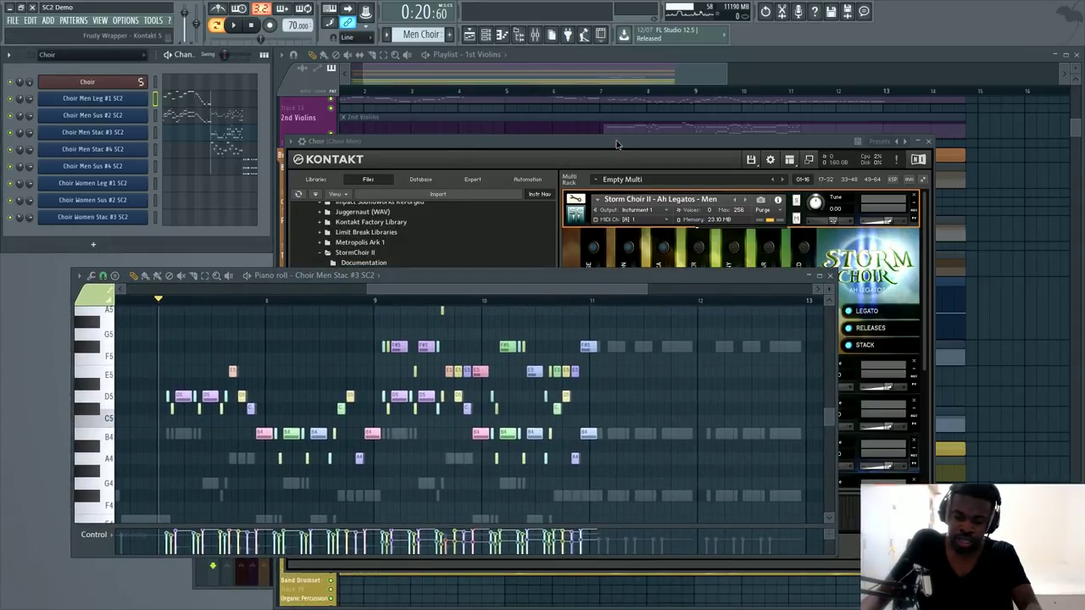
{"action": "left_click_drag", "start_coordinate": [617, 144], "coordinate": [644, 145]}
{"action": "left_click", "coordinate": [661, 106]}
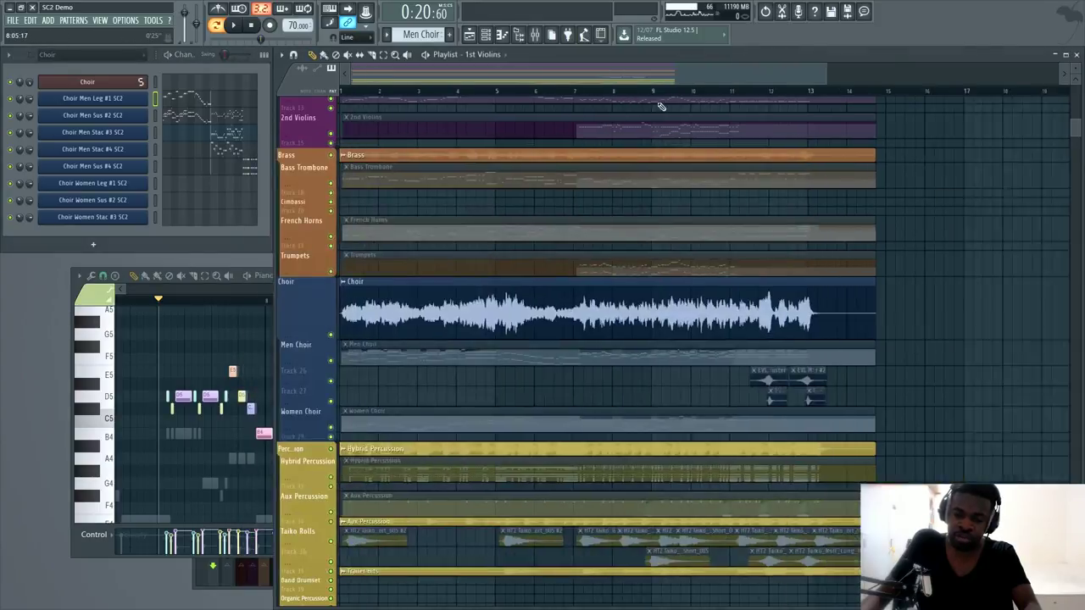
- Solo the Choir track group in the Playlist, play it from about bar 4, and stop playback
{"action": "scroll", "coordinate": [596, 381], "scroll_direction": "down", "scroll_amount": 1}
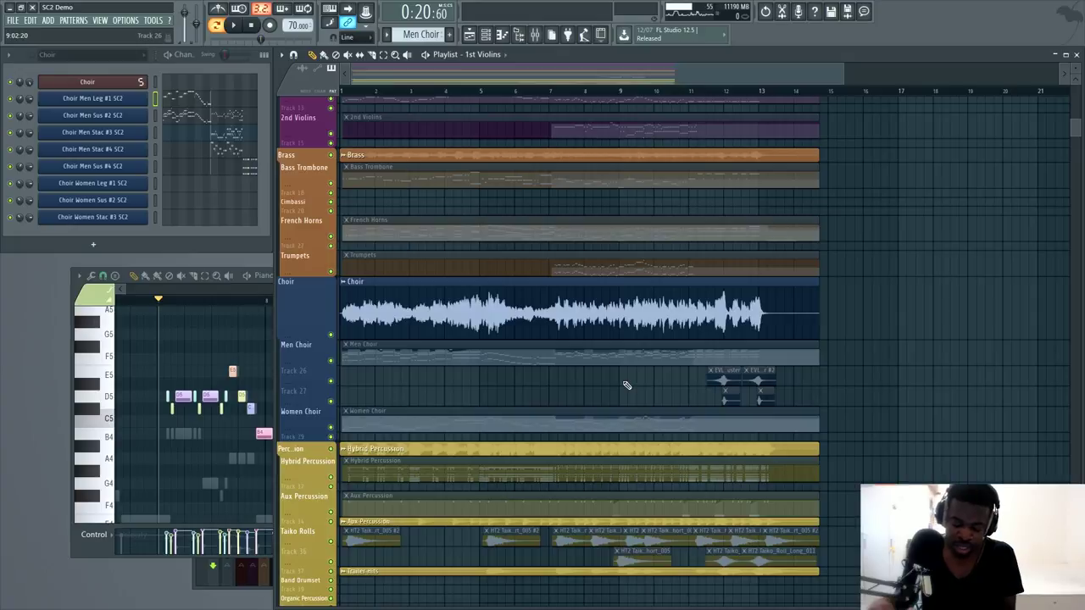
{"action": "left_click", "coordinate": [601, 148]}
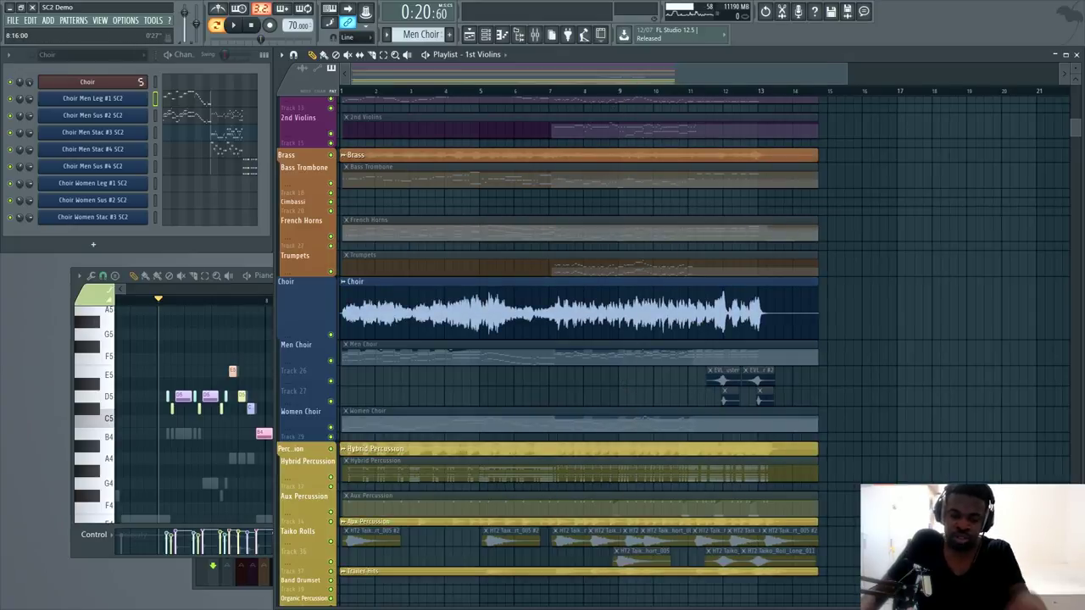
{"action": "scroll", "coordinate": [601, 149], "scroll_direction": "down", "scroll_amount": 2}
{"action": "left_click", "coordinate": [419, 94]}
{"action": "scroll", "coordinate": [420, 94], "scroll_direction": "up", "scroll_amount": 2}
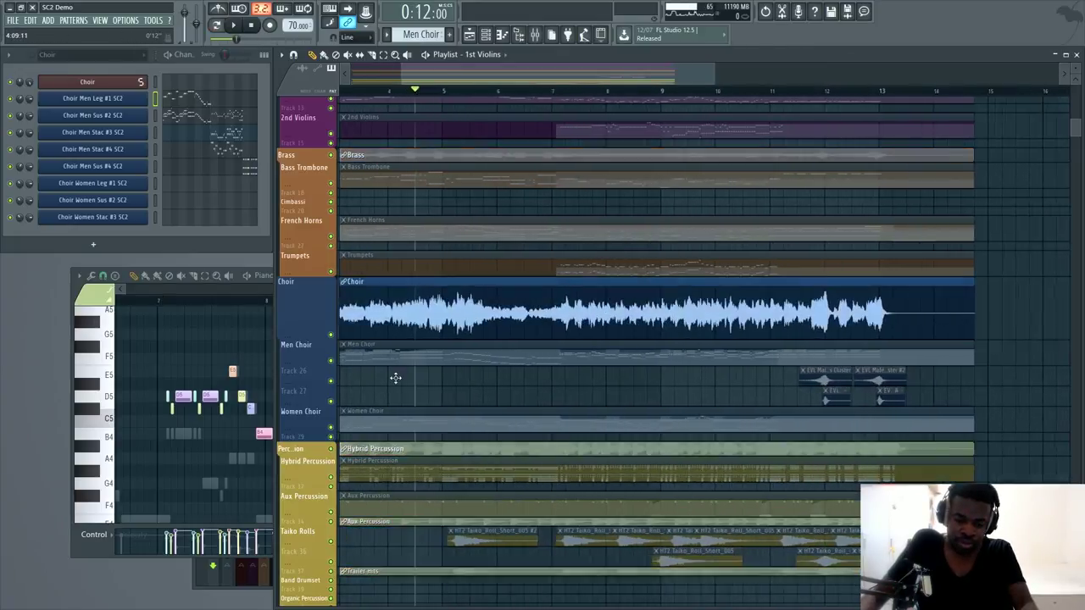
{"action": "key", "text": "space"}
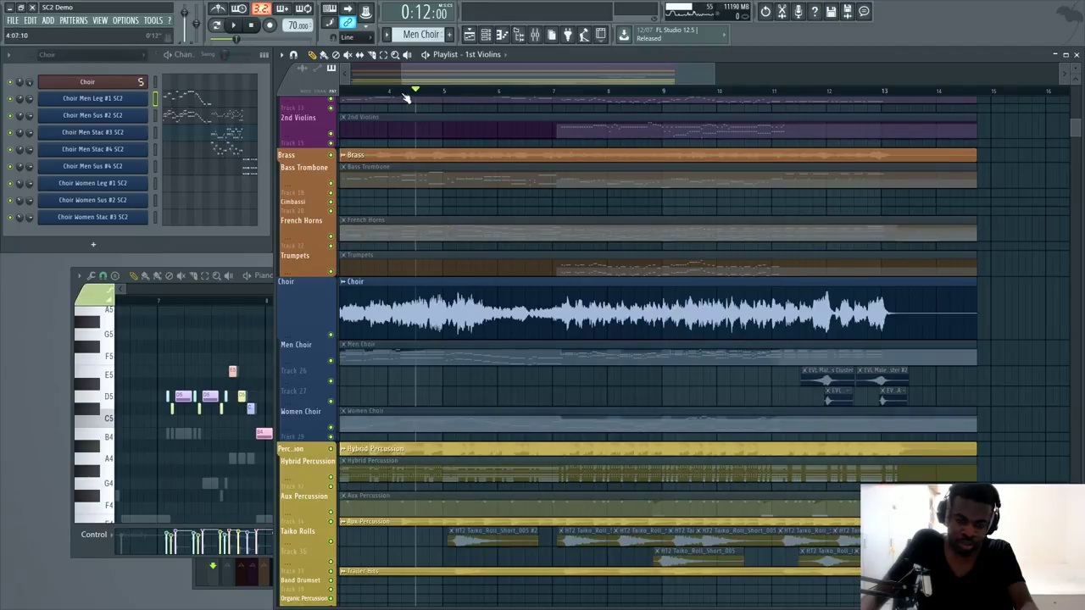
{"action": "right_click", "coordinate": [330, 334]}
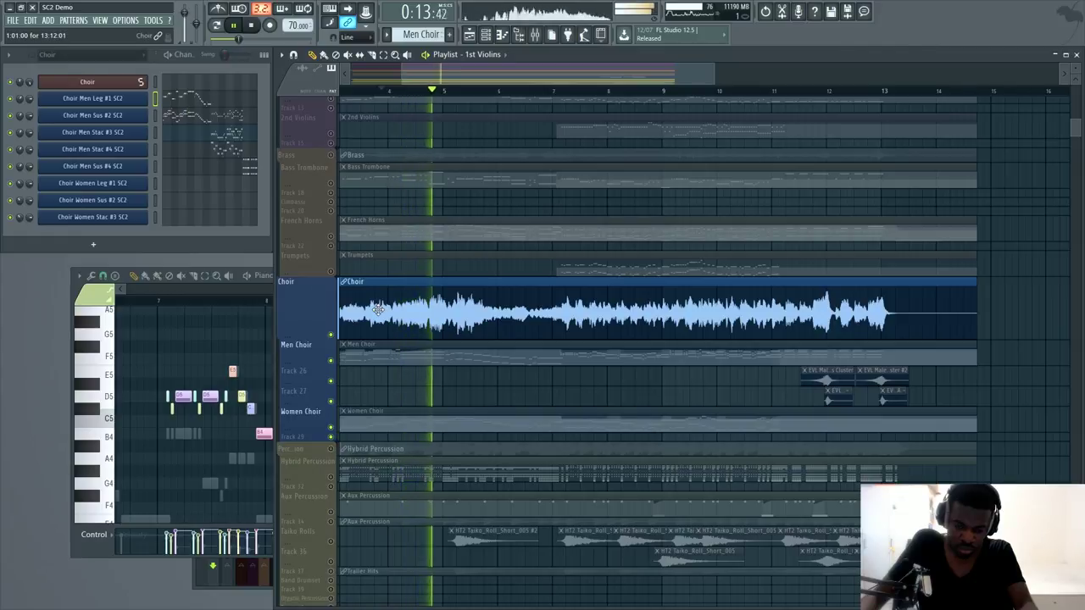
{"action": "key", "text": "space"}
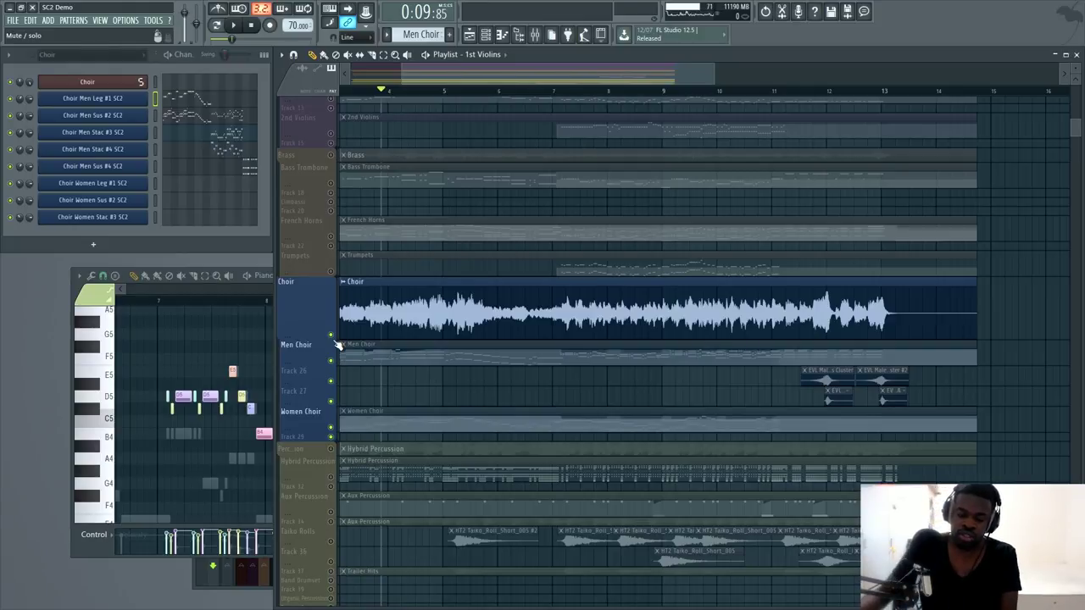
- Open the Choir Kontakt instance, expand Storm Choir II - Sustains - Men 2.1 to view its Phrase Engine syllables, and return to the Playlist
{"action": "left_click", "coordinate": [134, 84]}
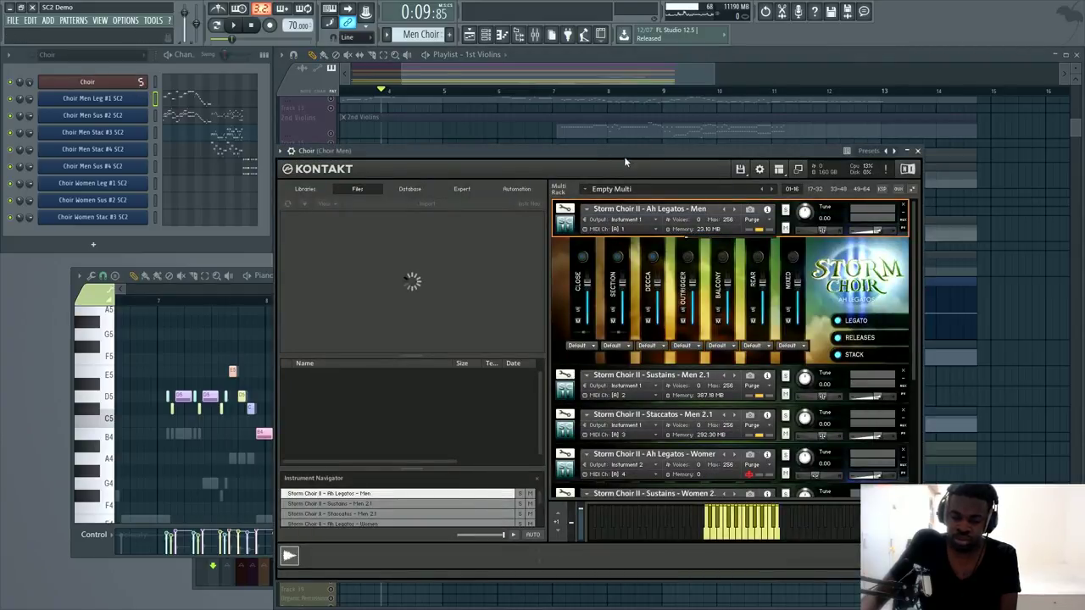
{"action": "left_click_drag", "start_coordinate": [654, 146], "coordinate": [731, 102]}
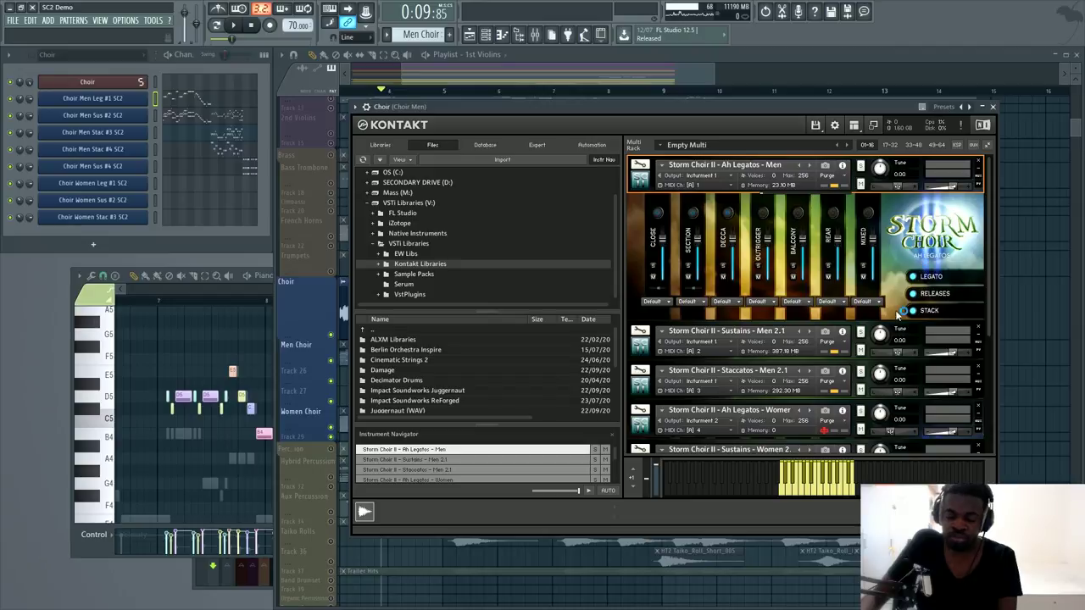
{"action": "left_click", "coordinate": [677, 346]}
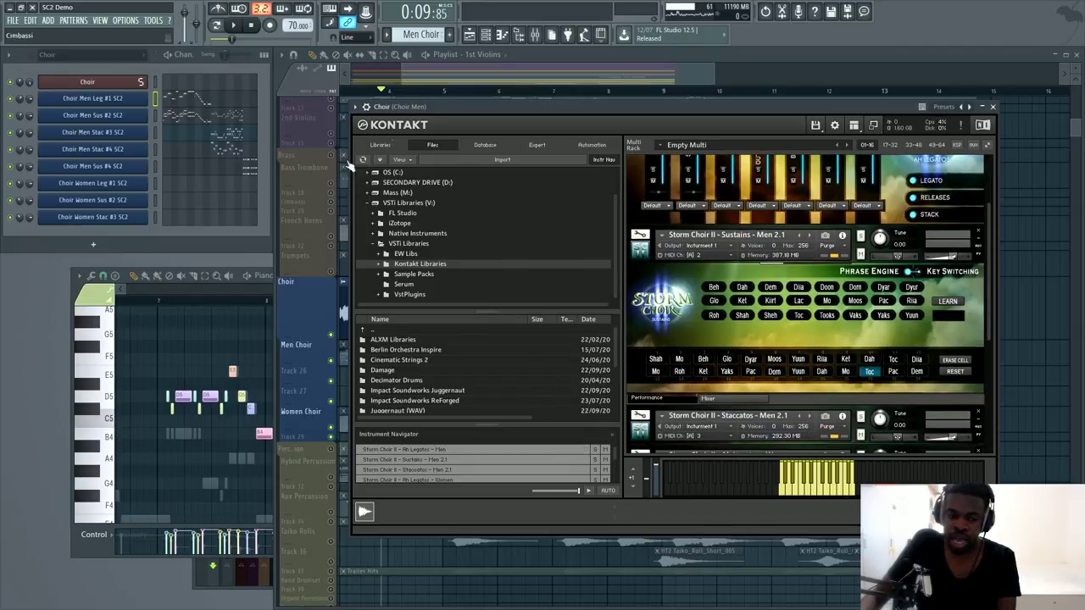
{"action": "left_click", "coordinate": [483, 69]}
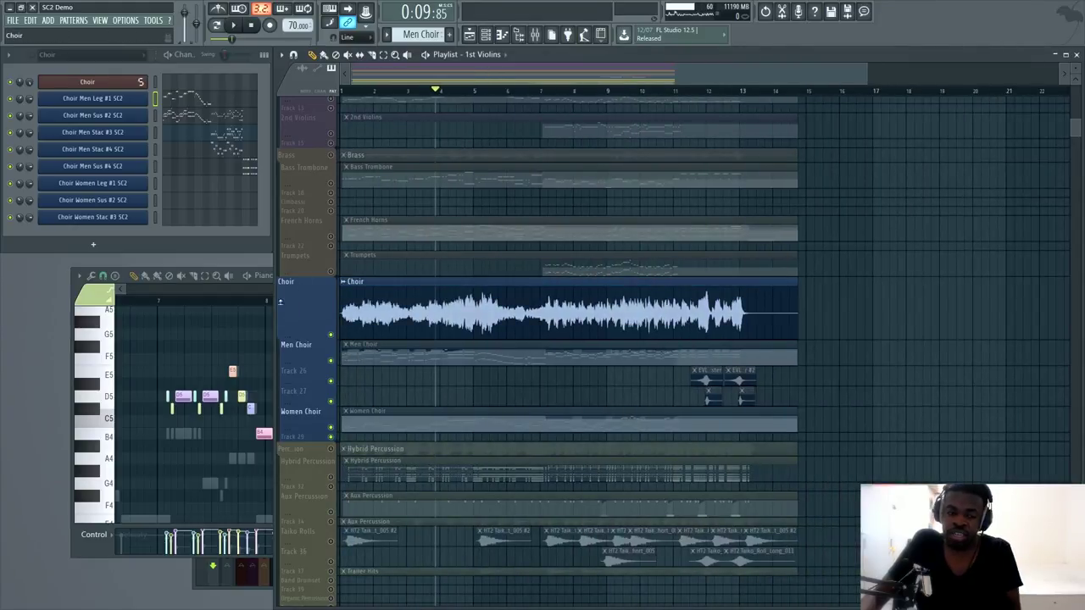
- Reopen the Choir Kontakt instance and play the Choir Men Sus #2 SC2 piano roll from the end of bar 6 into bar 7
{"action": "left_click", "coordinate": [120, 86]}
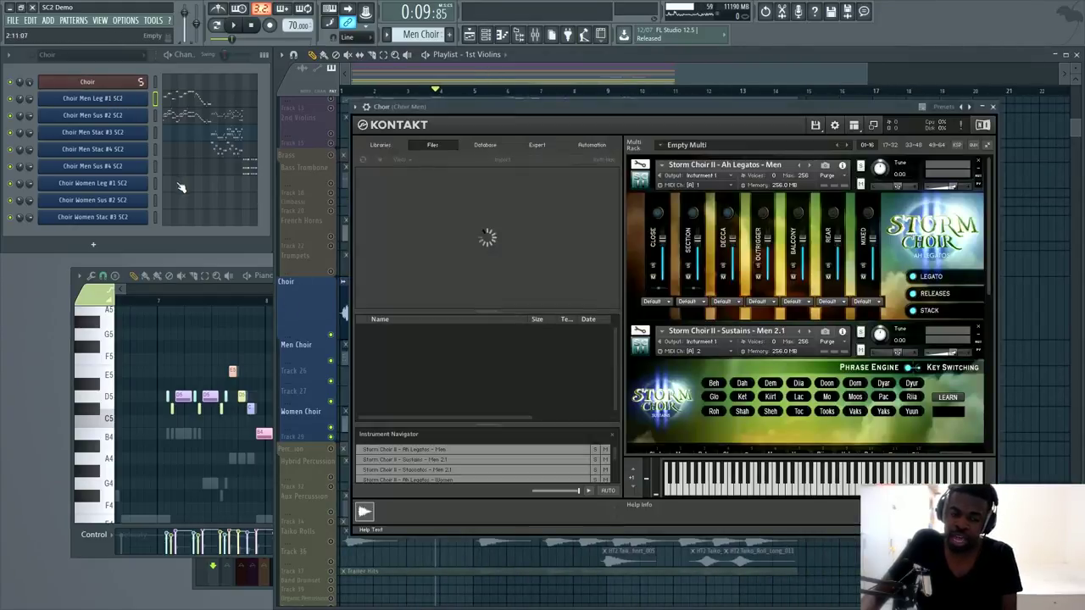
{"action": "left_click", "coordinate": [188, 119]}
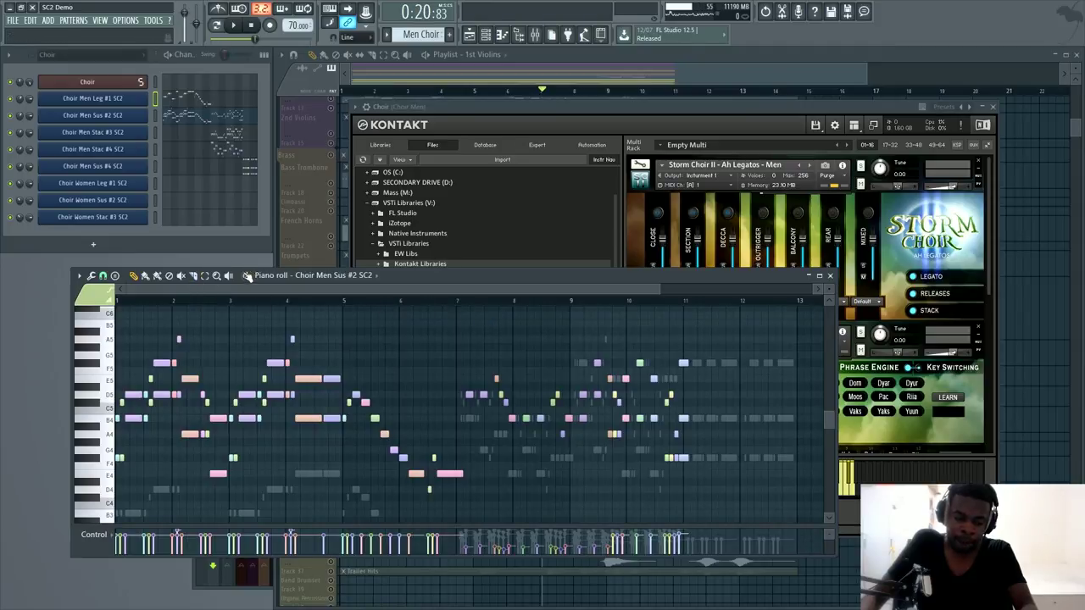
{"action": "left_click", "coordinate": [449, 301]}
{"action": "key", "text": "space"}
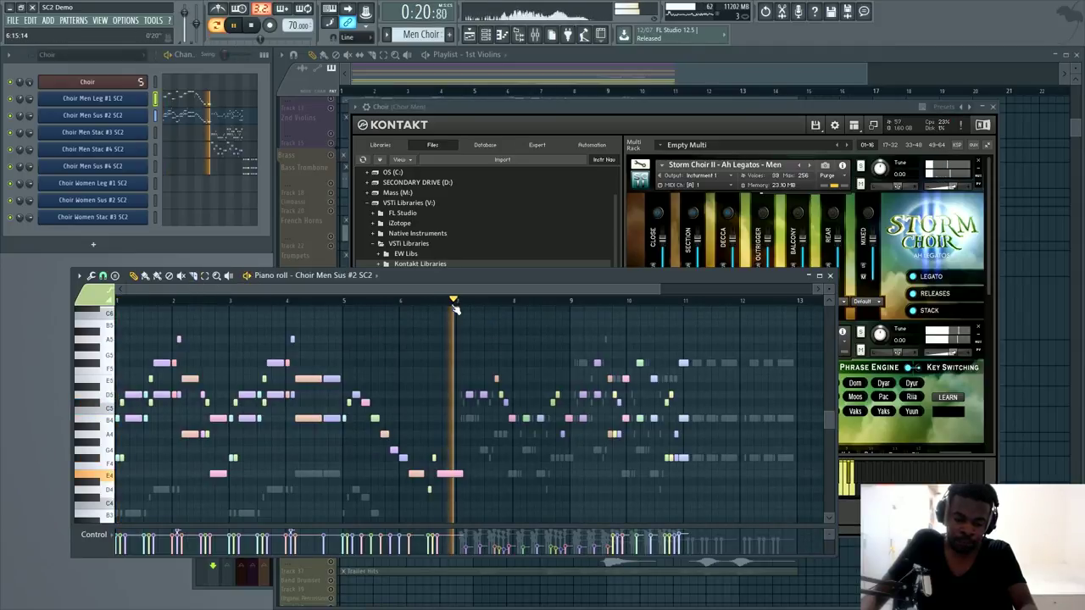
{"action": "key", "text": "space"}
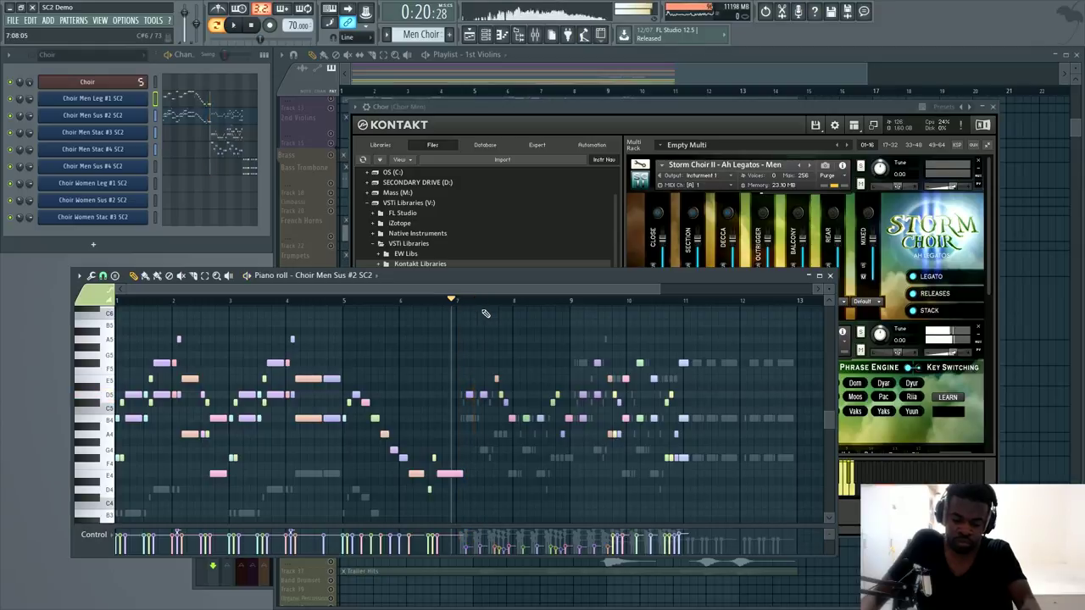
- Bypass iZotope Ozone 7 on the Master mixer track and return to the piano roll
{"action": "key", "text": "F9"}
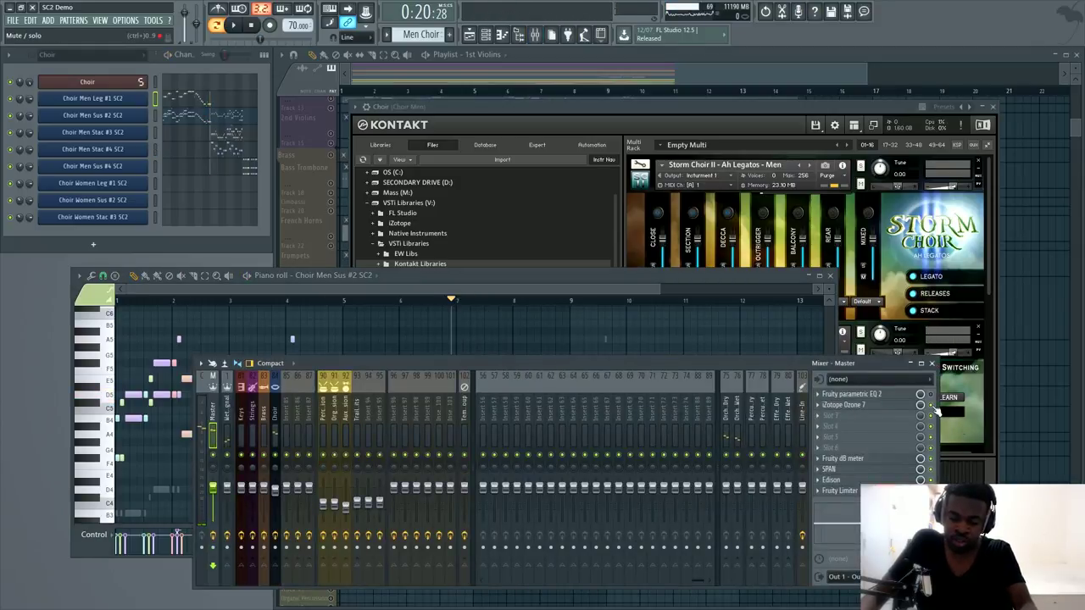
{"action": "key", "text": "F9"}
- Place the Choir Men Sus #2 SC2 playback position at the start of bar 7, with the Kontakt window raised slightly and the surrounding notes in view
{"action": "scroll", "coordinate": [375, 290], "scroll_direction": "up", "scroll_amount": 3}
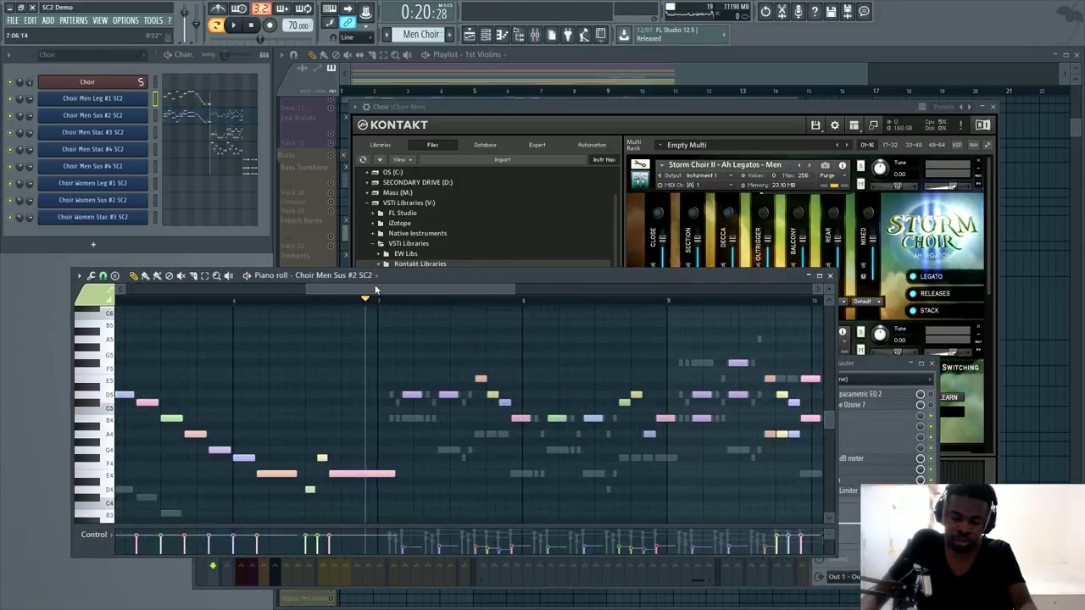
{"action": "left_click", "coordinate": [389, 302]}
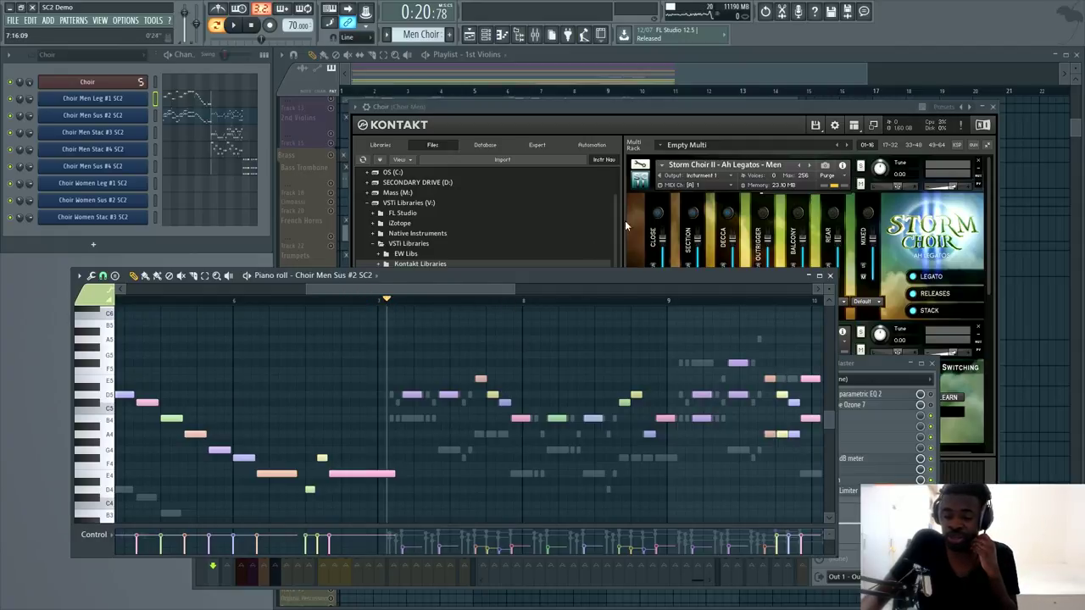
{"action": "mouse_move", "coordinate": [712, 111]}
{"action": "left_mouse_down"}
{"action": "mouse_move", "coordinate": [691, 112]}
{"action": "mouse_move", "coordinate": [705, 99]}
{"action": "mouse_move", "coordinate": [718, 110]}
{"action": "left_mouse_up"}
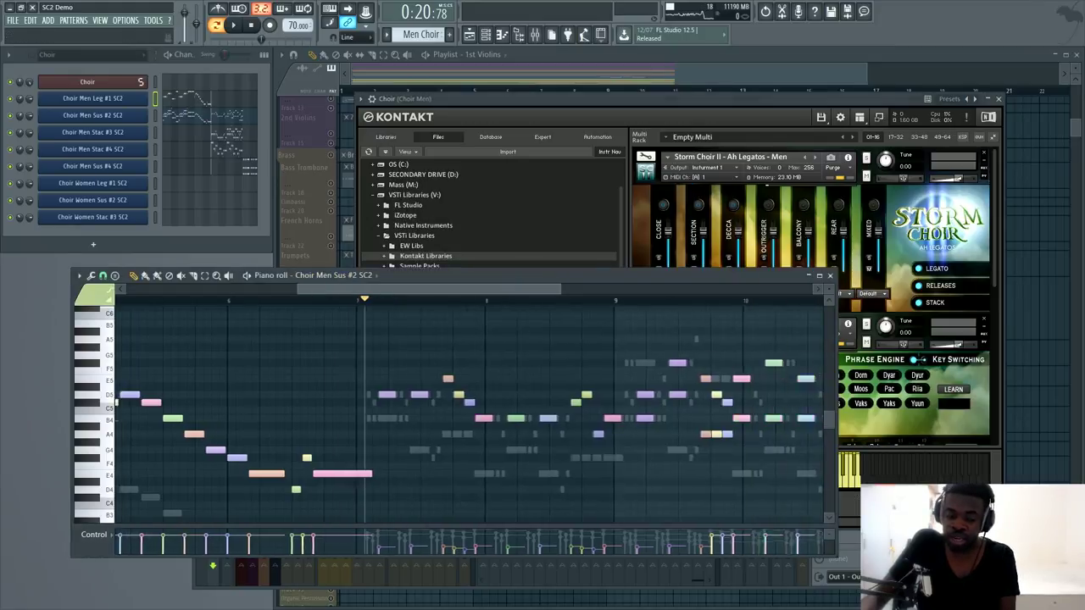
{"action": "left_click", "coordinate": [329, 291]}
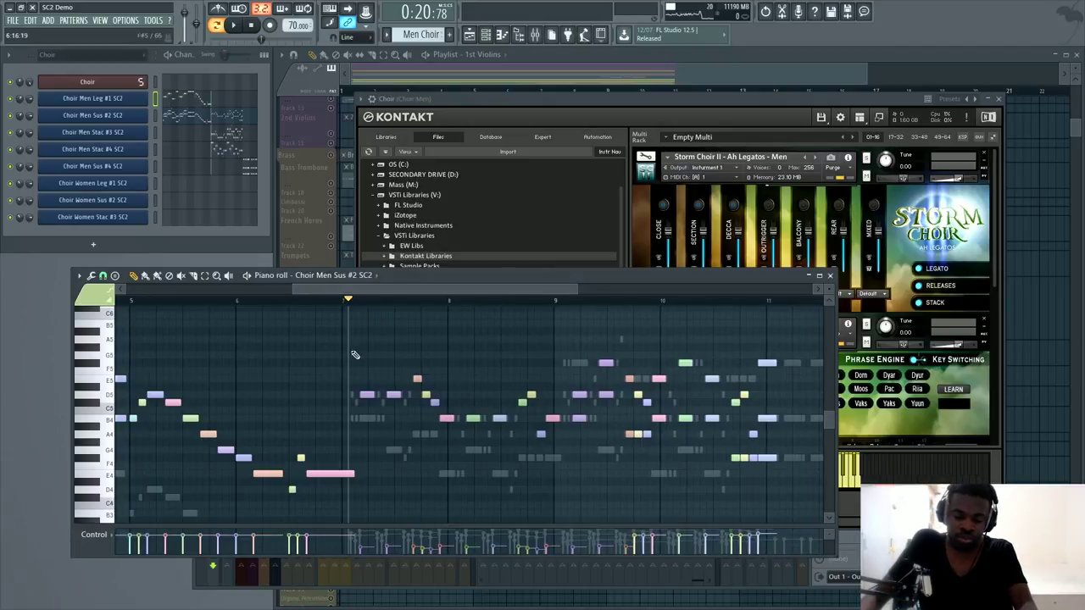
- Play the Choir Men Sus #2 SC2 piano roll from bar 7 to the start of bar 8 and examine the notes there
{"action": "left_click_drag", "start_coordinate": [454, 290], "coordinate": [508, 289]}
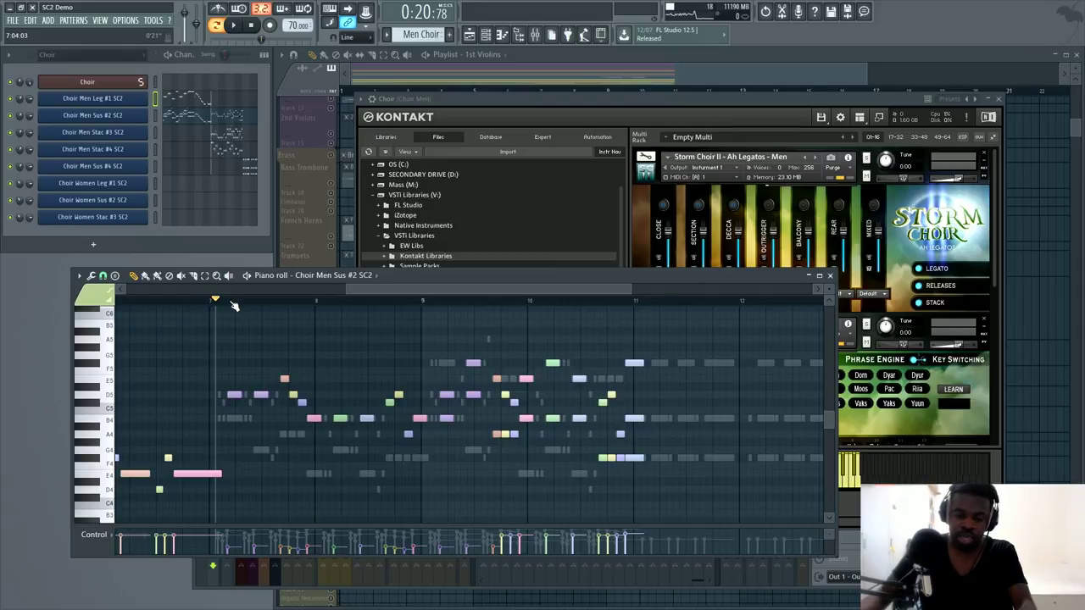
{"action": "key", "text": "space"}
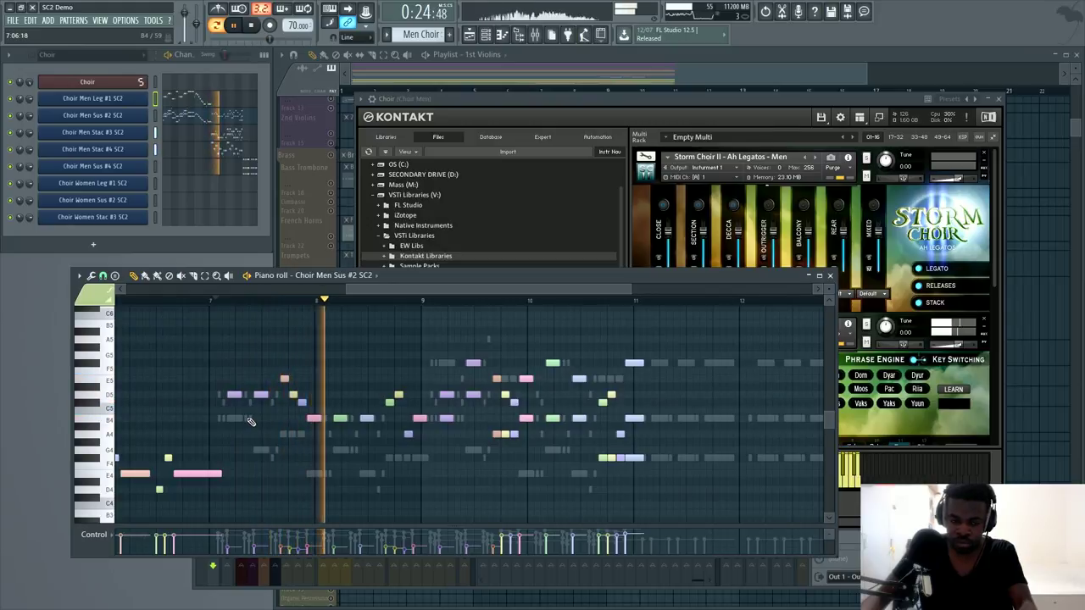
{"action": "key", "text": "space"}
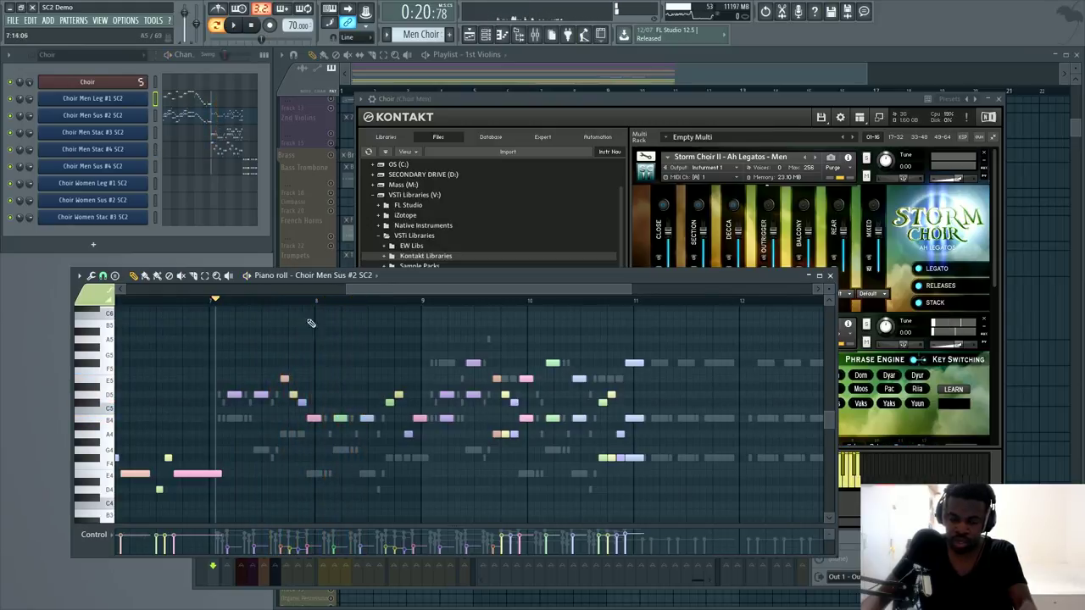
{"action": "scroll", "coordinate": [329, 305], "scroll_direction": "up", "scroll_amount": 2}
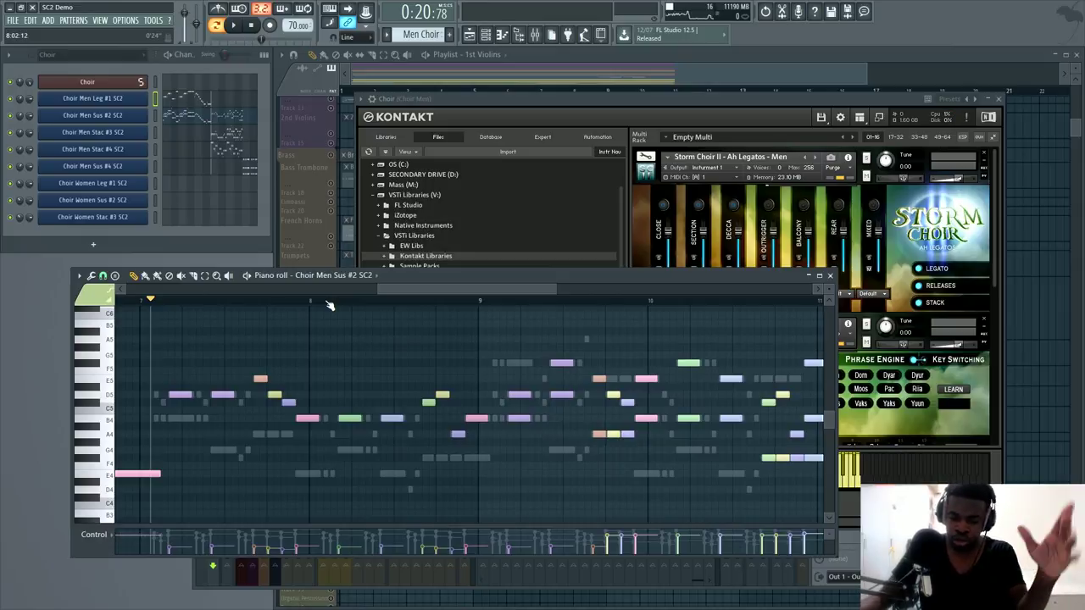
{"action": "scroll", "coordinate": [330, 305], "scroll_direction": "up", "scroll_amount": 1}
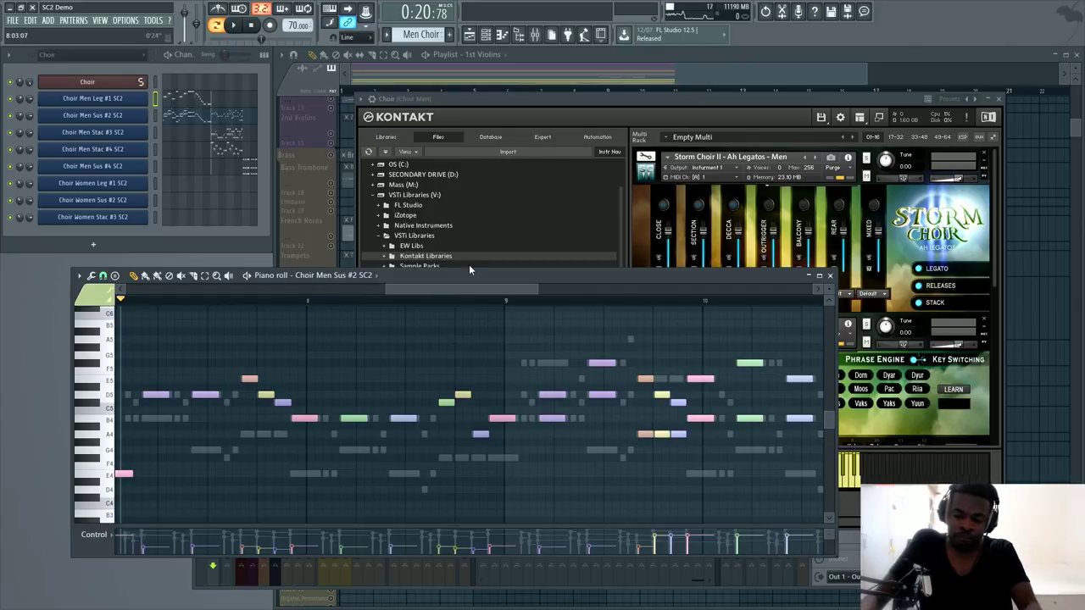
- Shift the piano roll and Kontakt windows apart and show the full Phrase Engine syllable sequence of Storm Choir II - Sustains - Men 2.1
{"action": "left_click_drag", "start_coordinate": [460, 280], "coordinate": [424, 287]}
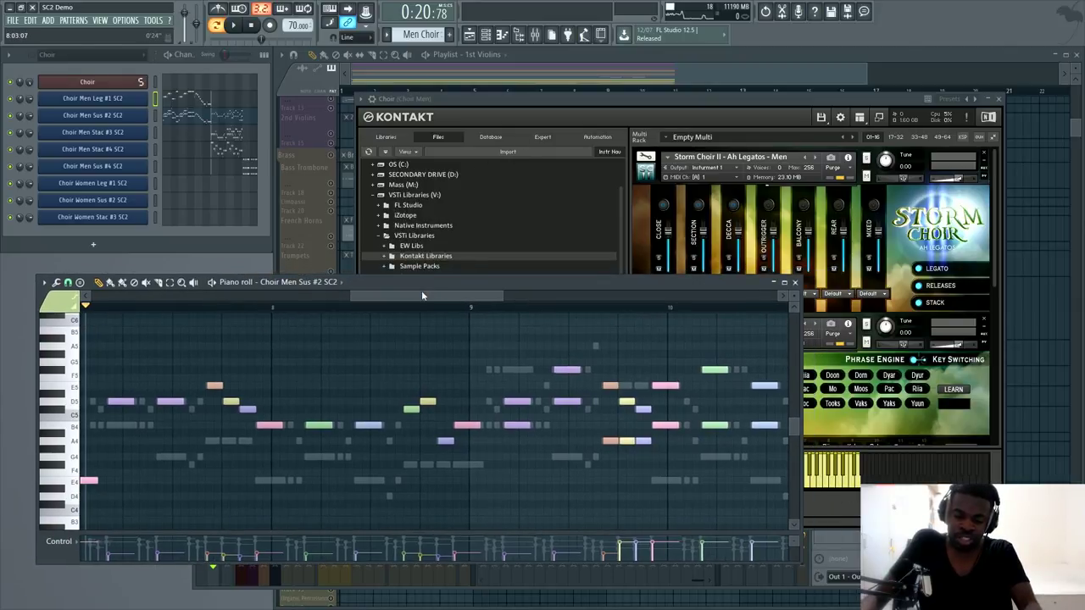
{"action": "scroll", "coordinate": [420, 290], "scroll_direction": "down", "scroll_amount": 3}
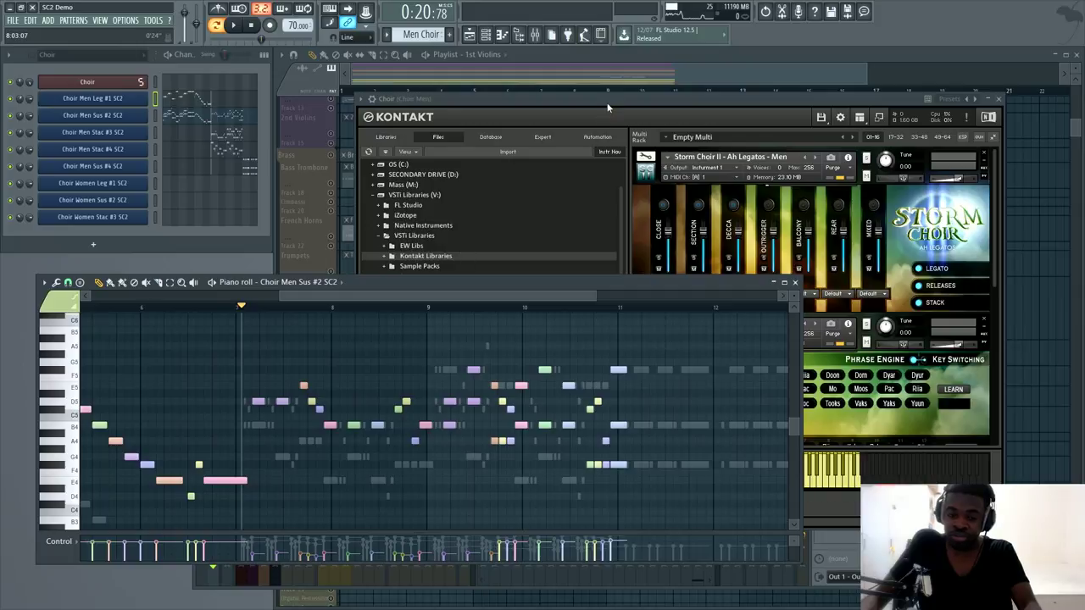
{"action": "left_click_drag", "start_coordinate": [607, 107], "coordinate": [645, 100]}
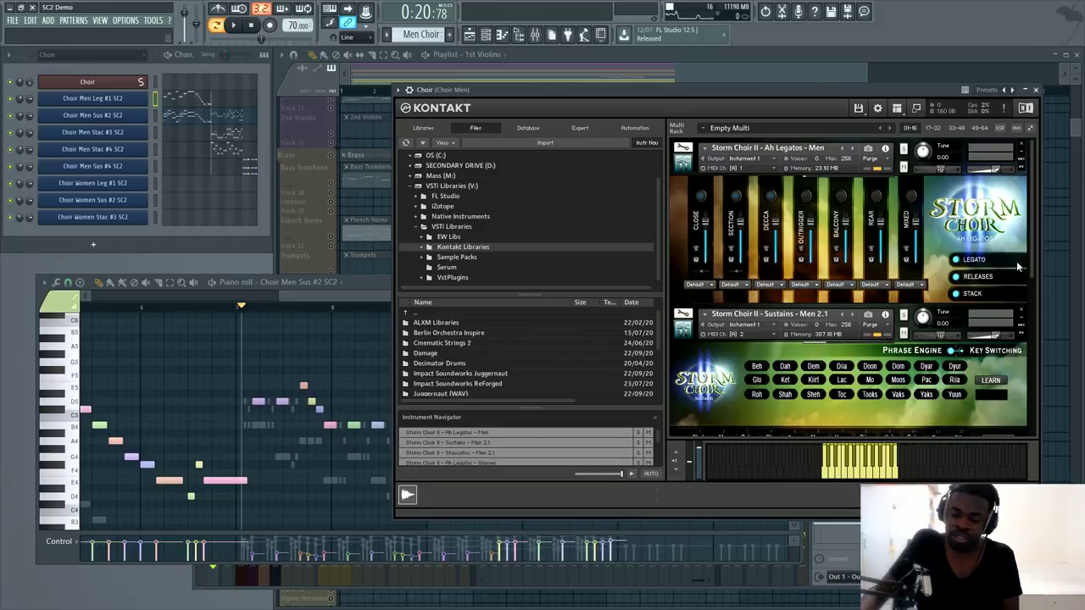
{"action": "scroll", "coordinate": [1034, 262], "scroll_direction": "down", "scroll_amount": 2}
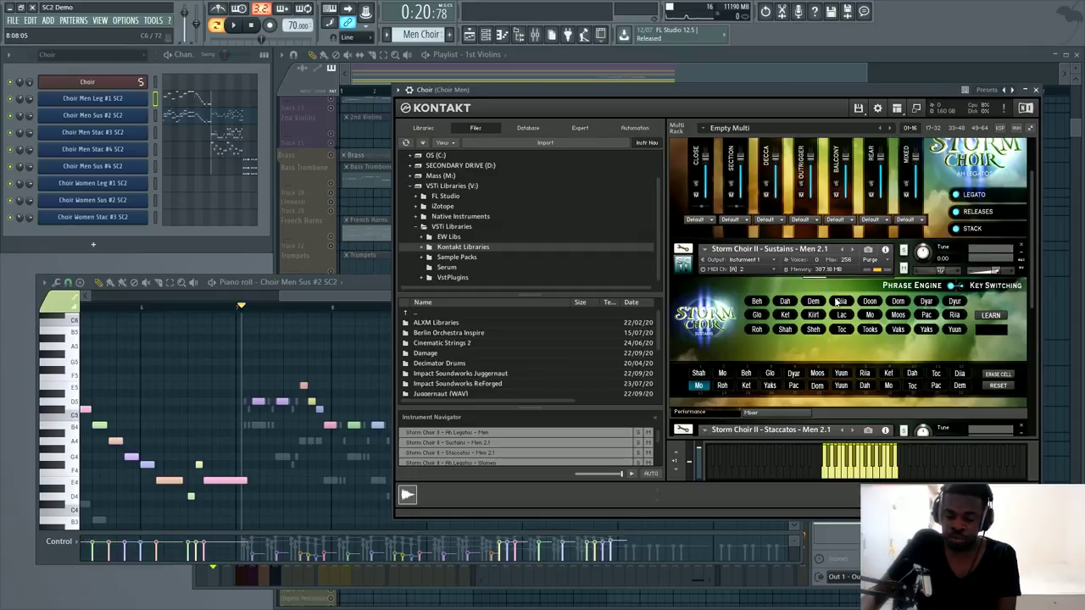
- Reopen the Choir Men Sus #2 SC2 piano roll and narrow it so the Kontakt Phrase Engine stays visible alongside
{"action": "left_click", "coordinate": [188, 119]}
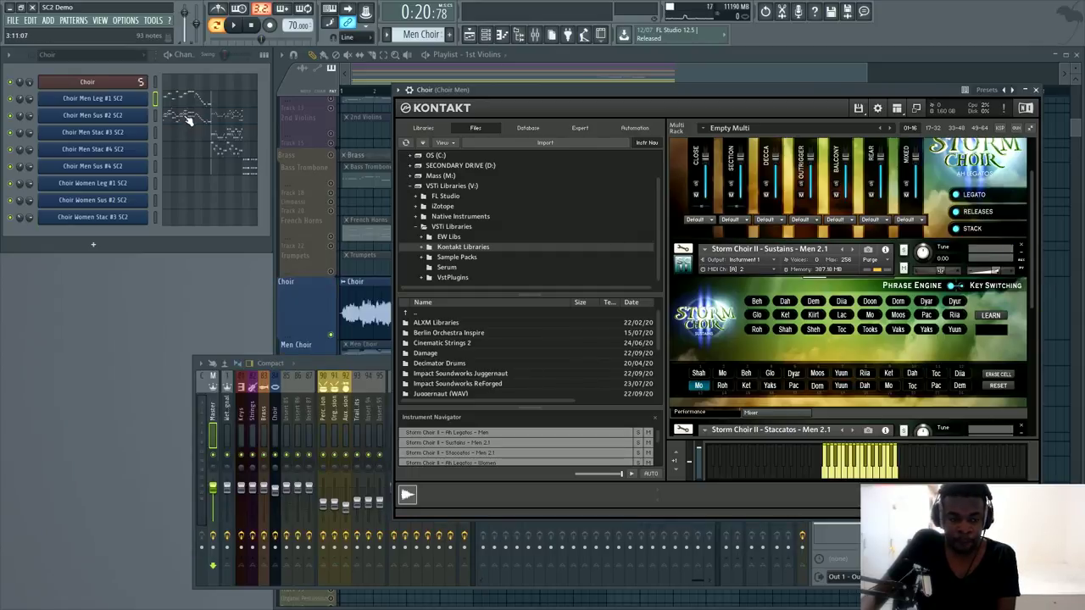
{"action": "left_click", "coordinate": [188, 118]}
{"action": "left_click_drag", "start_coordinate": [637, 293], "coordinate": [761, 404]}
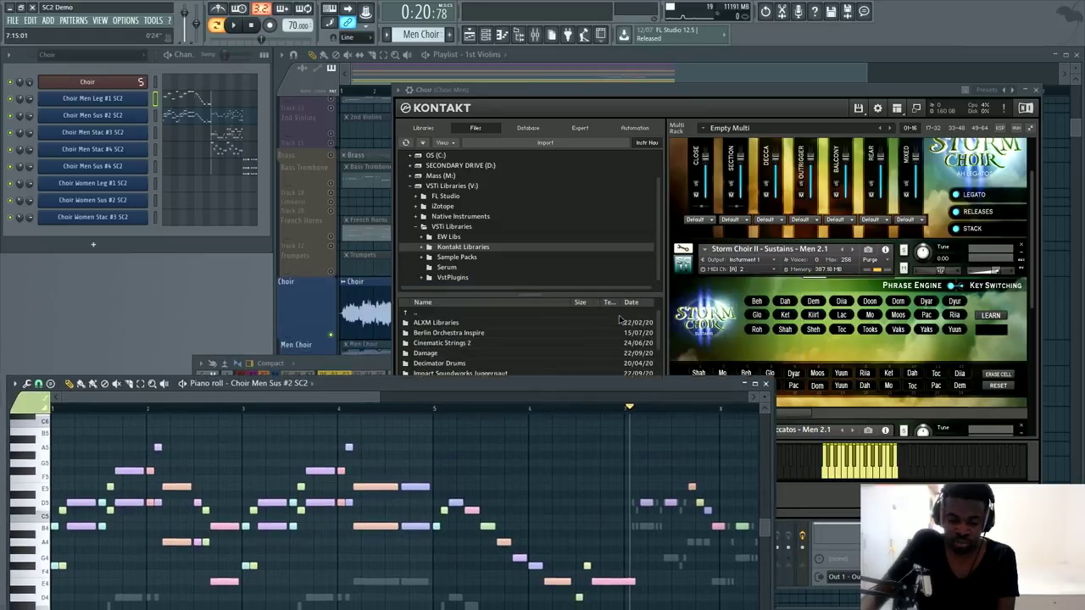
{"action": "left_click_drag", "start_coordinate": [678, 378], "coordinate": [637, 252]}
{"action": "left_click_drag", "start_coordinate": [762, 321], "coordinate": [615, 322]}
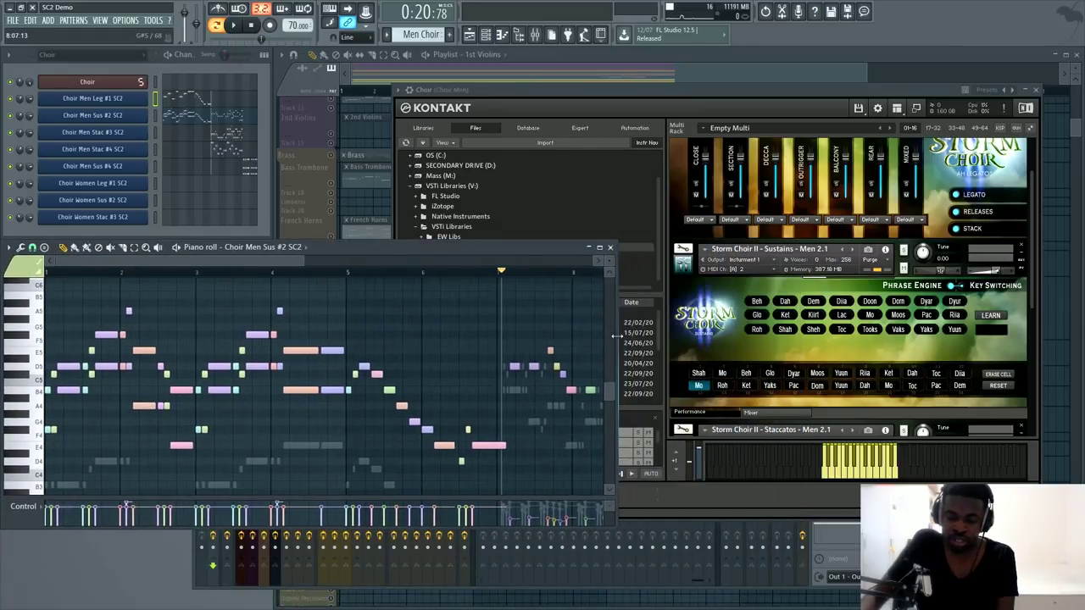
- Play the G5 key repeatedly to advance the Sustains - Men 2.1 syllables, and open the Choir Men Sus #2 SC2 channel settings
{"action": "left_click", "coordinate": [38, 333]}
{"action": "left_click", "coordinate": [37, 333]}
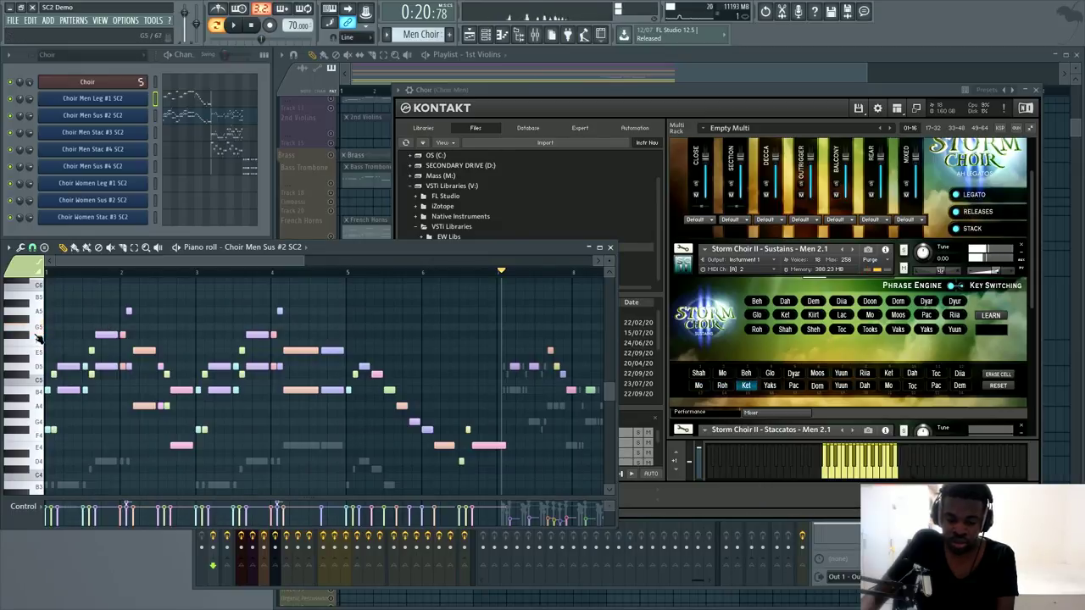
{"action": "left_click", "coordinate": [37, 333]}
{"action": "left_click", "coordinate": [37, 333]}
{"action": "left_click", "coordinate": [94, 115]}
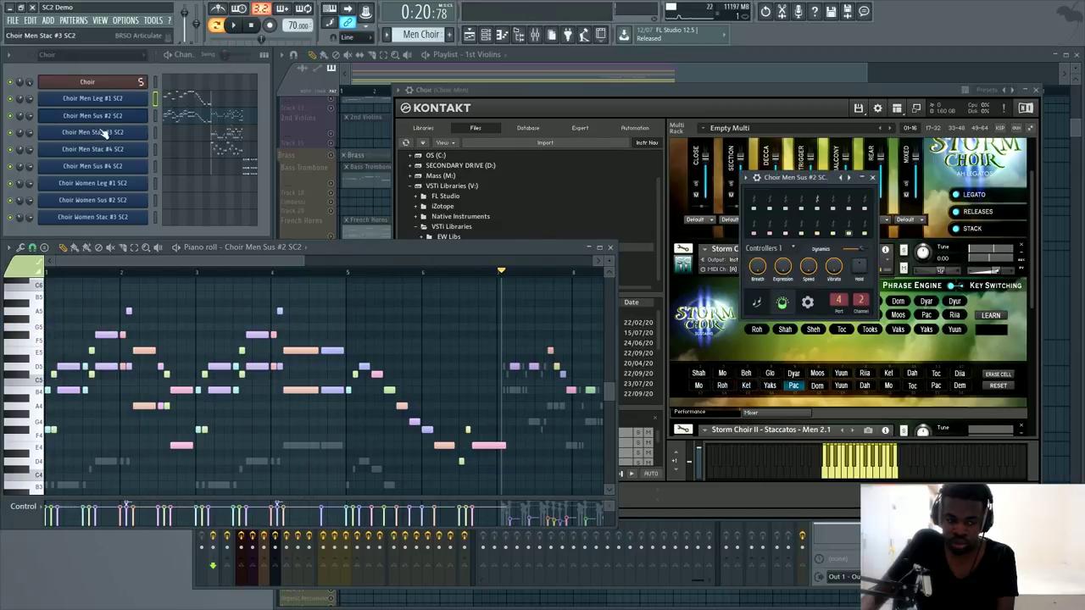
- Step through more Phrase Engine syllables by playing G5 and D5, and close the Choir Men Sus #2 SC2 channel settings
{"action": "left_click", "coordinate": [36, 327]}
{"action": "left_click", "coordinate": [36, 327]}
{"action": "left_click", "coordinate": [36, 329]}
{"action": "left_click", "coordinate": [34, 373]}
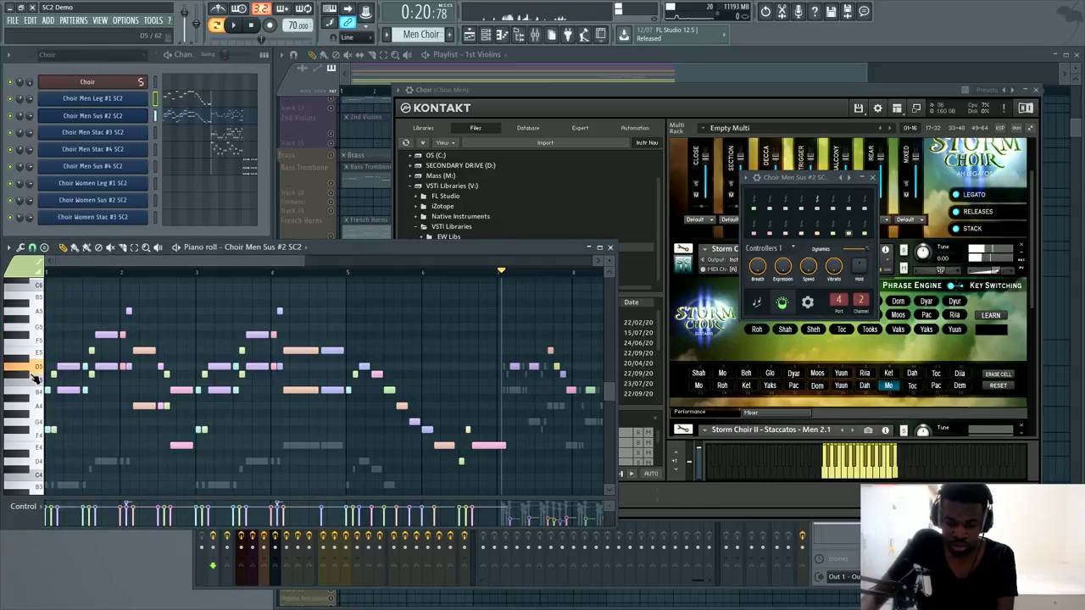
{"action": "left_click", "coordinate": [34, 373]}
{"action": "left_click", "coordinate": [34, 373]}
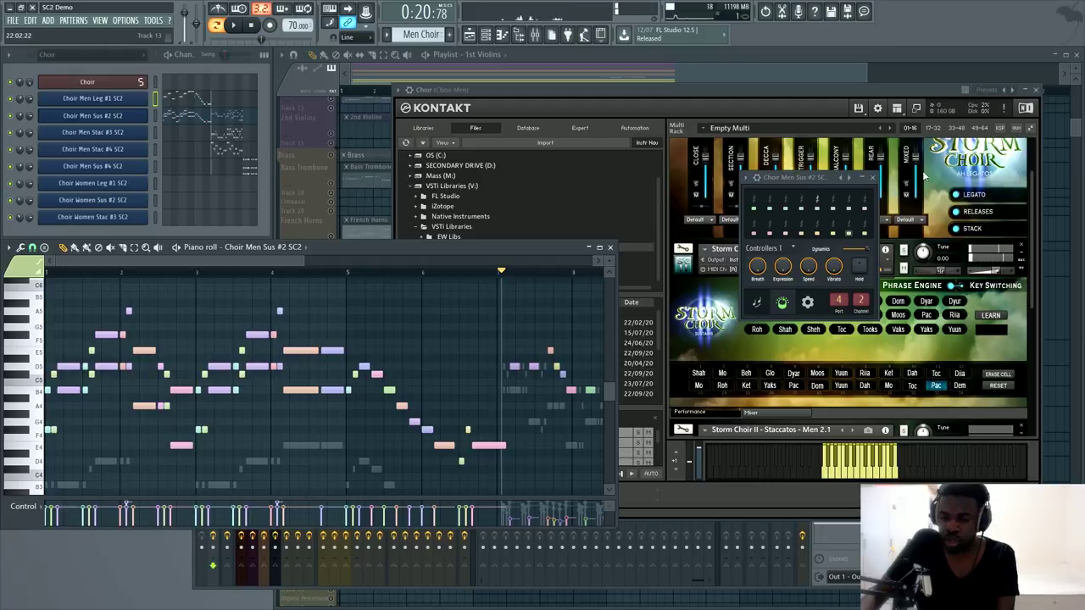
{"action": "left_click", "coordinate": [872, 177]}
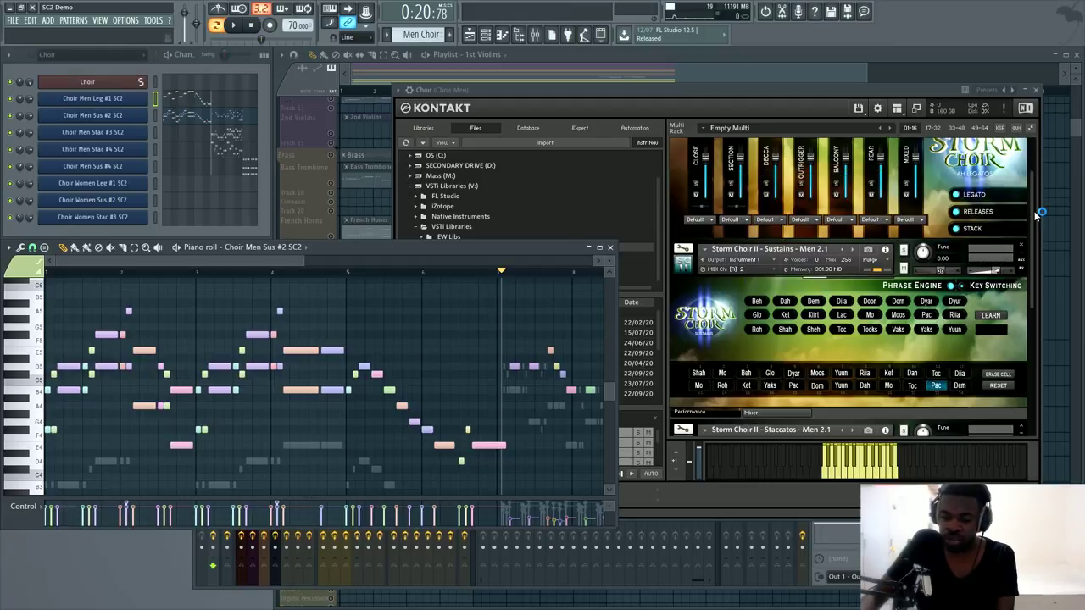
- Look over the Ah Legatos - Men mixer and the Sustains - Men 2.1 syllable sequence in the Kontakt rack
{"action": "left_click", "coordinate": [1034, 211]}
{"action": "scroll", "coordinate": [701, 211], "scroll_direction": "down", "scroll_amount": 3}
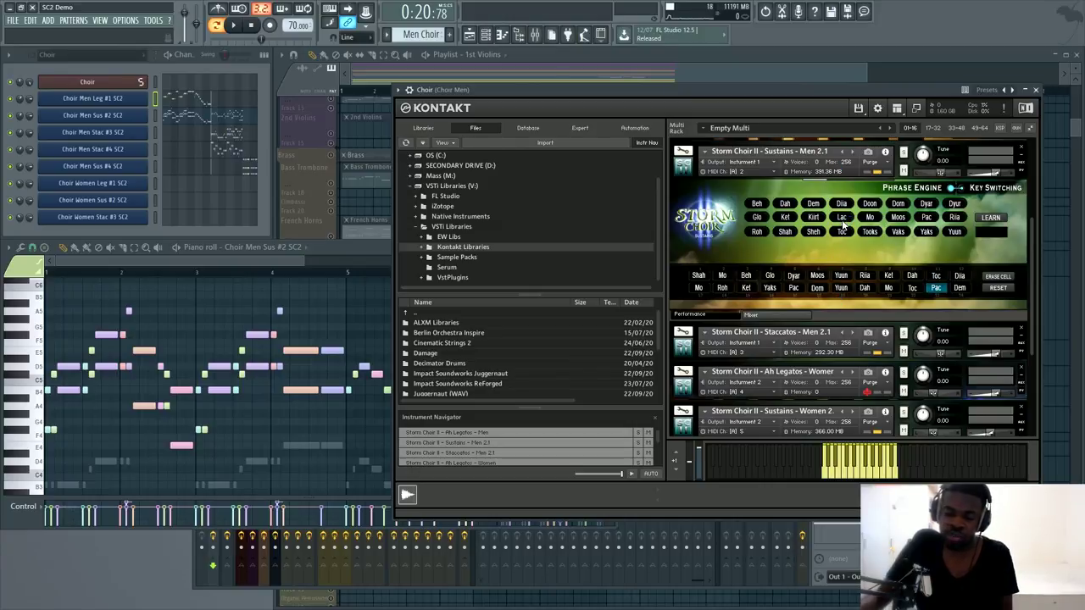
{"action": "scroll", "coordinate": [1021, 229], "scroll_direction": "up", "scroll_amount": 3}
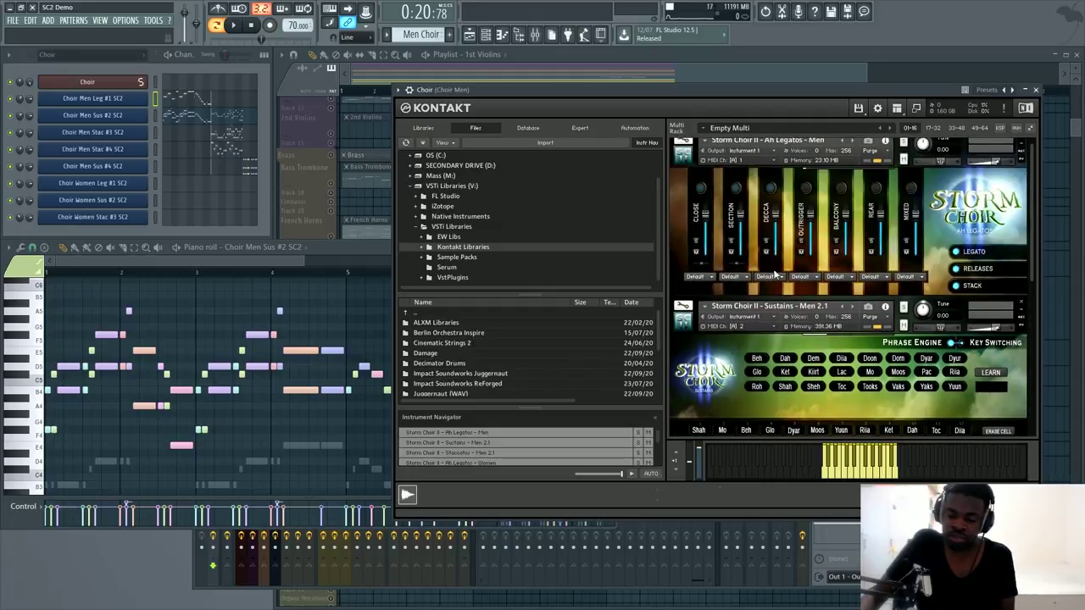
{"action": "left_click_drag", "start_coordinate": [1036, 177], "coordinate": [1035, 237]}
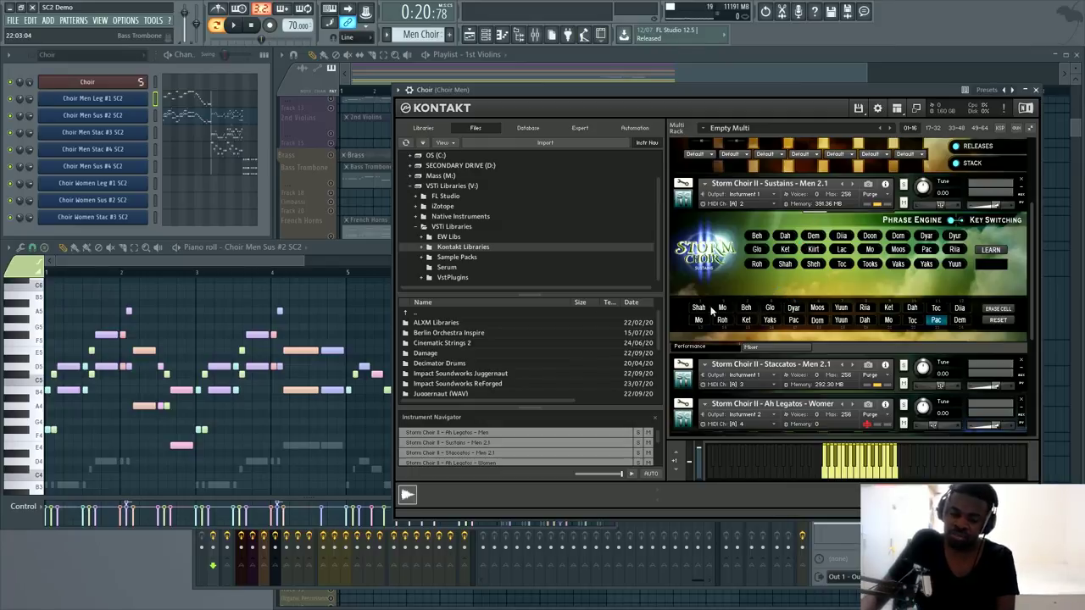
- Switch Storm Choir II - Sustains - Men 2.1 from Phrase Engine to Key Switching and select the instrument to view its keyswitches
{"action": "left_click", "coordinate": [283, 261]}
{"action": "scroll", "coordinate": [326, 381], "scroll_direction": "down", "scroll_amount": 3}
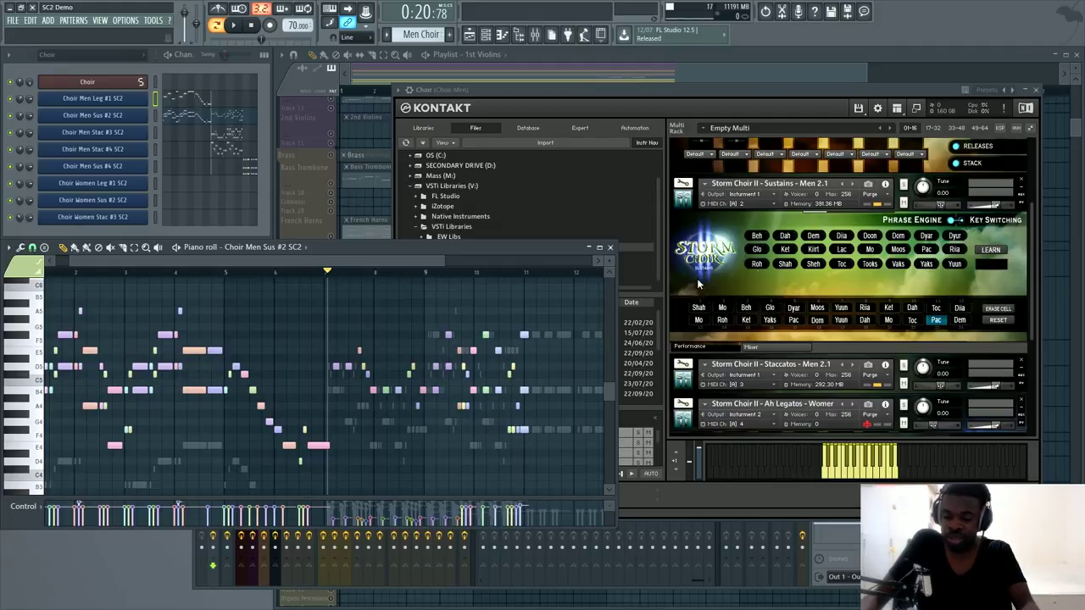
{"action": "left_click", "coordinate": [958, 225]}
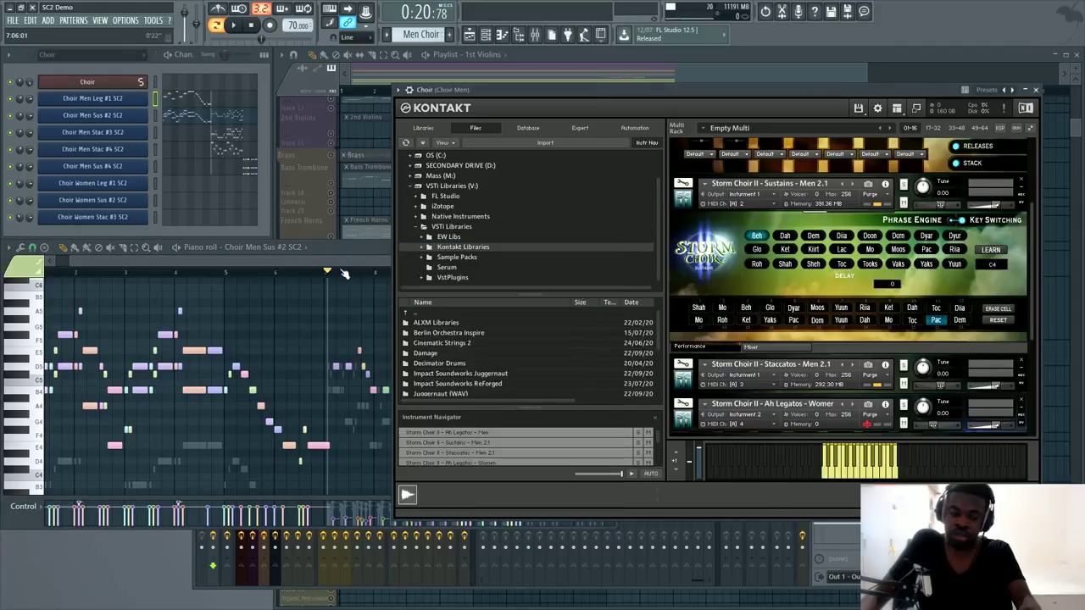
{"action": "key", "text": "F7"}
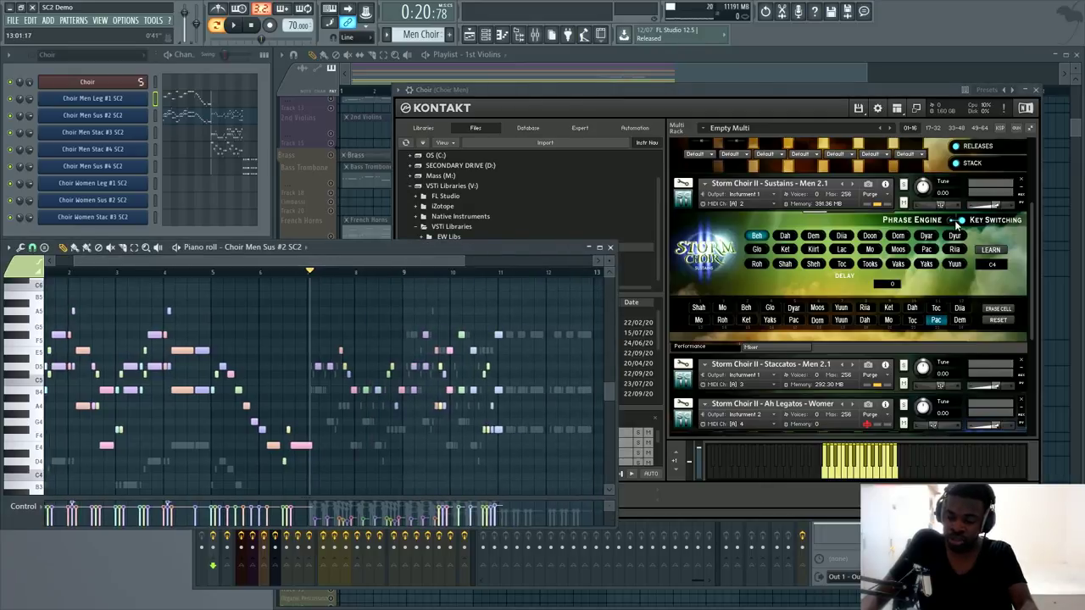
{"action": "left_click", "coordinate": [860, 212]}
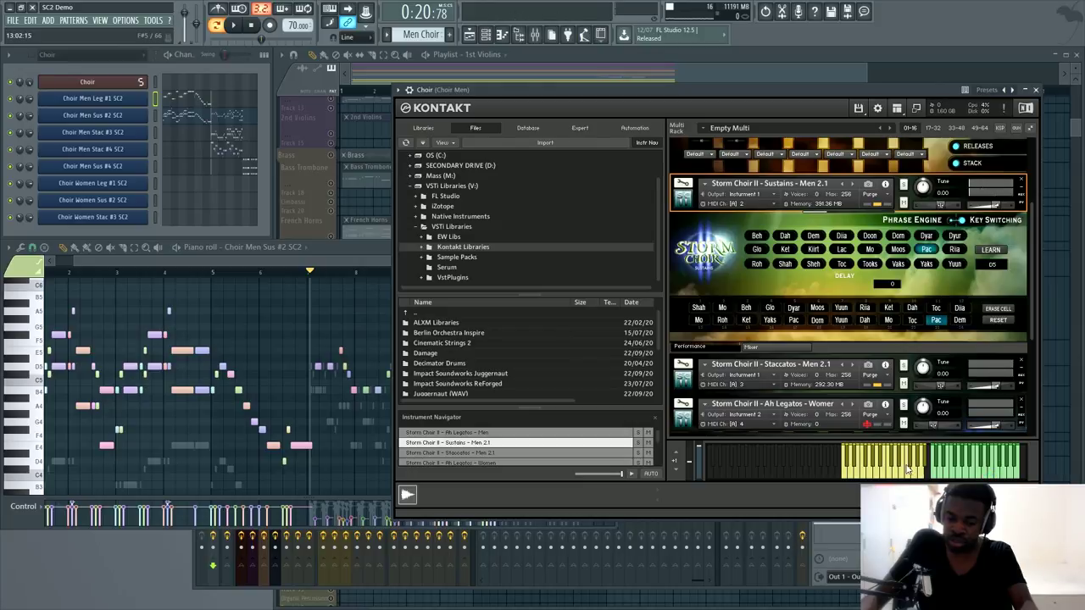
- Show the syllable names assigned to the piano roll note colors and choose color 9, Moos
{"action": "left_click", "coordinate": [289, 276]}
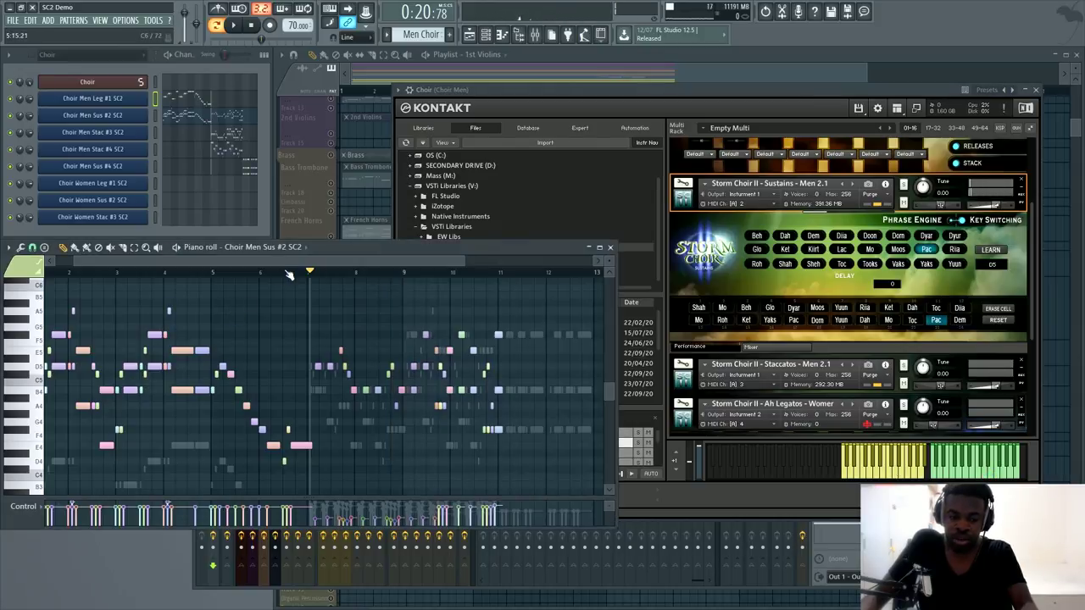
{"action": "scroll", "coordinate": [249, 265], "scroll_direction": "down", "scroll_amount": 3}
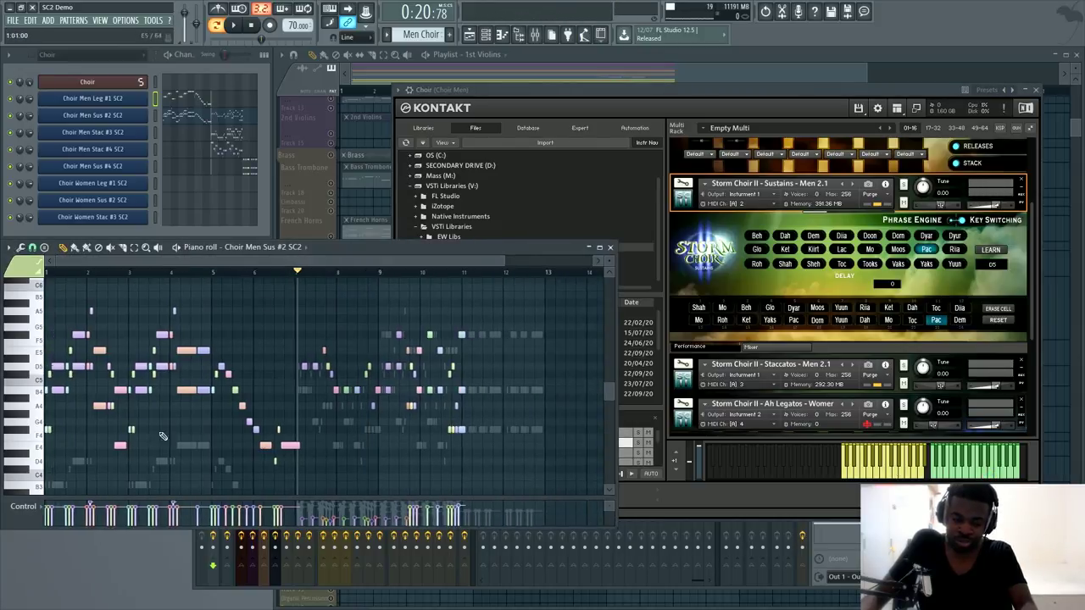
{"action": "left_click", "coordinate": [41, 265]}
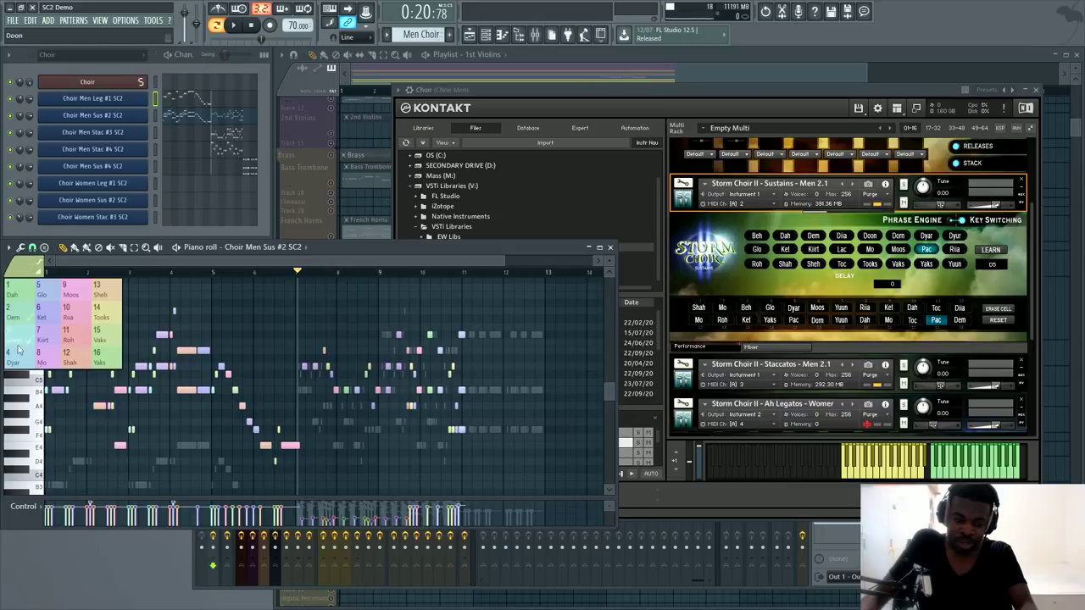
{"action": "left_click", "coordinate": [76, 292]}
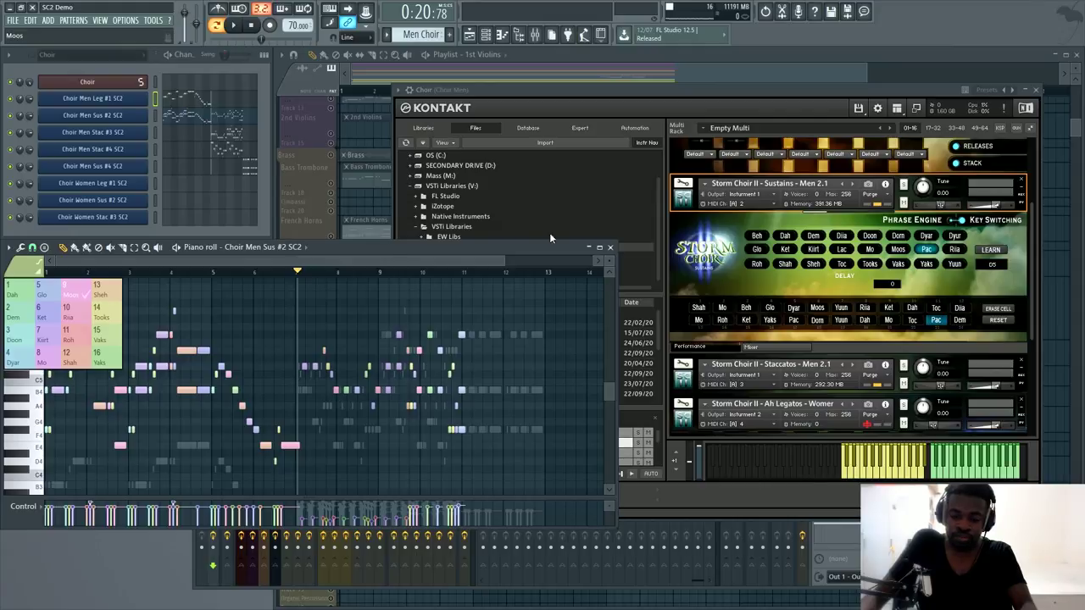
- Reopen the Choir Men Sus #2 SC2 piano roll and set the note color to 14, Tooks
{"action": "left_click", "coordinate": [183, 122]}
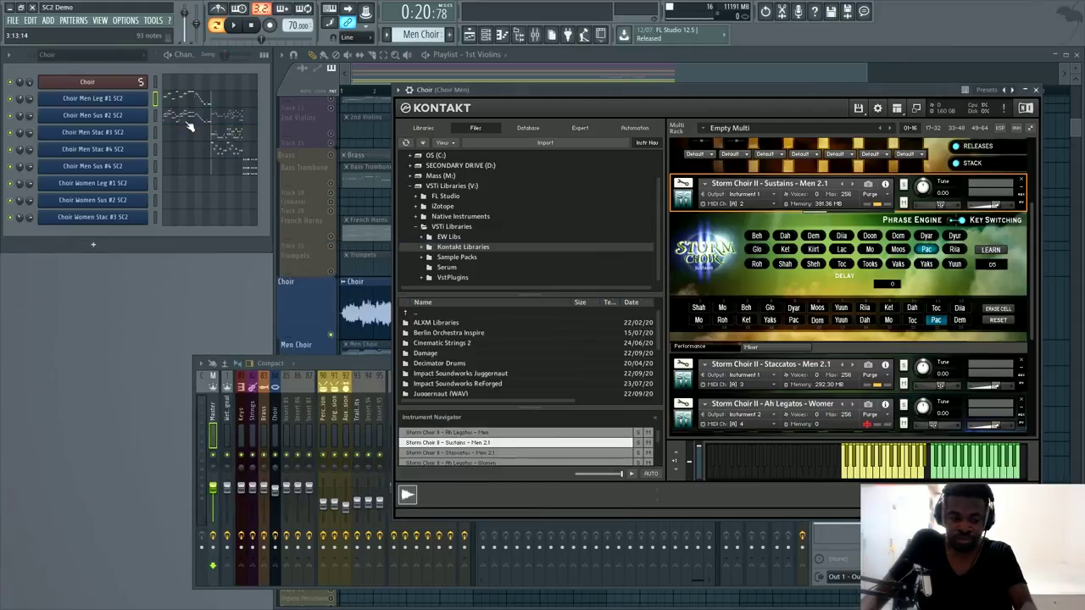
{"action": "left_click", "coordinate": [183, 122]}
{"action": "left_click", "coordinate": [24, 266]}
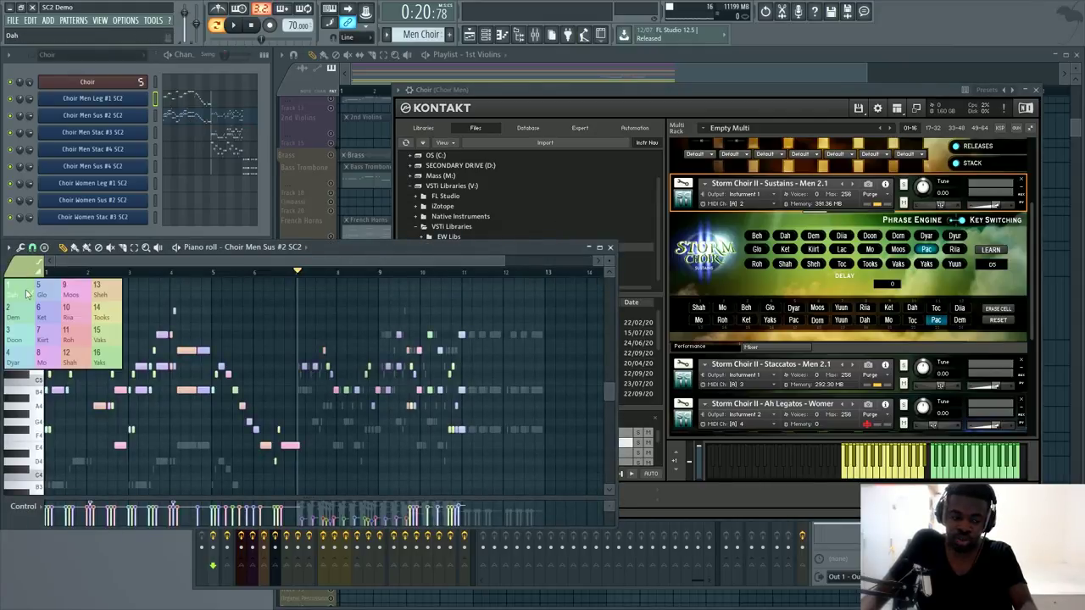
{"action": "left_click", "coordinate": [100, 314]}
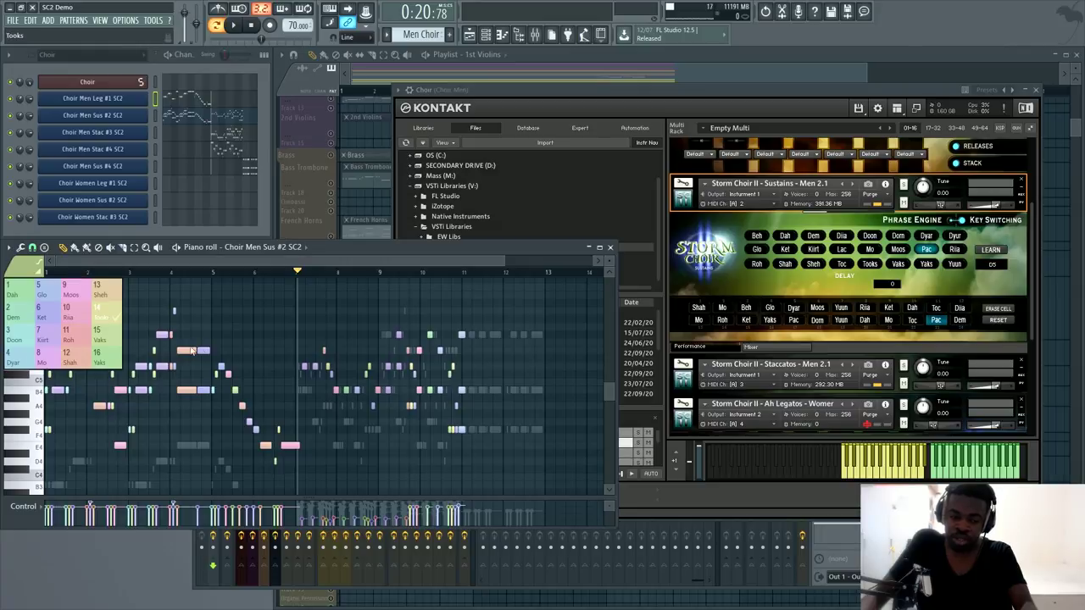
{"action": "left_click", "coordinate": [222, 314]}
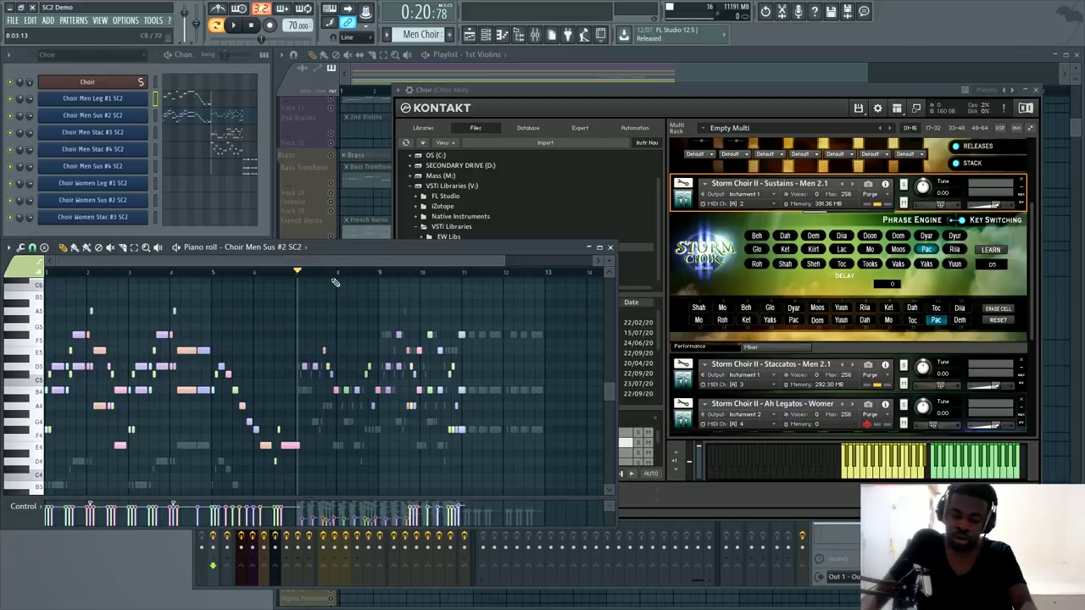
- Solo the Choir Men Sus #2 SC2 channel in the channel rack
{"action": "scroll", "coordinate": [335, 282], "scroll_direction": "up", "scroll_amount": 3}
{"action": "scroll", "coordinate": [254, 272], "scroll_direction": "down", "scroll_amount": 3}
{"action": "scroll", "coordinate": [259, 270], "scroll_direction": "down", "scroll_amount": 1}
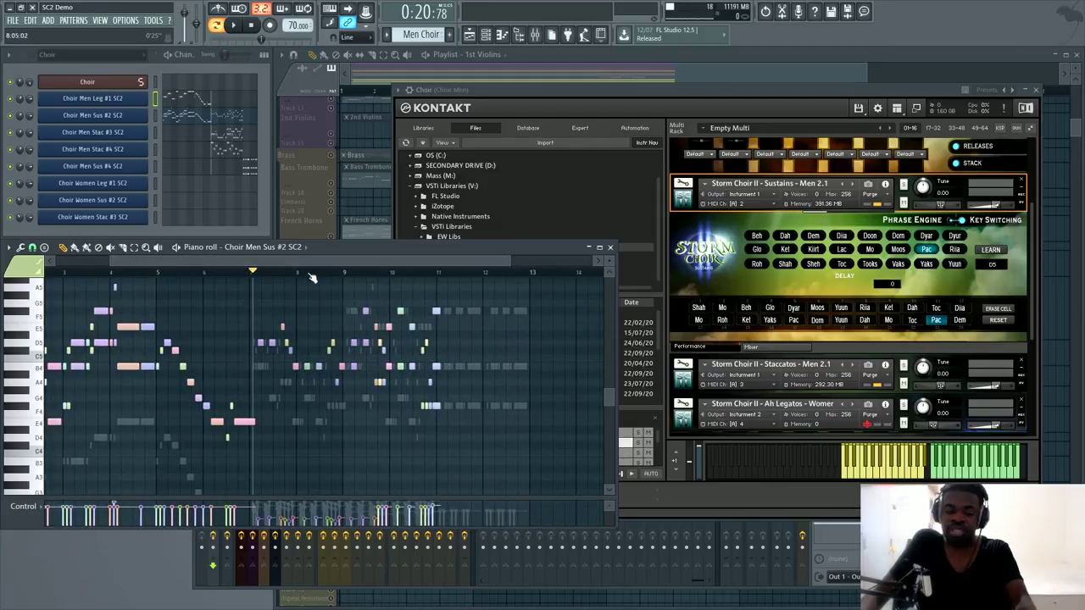
{"action": "scroll", "coordinate": [312, 280], "scroll_direction": "up", "scroll_amount": 1}
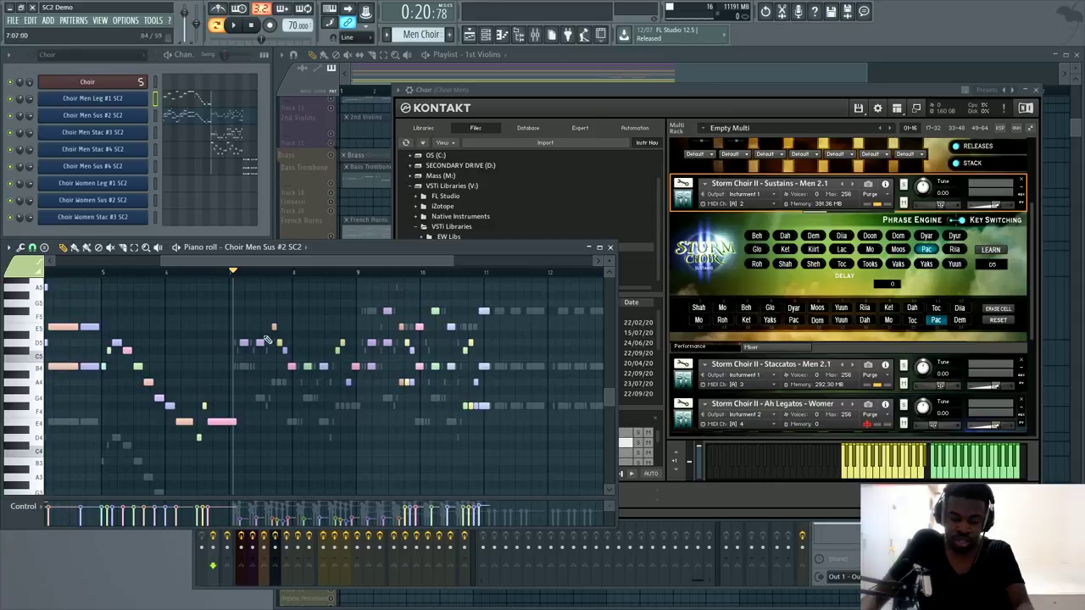
{"action": "left_click", "coordinate": [180, 230]}
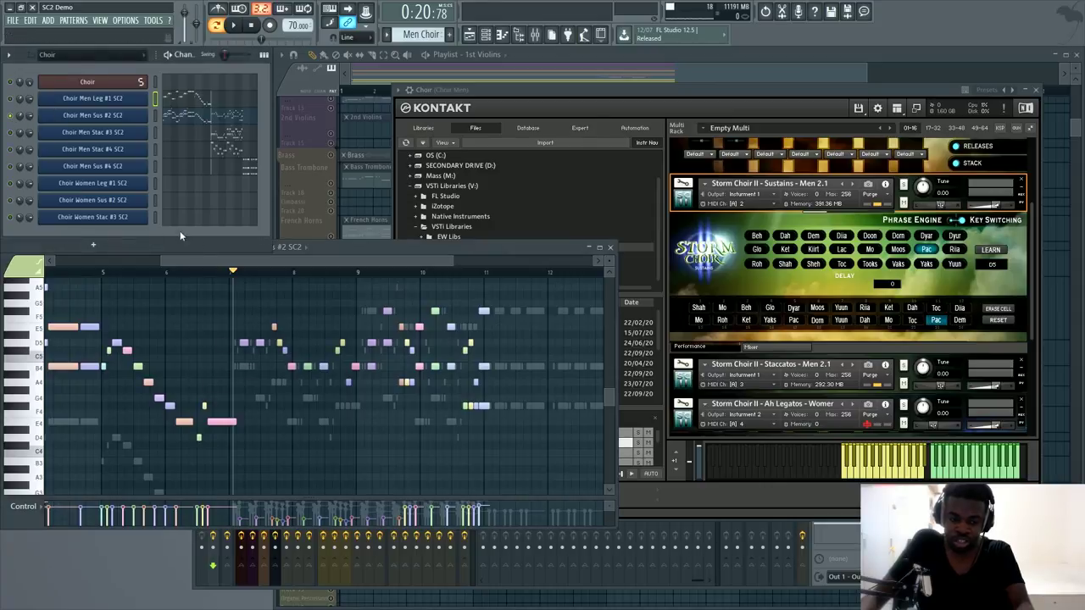
- Audition the men's choir pattern from bar 7 and show the Choir Men Stac #3 SC2 part in the piano roll
{"action": "scroll", "coordinate": [243, 279], "scroll_direction": "up", "scroll_amount": 2}
{"action": "left_click_drag", "start_coordinate": [281, 263], "coordinate": [292, 265]}
{"action": "key", "text": "space"}
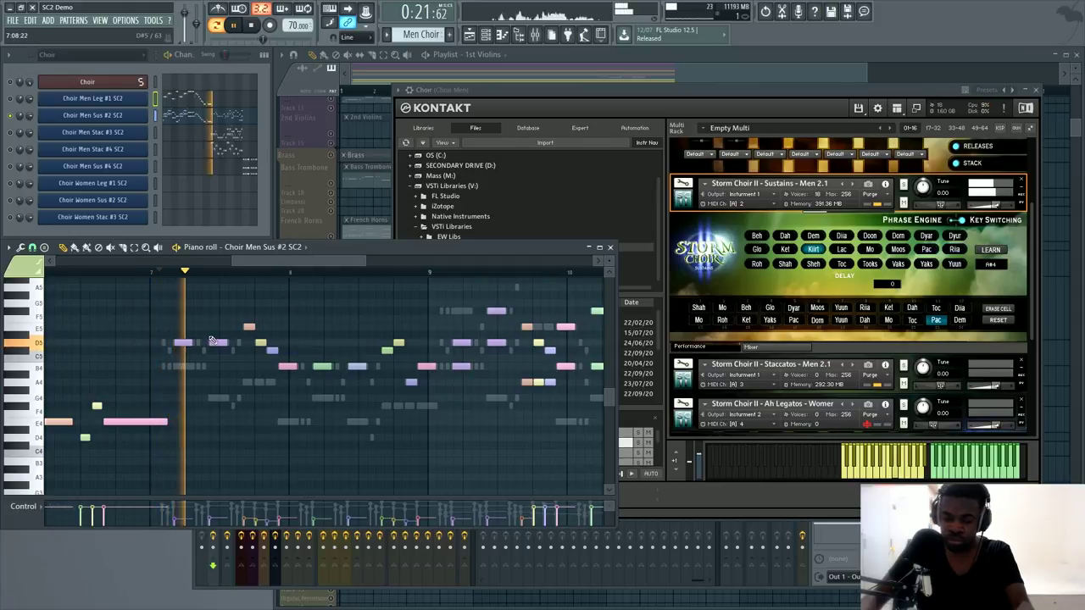
{"action": "key", "text": "space"}
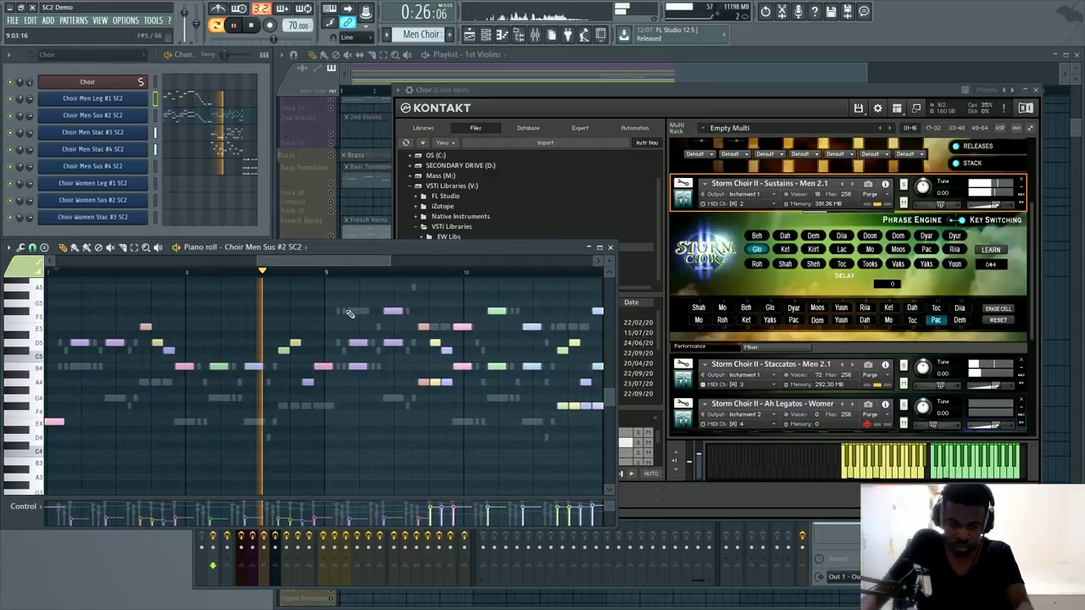
{"action": "key", "text": "Down"}
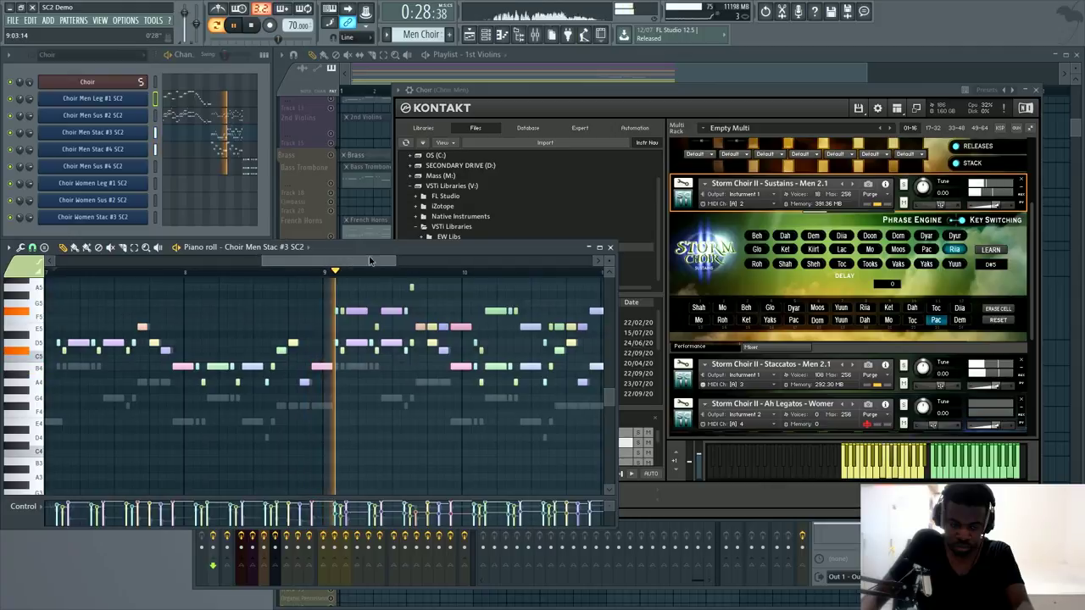
{"action": "key", "text": "space"}
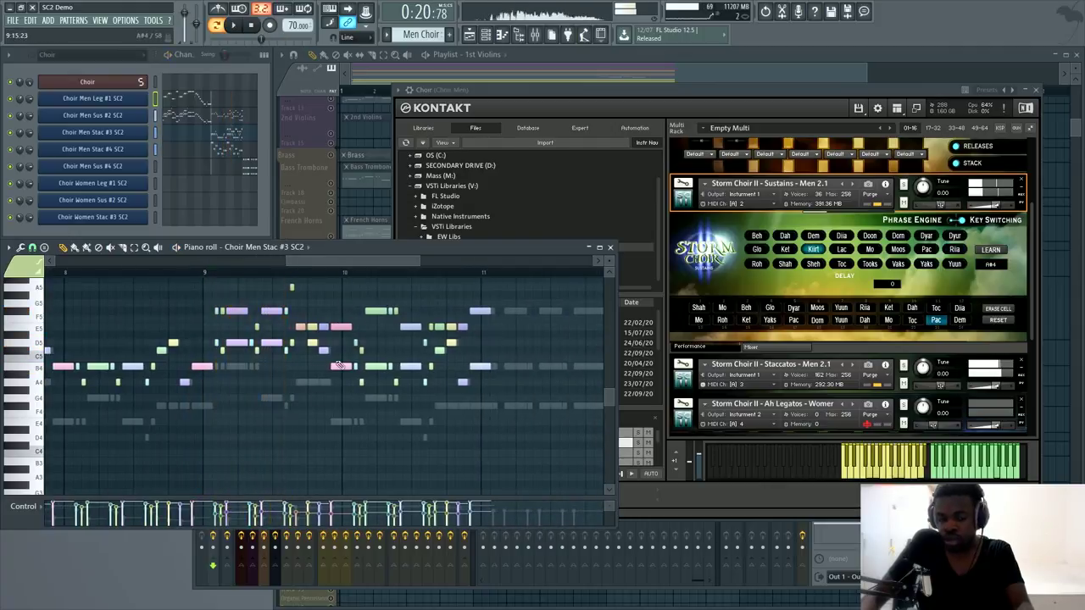
- Examine the color-coded notes of the Choir Men Stac #3 SC2 part from bar 7 to bar 11
{"action": "scroll", "coordinate": [296, 289], "scroll_direction": "down", "scroll_amount": 3}
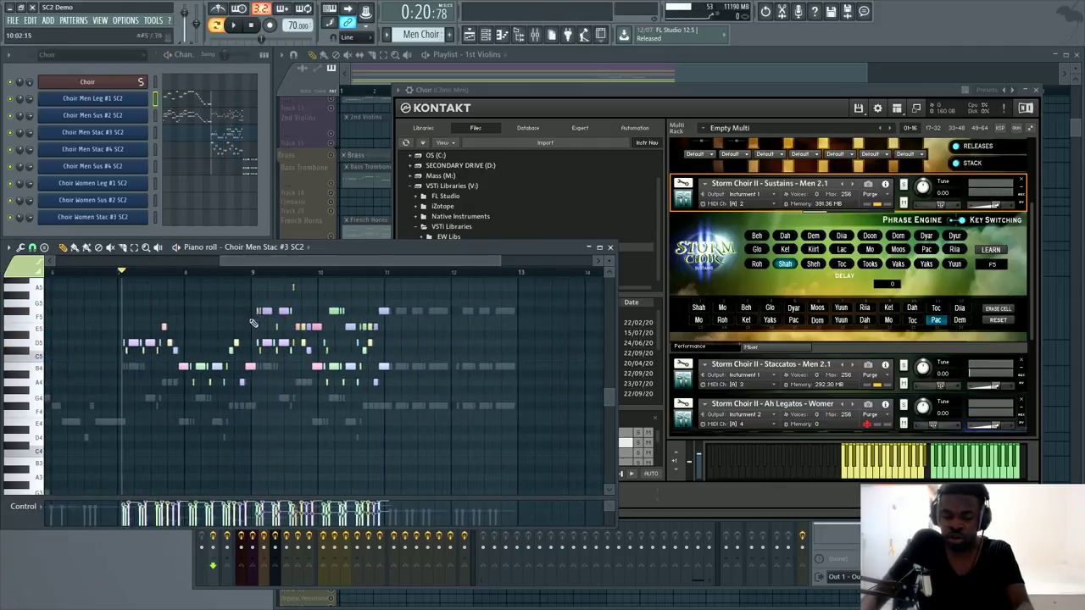
{"action": "scroll", "coordinate": [397, 320], "scroll_direction": "up", "scroll_amount": 1}
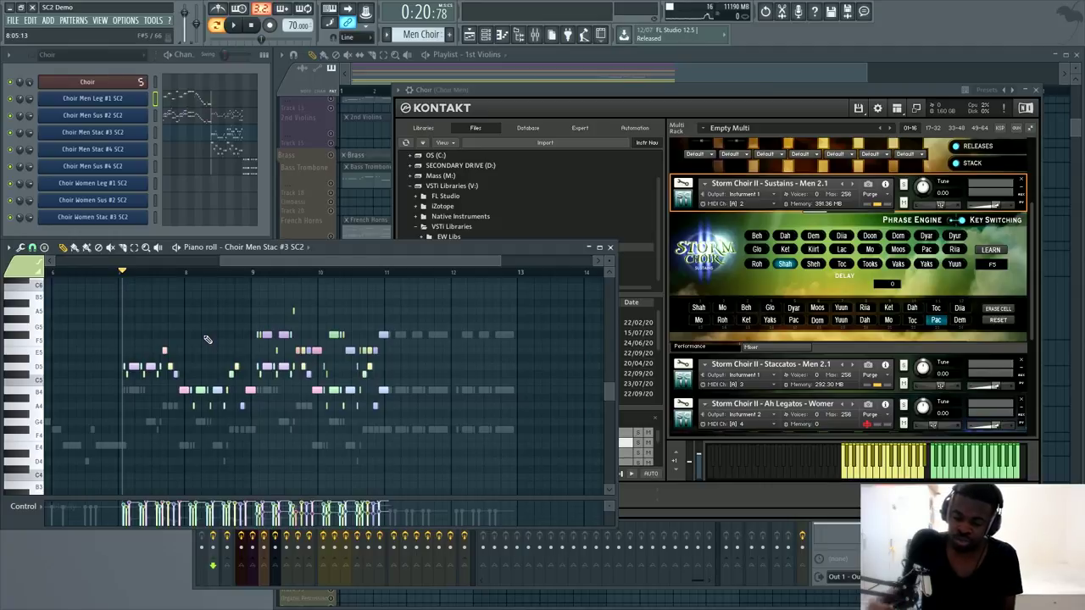
{"action": "scroll", "coordinate": [208, 327], "scroll_direction": "up", "scroll_amount": 3}
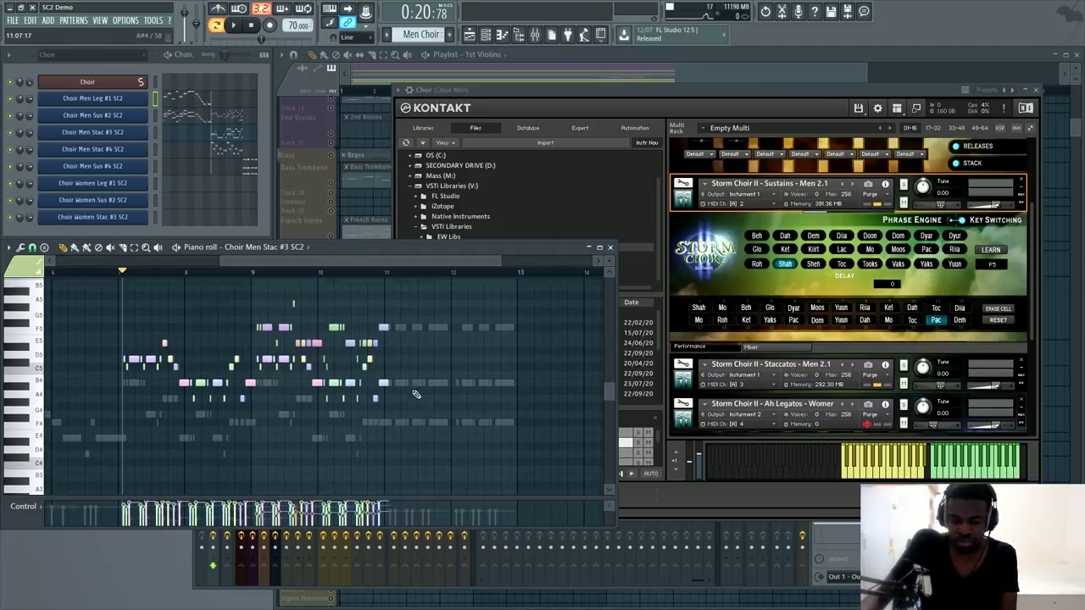
{"action": "scroll", "coordinate": [144, 280], "scroll_direction": "up", "scroll_amount": 2}
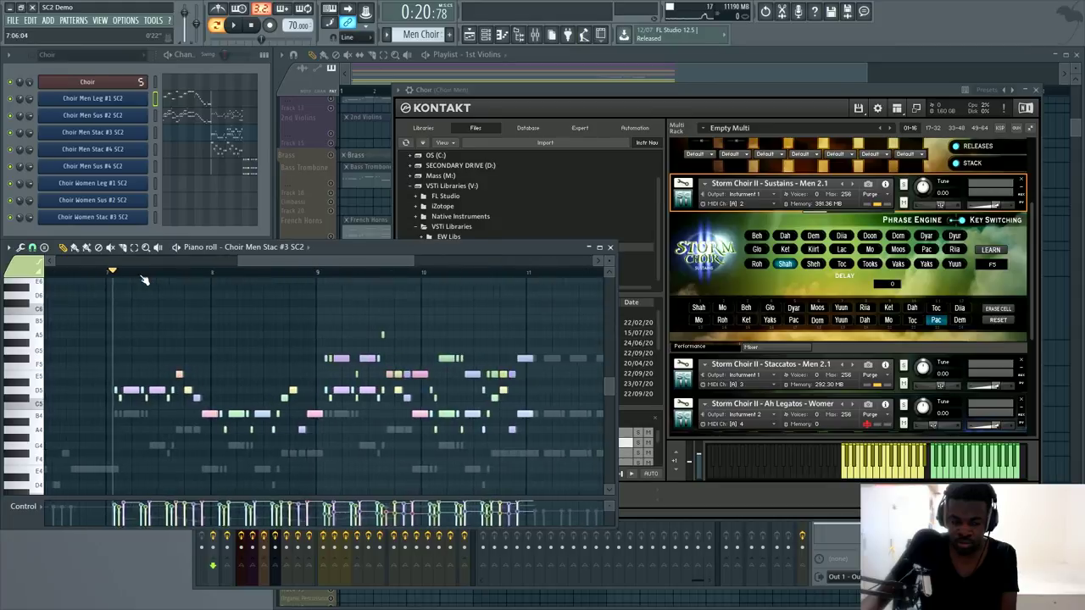
{"action": "scroll", "coordinate": [144, 280], "scroll_direction": "down", "scroll_amount": 1}
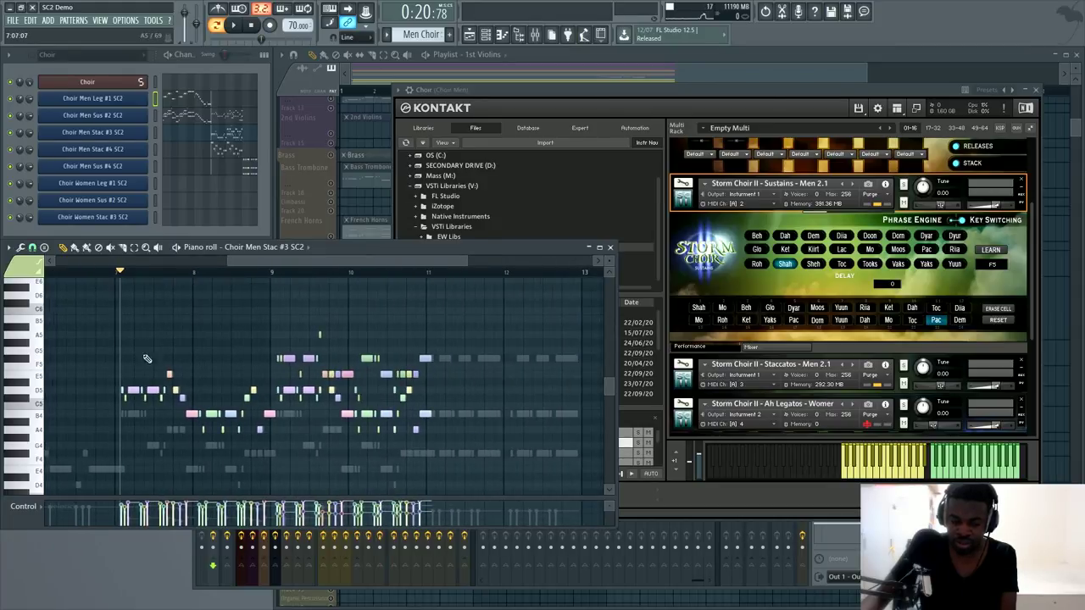
{"action": "scroll", "coordinate": [140, 380], "scroll_direction": "up", "scroll_amount": 3}
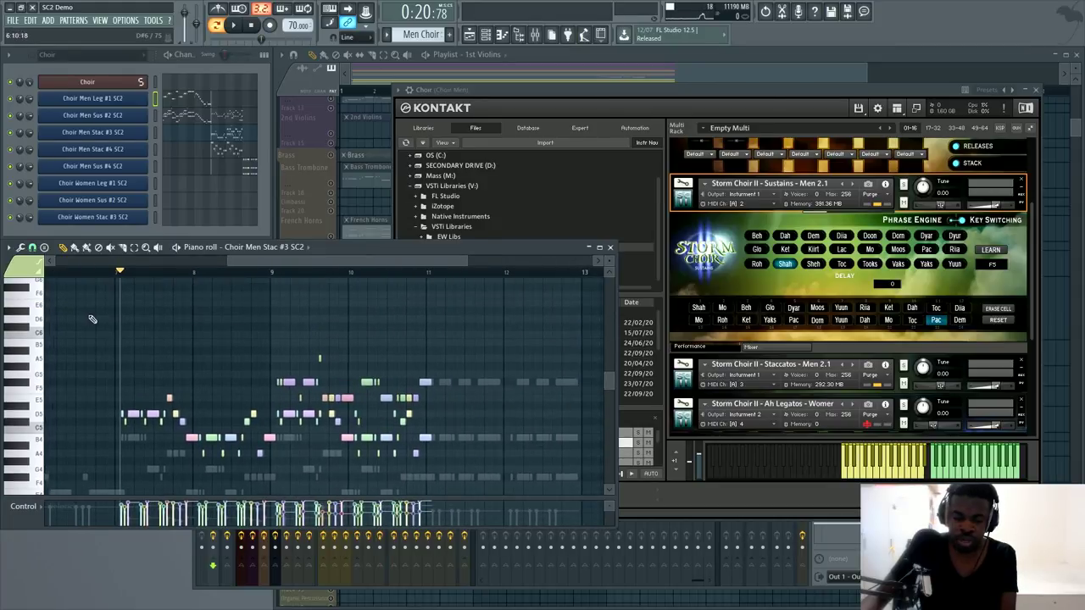
{"action": "scroll", "coordinate": [242, 363], "scroll_direction": "down", "scroll_amount": 10}
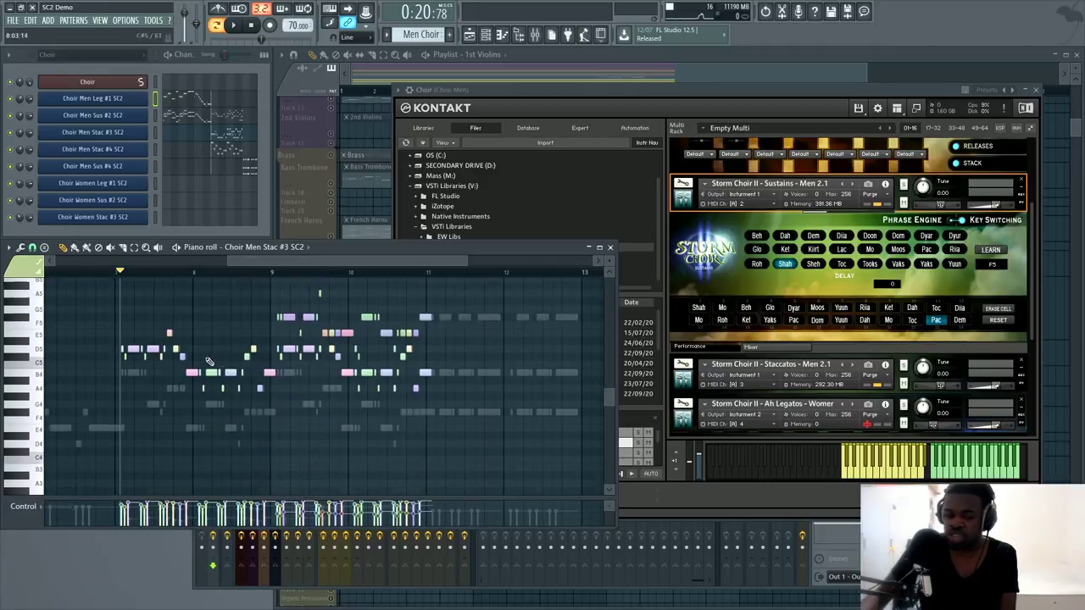
- Switch the piano roll to the Choir Men Sus #2 SC2 part and review its color-coded notes
{"action": "double_click", "coordinate": [162, 371]}
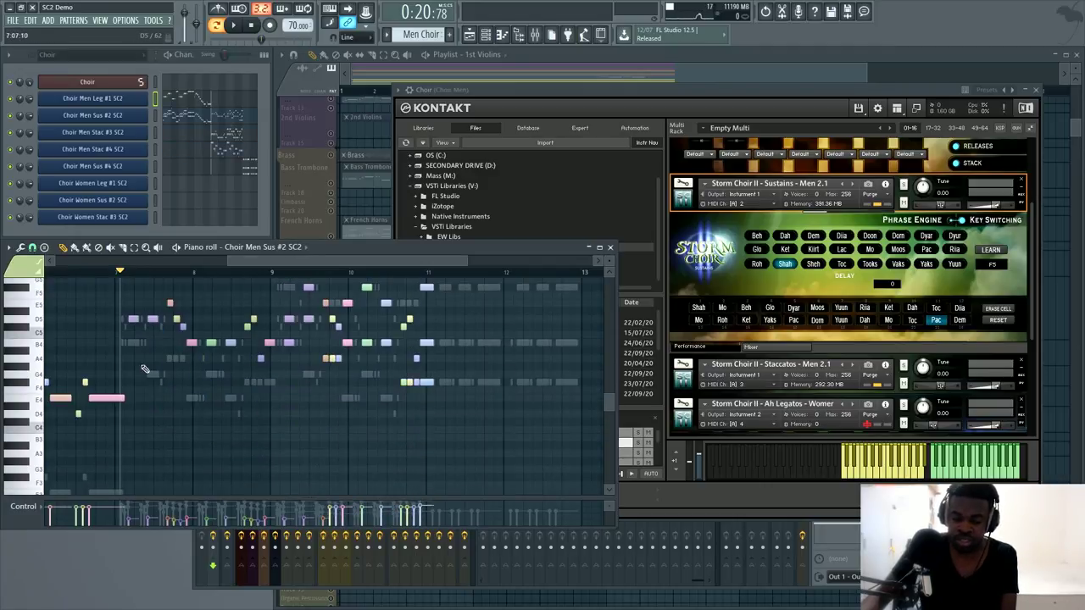
{"action": "double_click", "coordinate": [145, 370]}
{"action": "scroll", "coordinate": [463, 409], "scroll_direction": "down", "scroll_amount": 4}
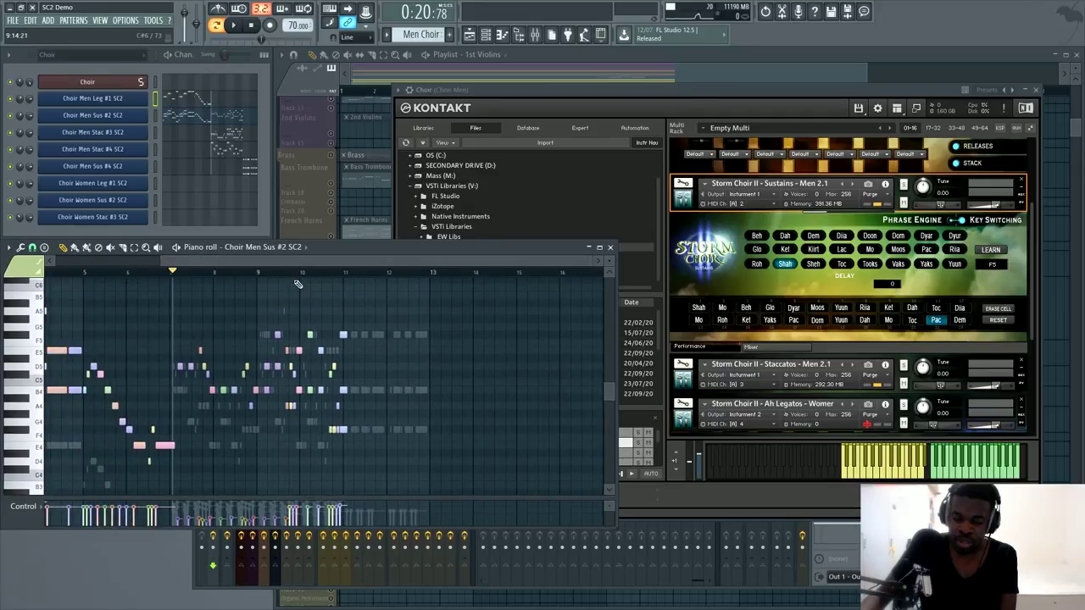
{"action": "scroll", "coordinate": [562, 380], "scroll_direction": "up", "scroll_amount": 2}
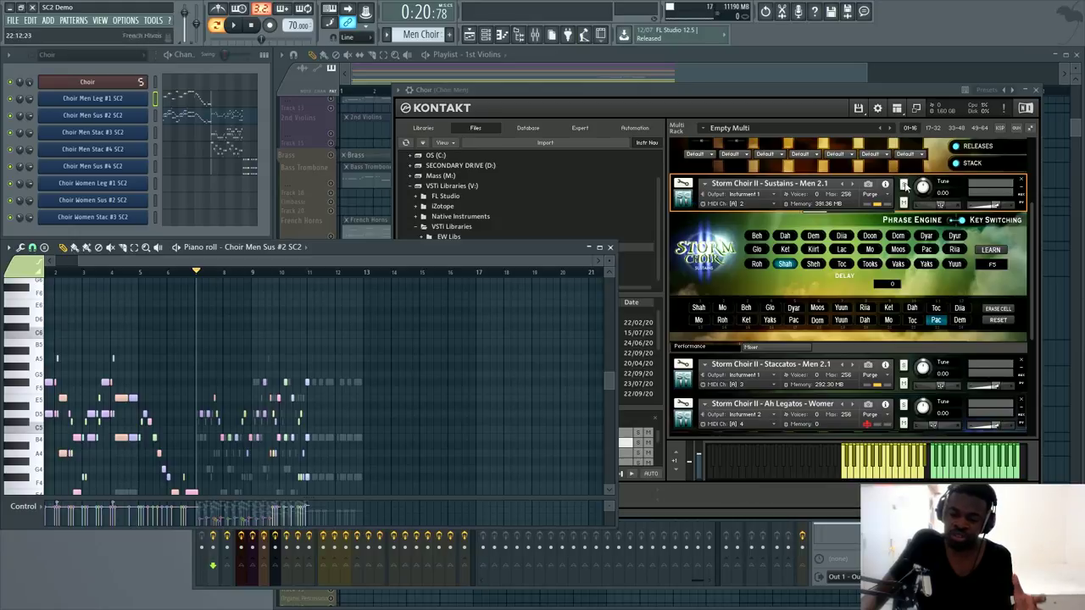
- Collapse and re-expand the Storm Choir II - Sustains - Men 2.1 interface while reviewing the Choir Men Sus #2 SC2 notes
{"action": "left_click", "coordinate": [690, 207]}
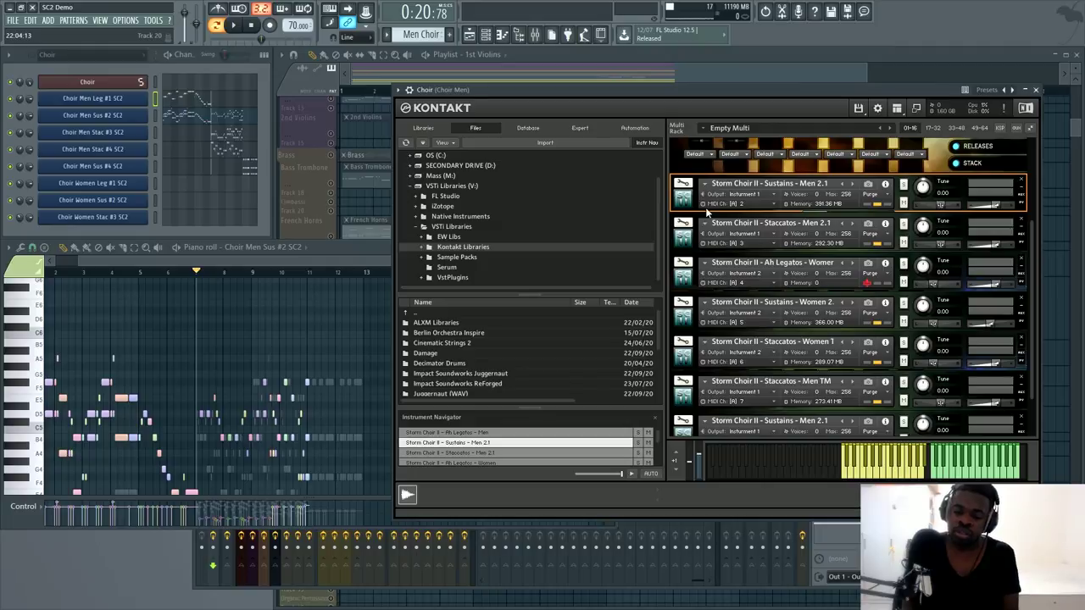
{"action": "left_click", "coordinate": [227, 377]}
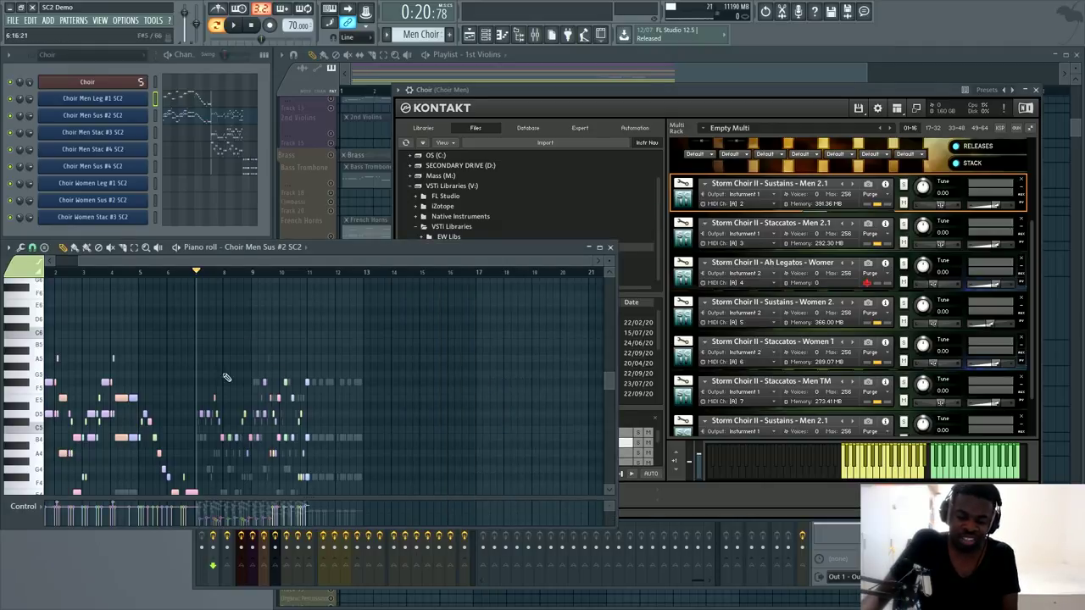
{"action": "scroll", "coordinate": [214, 282], "scroll_direction": "up", "scroll_amount": 2}
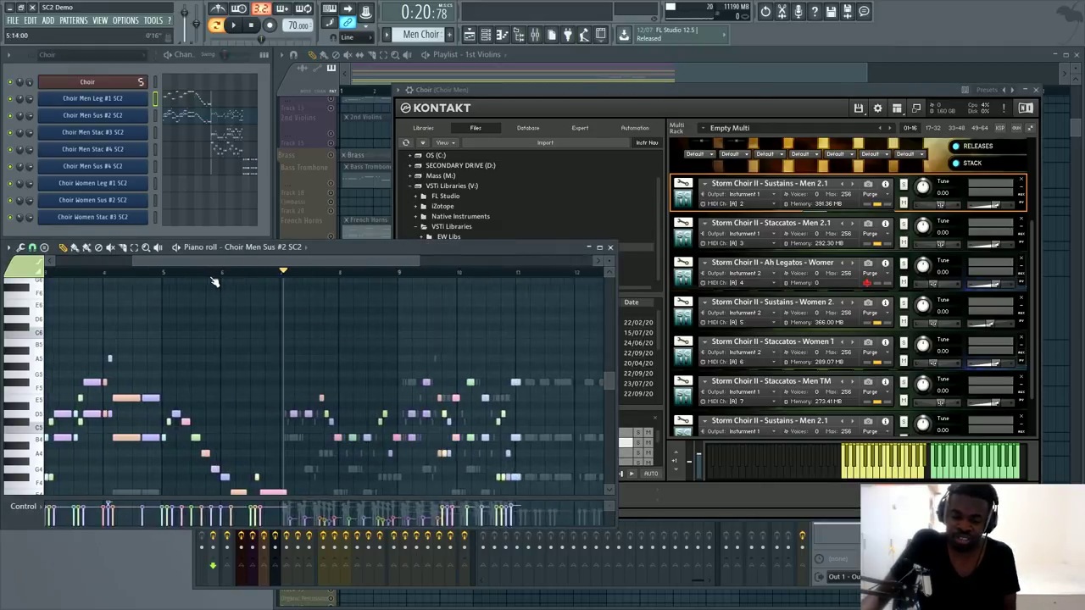
{"action": "scroll", "coordinate": [214, 281], "scroll_direction": "down", "scroll_amount": 3}
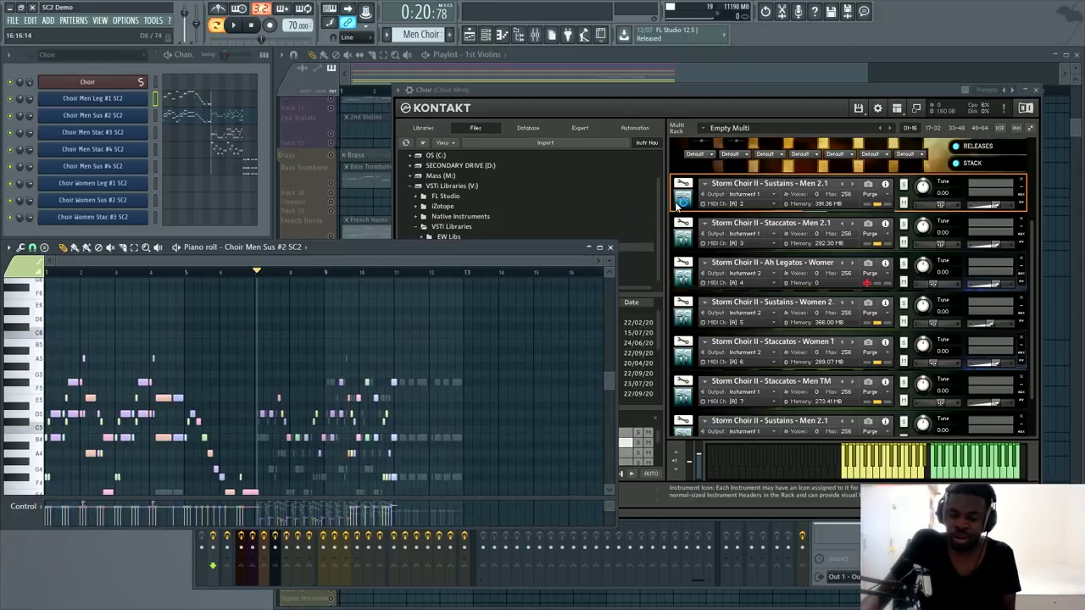
{"action": "left_click", "coordinate": [680, 197]}
{"action": "scroll", "coordinate": [256, 303], "scroll_direction": "down", "scroll_amount": 3}
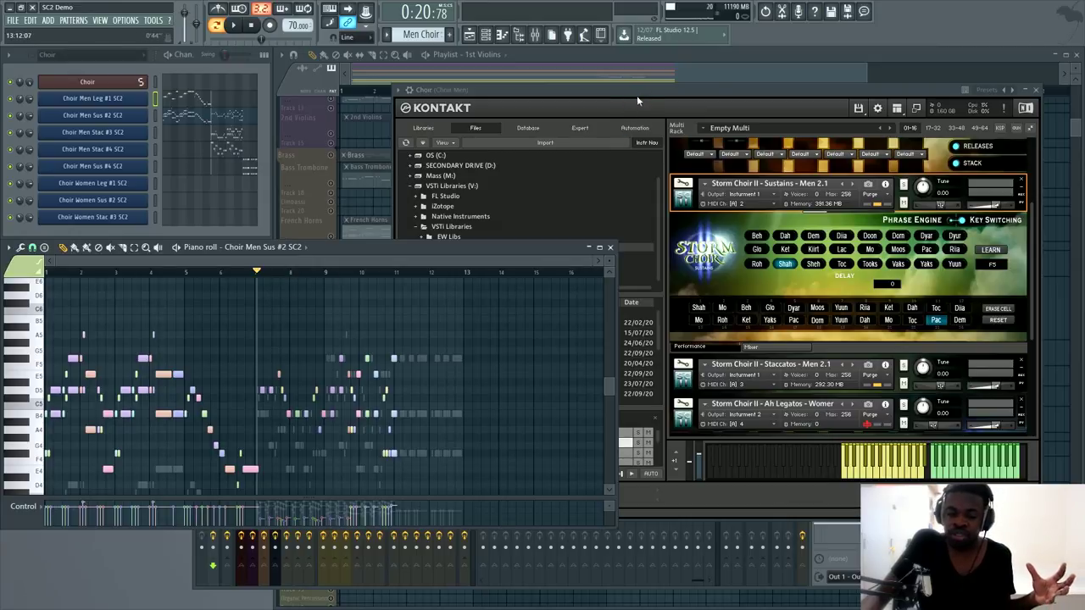
- Collapse the Storm Choir II - Ah Legatos - Men interface, leave Sustains - Men 2.1 expanded, and close the Kontakt window
{"action": "left_click_drag", "start_coordinate": [636, 95], "coordinate": [596, 114]}
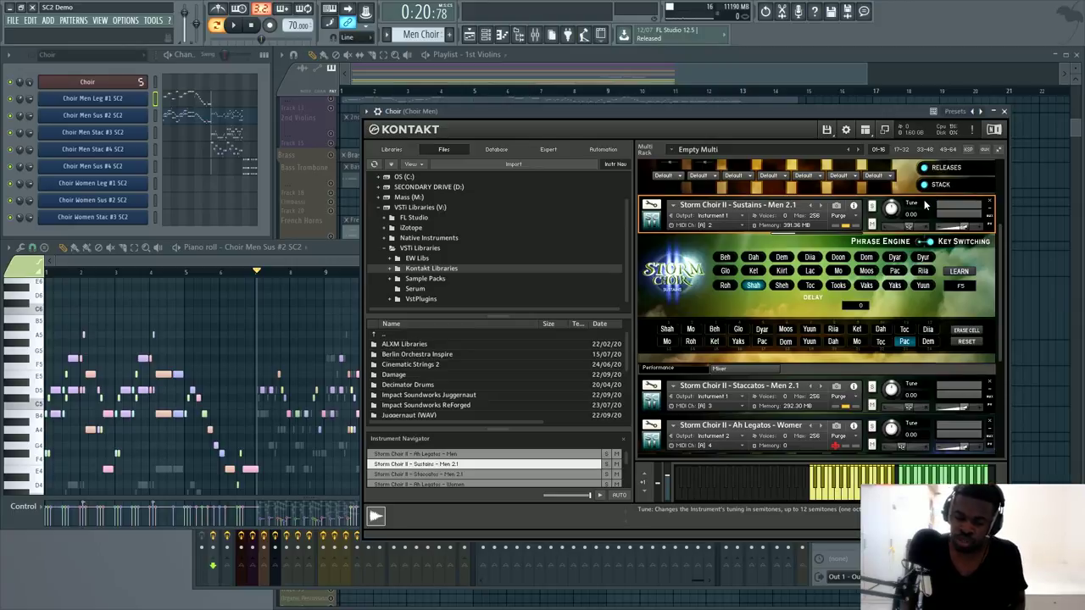
{"action": "left_click", "coordinate": [651, 213]}
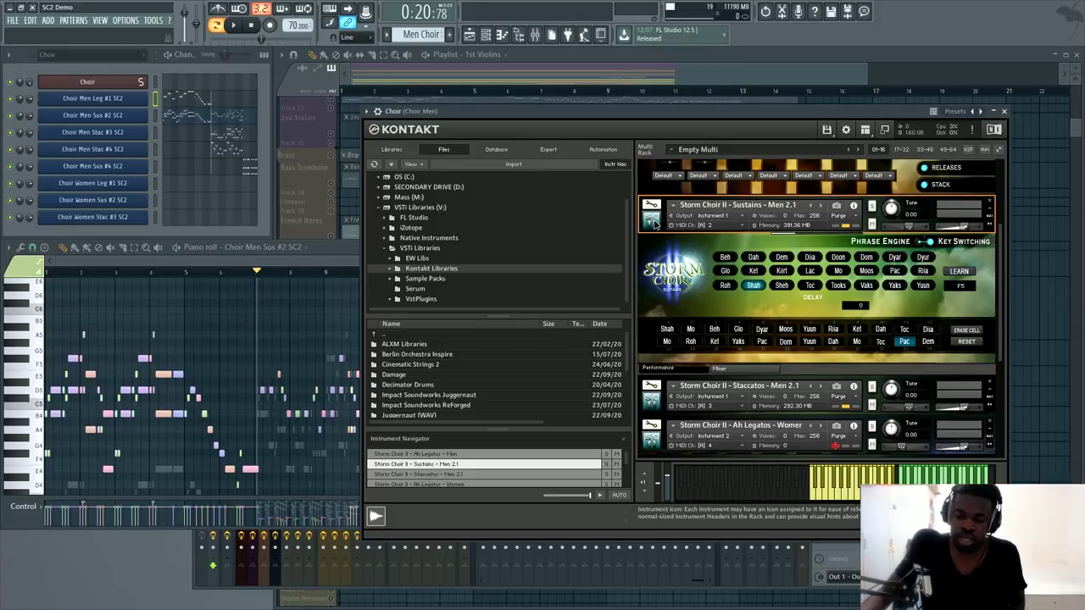
{"action": "scroll", "coordinate": [847, 297], "scroll_direction": "up", "scroll_amount": 3}
{"action": "scroll", "coordinate": [670, 212], "scroll_direction": "up", "scroll_amount": 2}
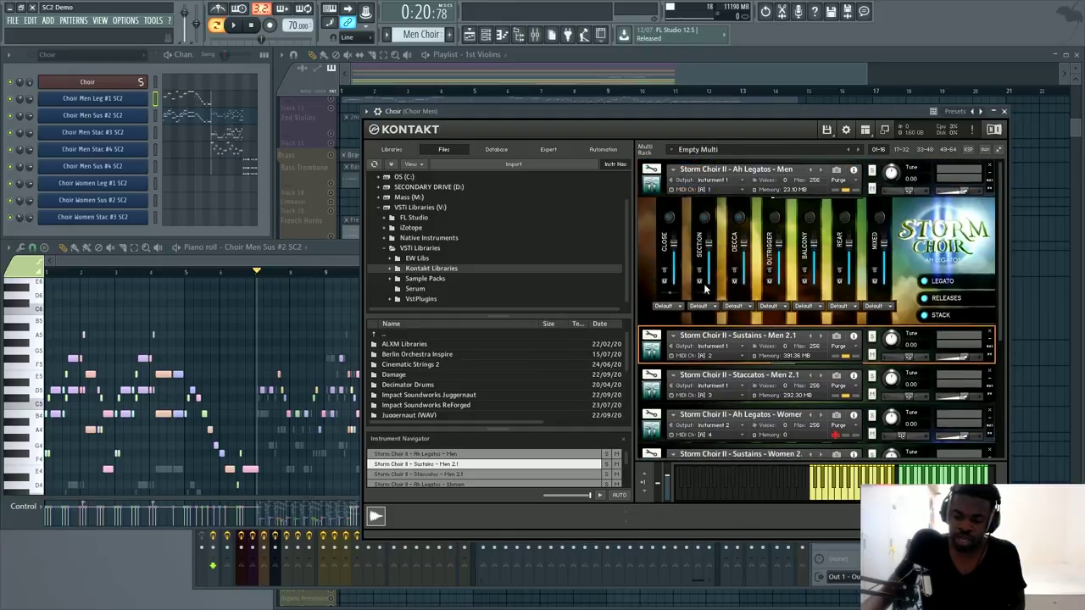
{"action": "left_click", "coordinate": [650, 180]}
{"action": "left_click", "coordinate": [650, 225]}
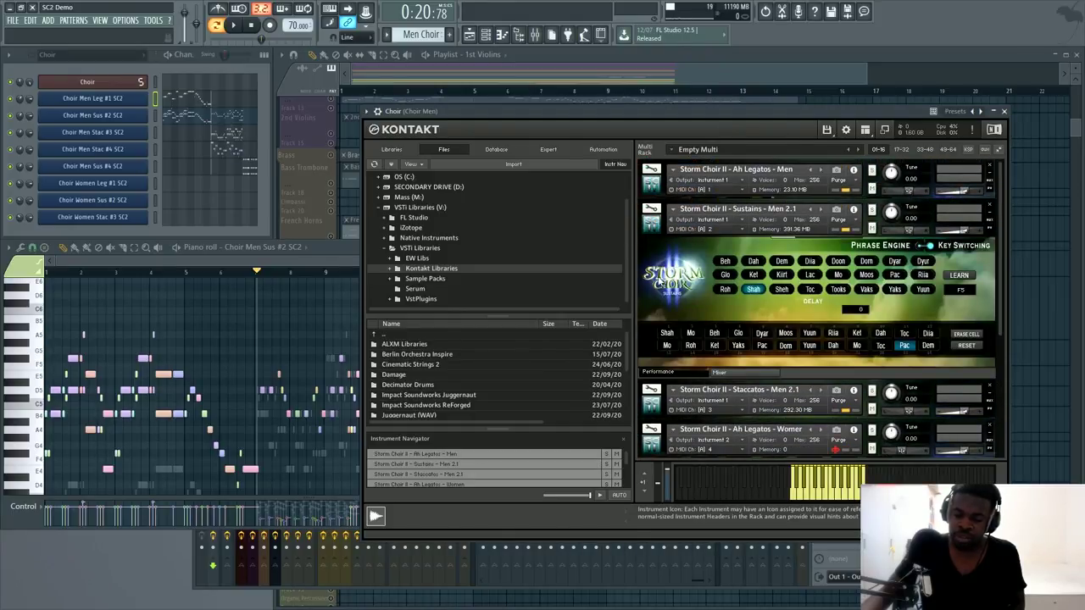
{"action": "scroll", "coordinate": [848, 271], "scroll_direction": "down", "scroll_amount": 1}
{"action": "scroll", "coordinate": [890, 246], "scroll_direction": "up", "scroll_amount": 1}
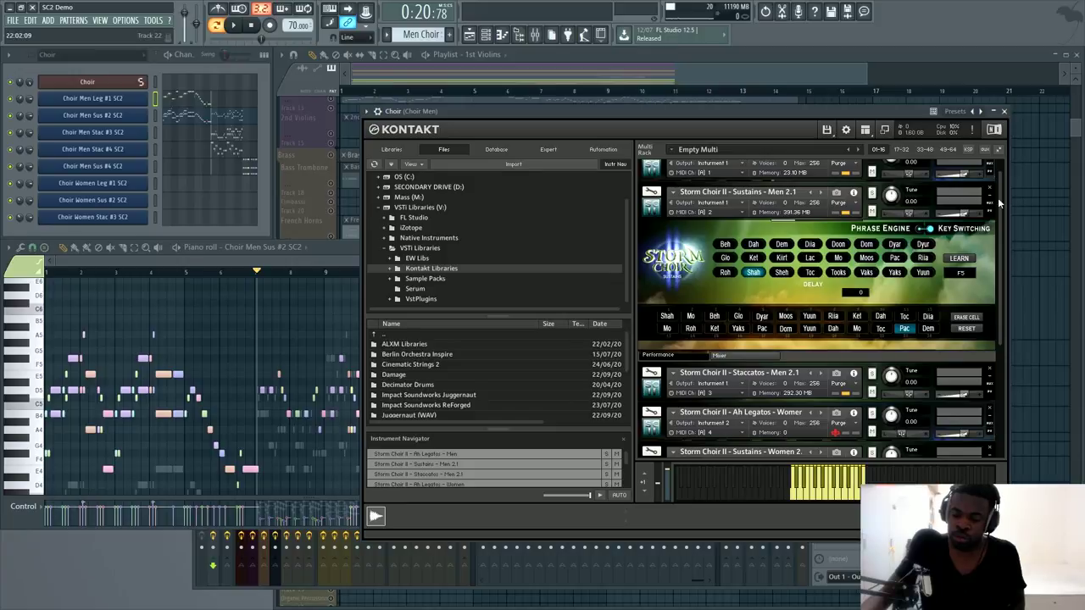
{"action": "left_click", "coordinate": [1004, 111]}
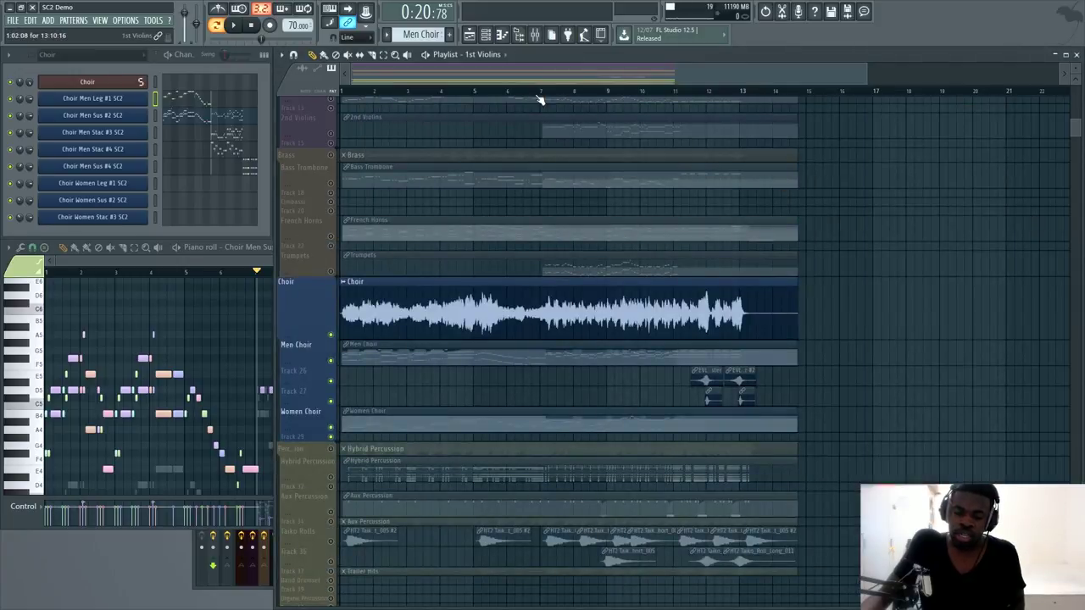
- Play the soloed choir tracks in the playlist from about the middle of bar 9
{"action": "scroll", "coordinate": [539, 93], "scroll_direction": "up", "scroll_amount": 3}
{"action": "scroll", "coordinate": [541, 91], "scroll_direction": "down", "scroll_amount": 3}
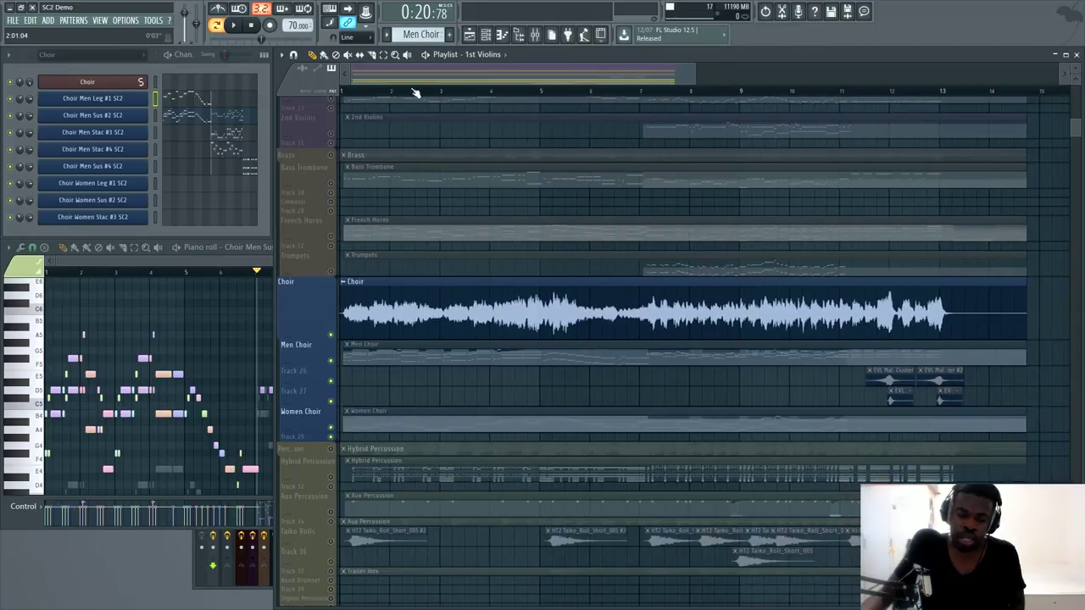
{"action": "left_click", "coordinate": [765, 91]}
{"action": "key", "text": "space"}
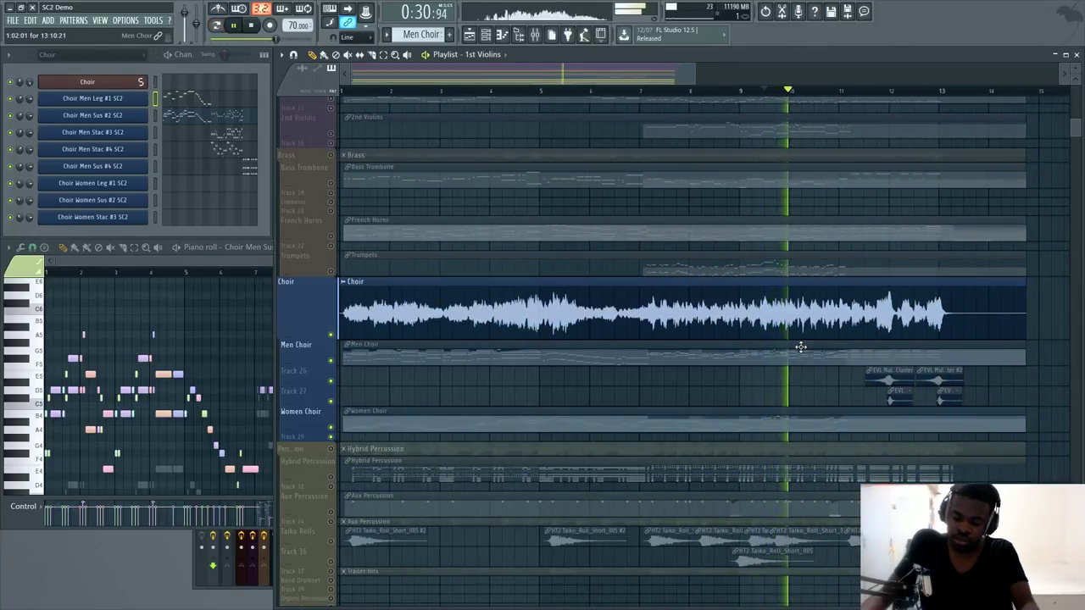
{"action": "key", "text": "space"}
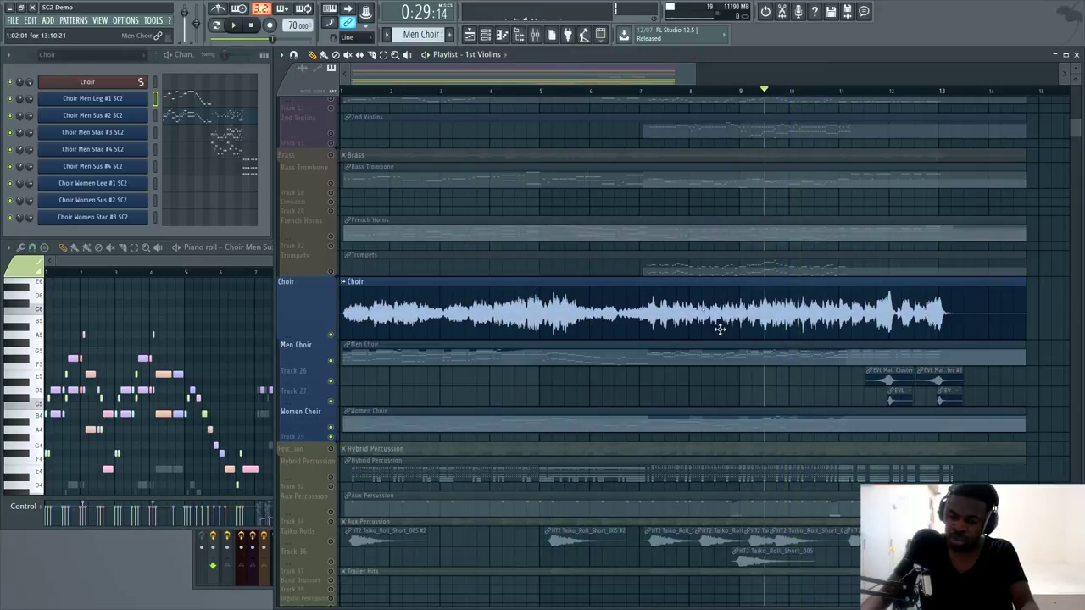
- Show the mixer behind the playlist and replay the choir passage from the same position in bar 9
{"action": "key", "text": "F9"}
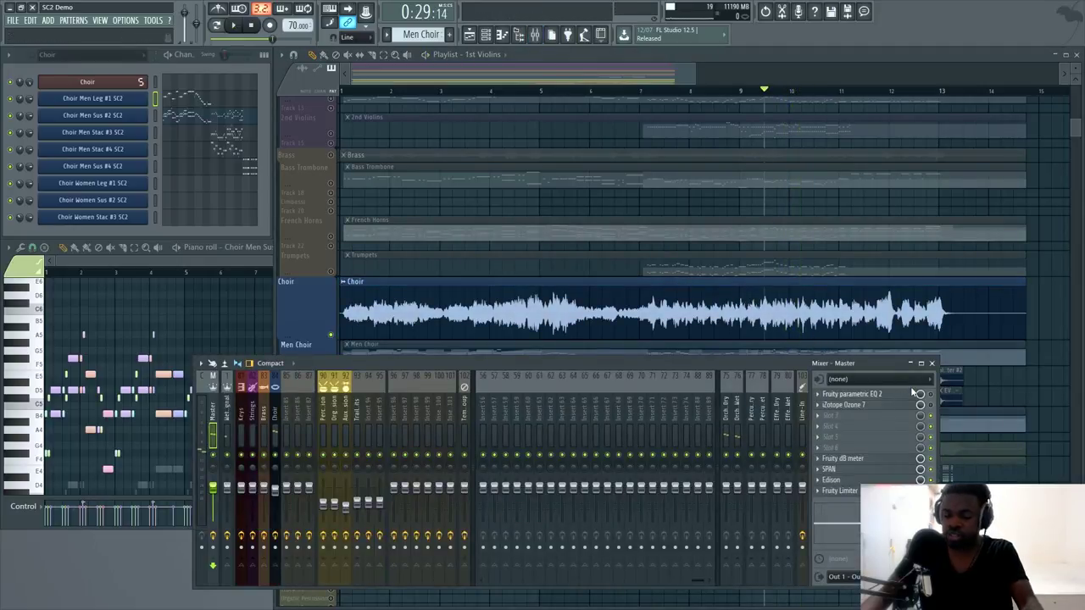
{"action": "left_click", "coordinate": [1020, 393]}
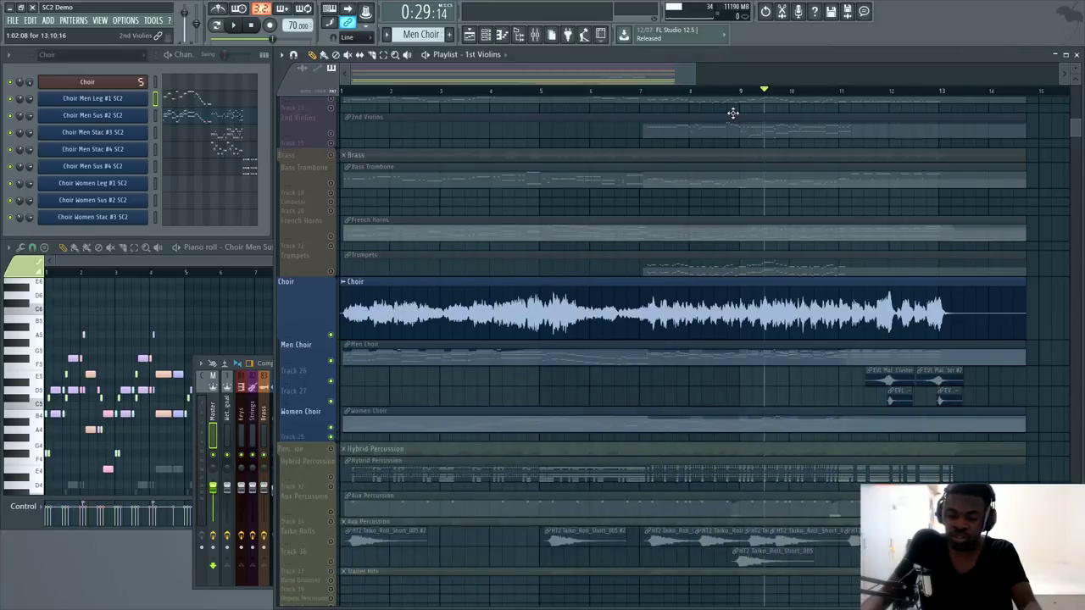
{"action": "key", "text": "space"}
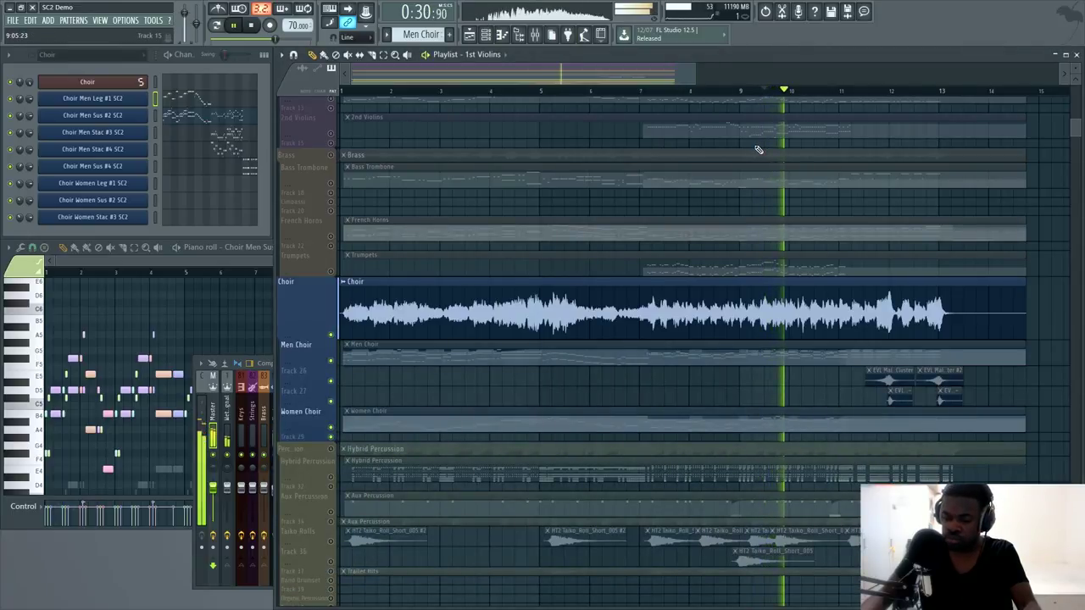
{"action": "key", "text": "space"}
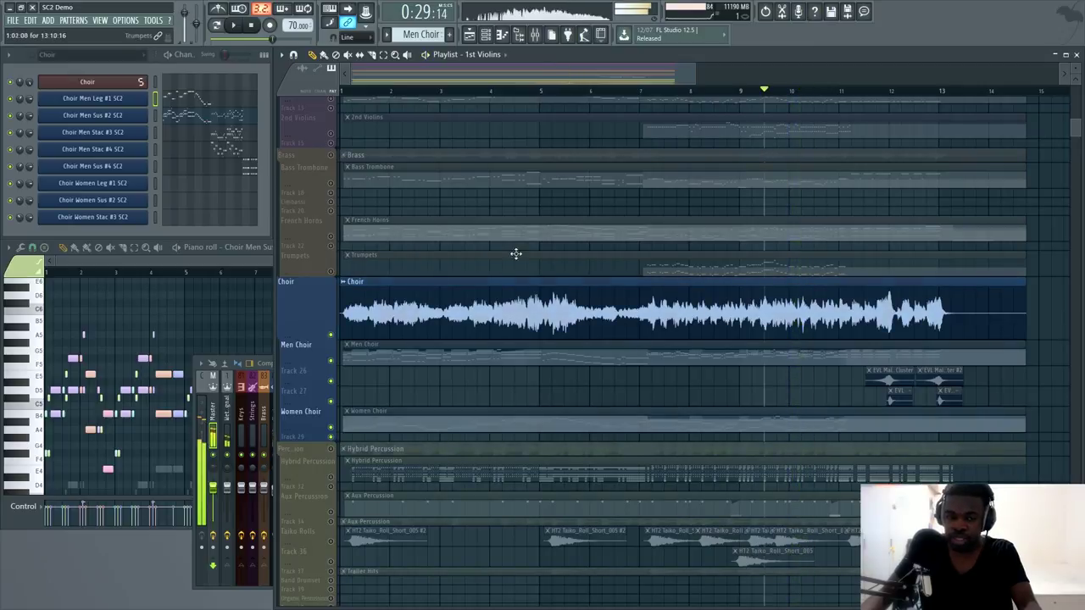
- Unmute the strings, brass and percussion tracks in the playlist to bring back the full arrangement
{"action": "scroll", "coordinate": [648, 108], "scroll_direction": "down", "scroll_amount": 2}
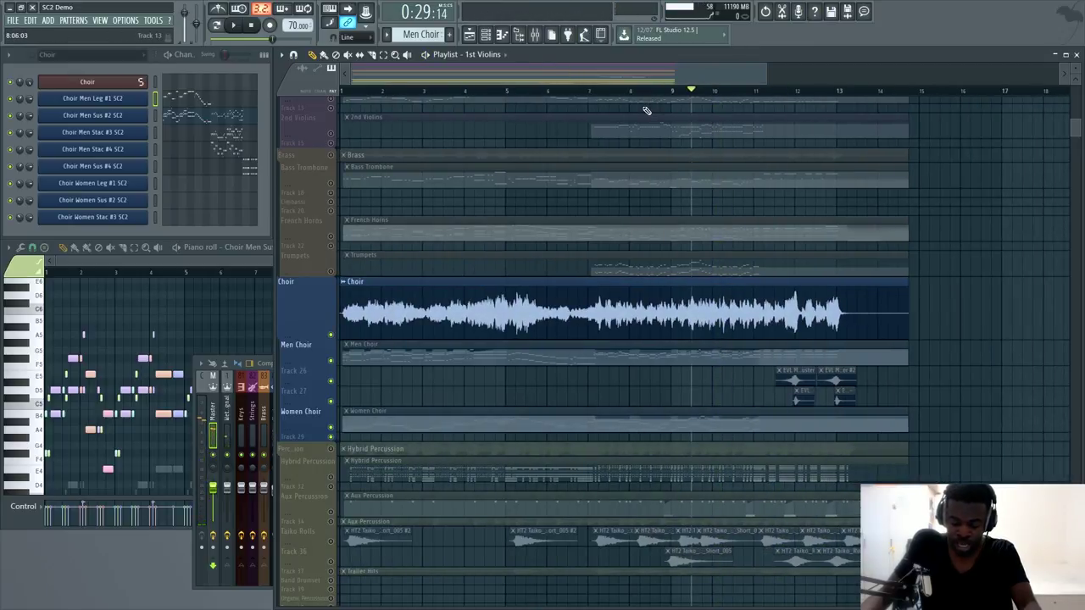
{"action": "left_click", "coordinate": [330, 236]}
{"action": "scroll", "coordinate": [374, 220], "scroll_direction": "up", "scroll_amount": 3}
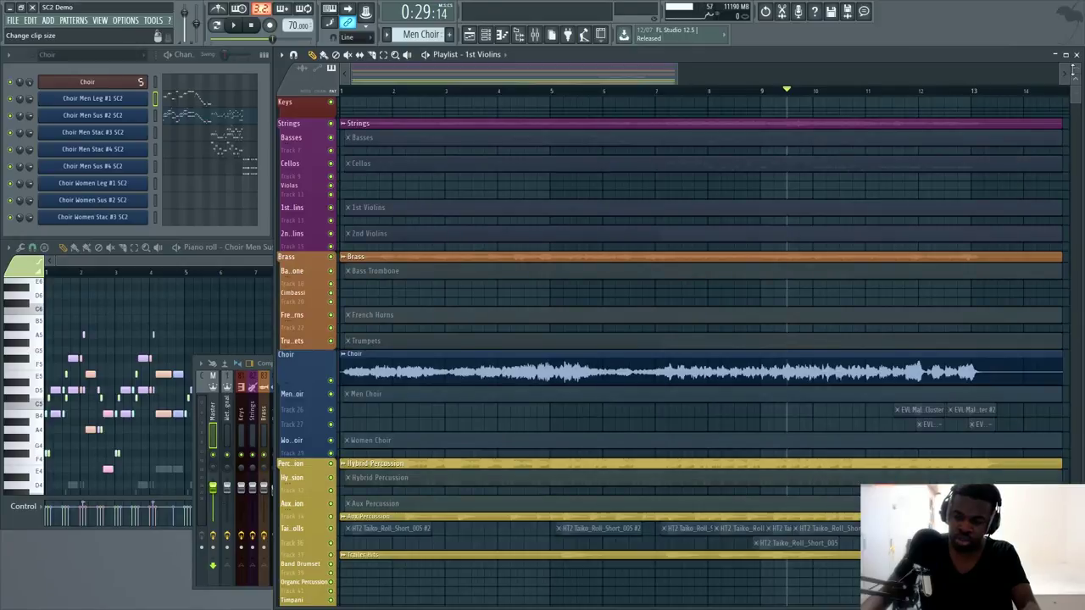
{"action": "scroll", "coordinate": [444, 198], "scroll_direction": "up", "scroll_amount": 1}
{"action": "scroll", "coordinate": [773, 325], "scroll_direction": "down", "scroll_amount": 8}
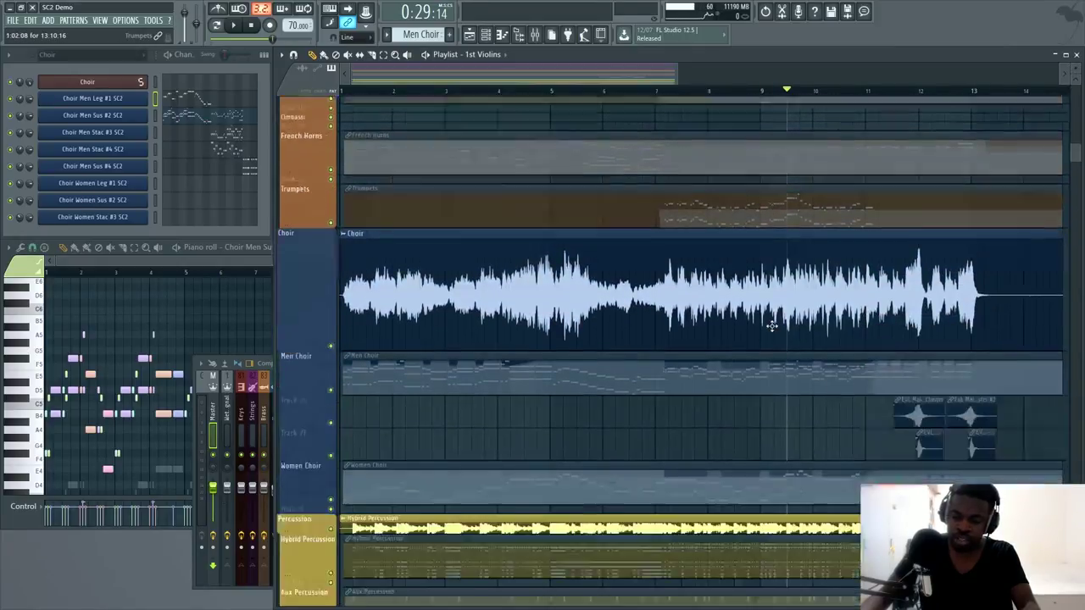
- Reduce the height of the enlarged Choir audio track in the playlist, bringing it closer to the other section tracks
{"action": "scroll", "coordinate": [772, 326], "scroll_direction": "up", "scroll_amount": 8}
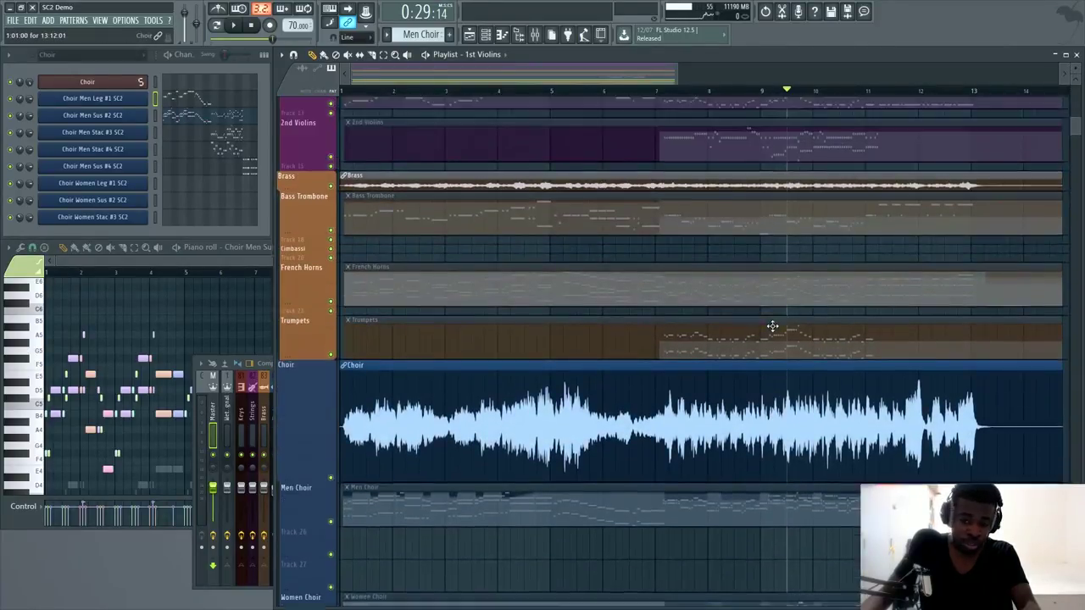
{"action": "scroll", "coordinate": [772, 325], "scroll_direction": "down", "scroll_amount": 4}
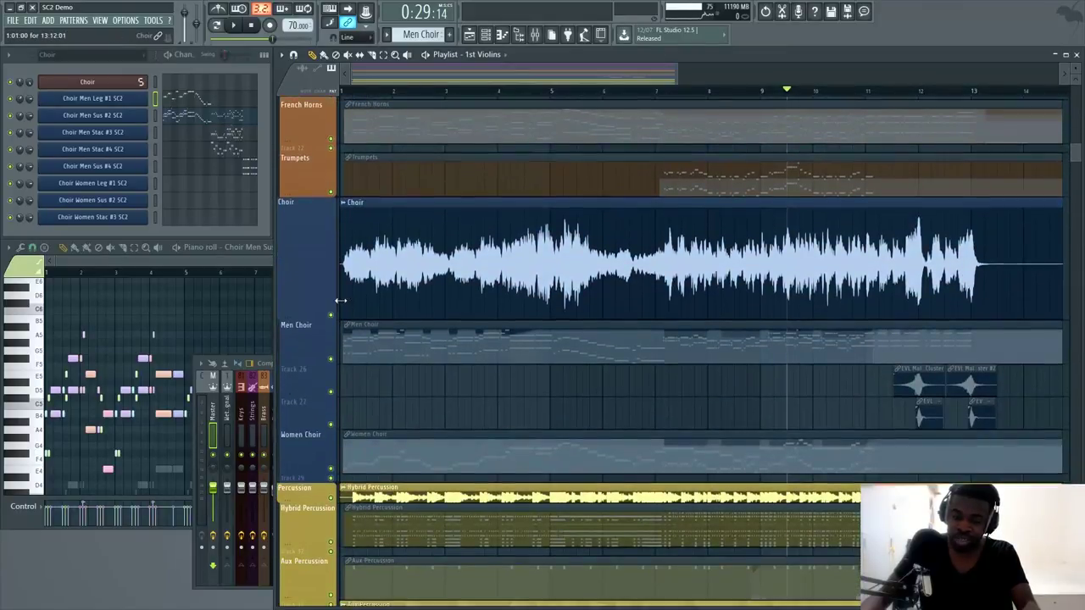
{"action": "right_click", "coordinate": [325, 201]}
{"action": "mouse_move", "coordinate": [339, 276]}
{"action": "left_click", "coordinate": [436, 287]}
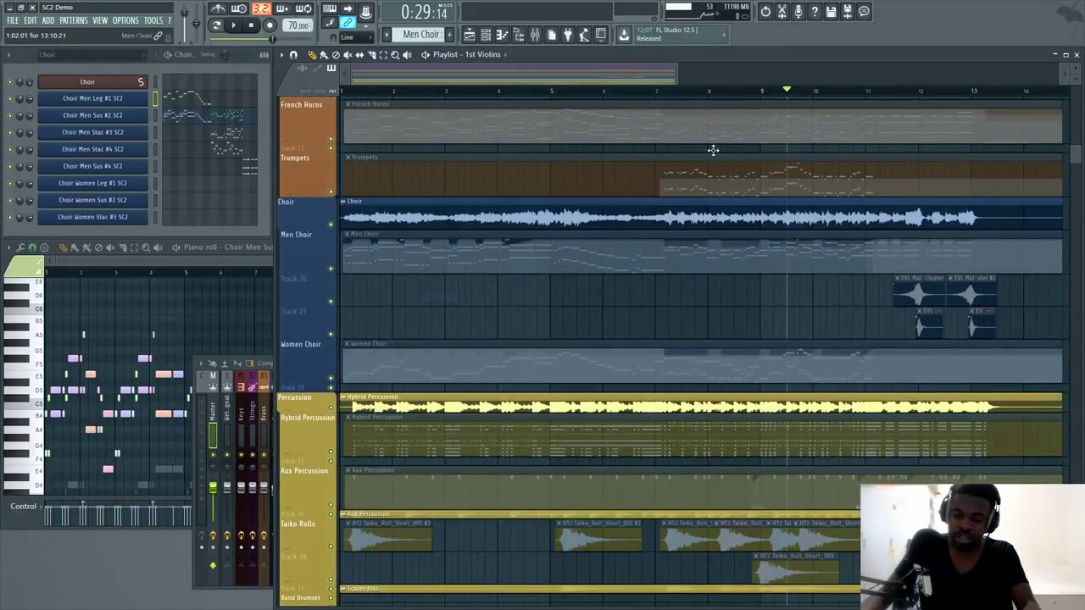
- Examine the playlist's brass and string tracks above the choir, from Trumpets and French Horns up to Basses
{"action": "scroll", "coordinate": [496, 252], "scroll_direction": "down", "scroll_amount": 1}
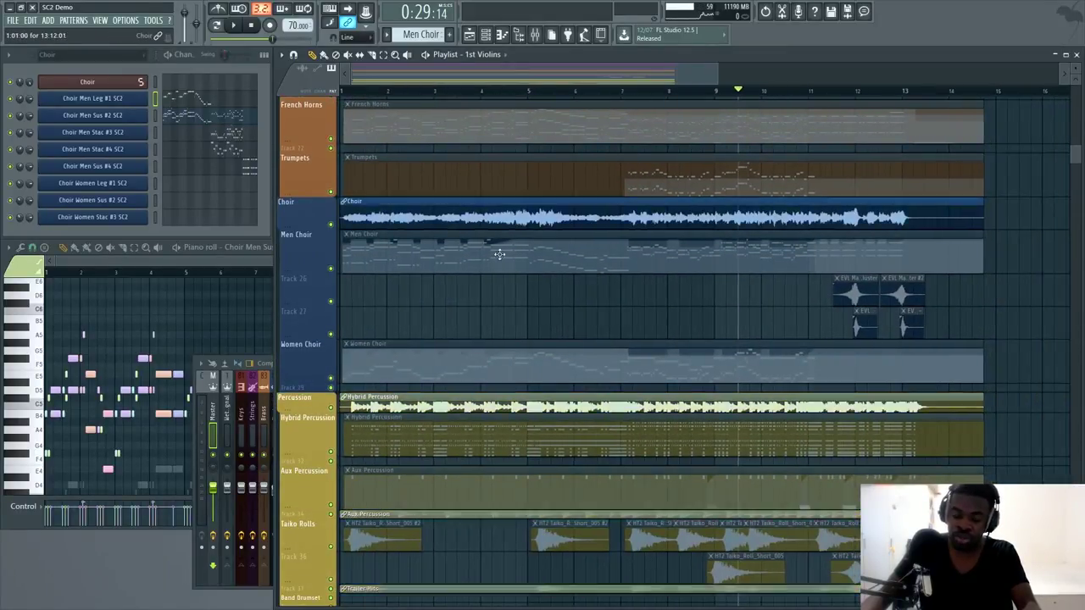
{"action": "scroll", "coordinate": [490, 288], "scroll_direction": "up", "scroll_amount": 3}
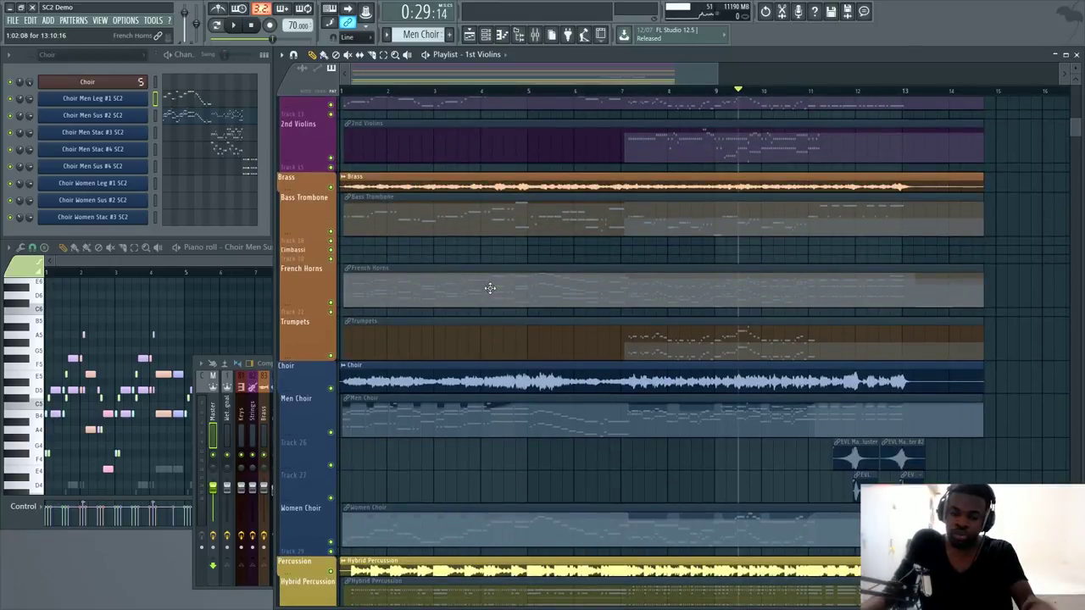
{"action": "scroll", "coordinate": [500, 284], "scroll_direction": "up", "scroll_amount": 4}
{"action": "scroll", "coordinate": [479, 300], "scroll_direction": "down", "scroll_amount": 1}
{"action": "scroll", "coordinate": [511, 288], "scroll_direction": "up", "scroll_amount": 1}
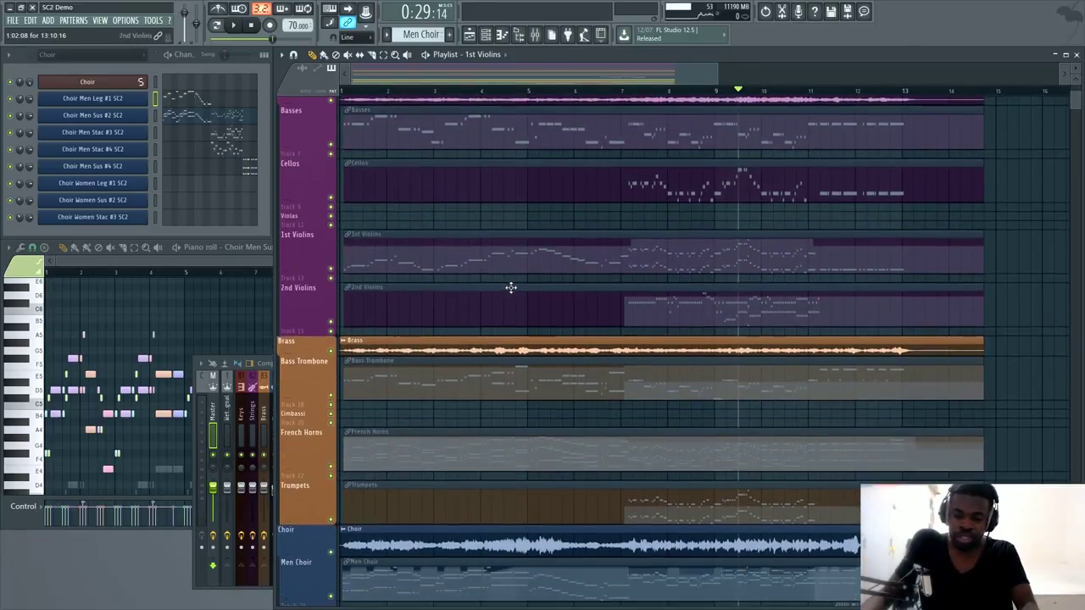
{"action": "scroll", "coordinate": [540, 293], "scroll_direction": "up", "scroll_amount": 1}
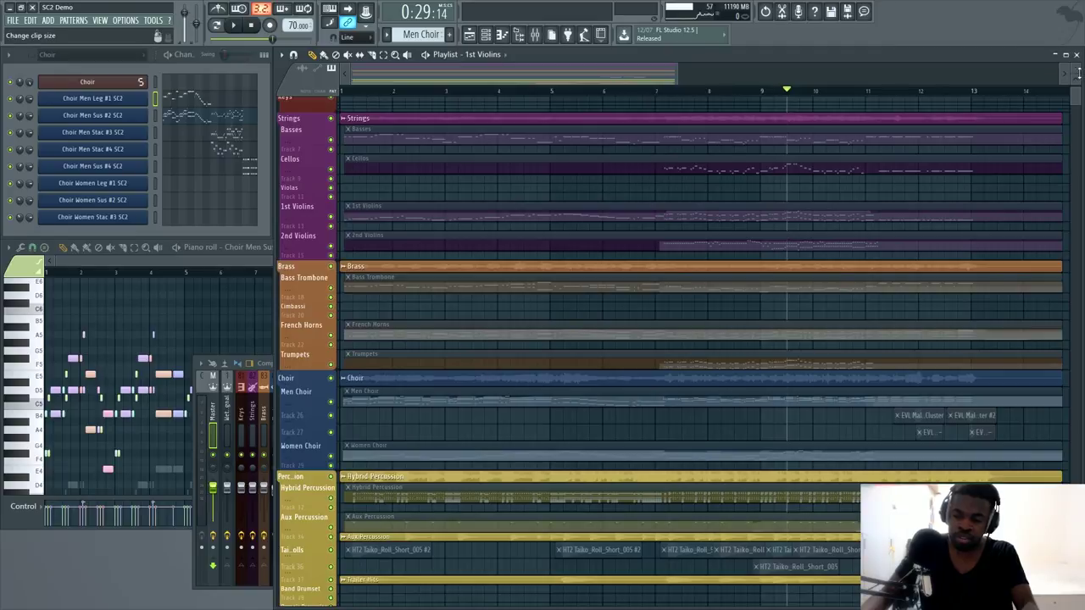
{"action": "scroll", "coordinate": [603, 249], "scroll_direction": "up", "scroll_amount": 1}
{"action": "scroll", "coordinate": [1069, 74], "scroll_direction": "up", "scroll_amount": 2}
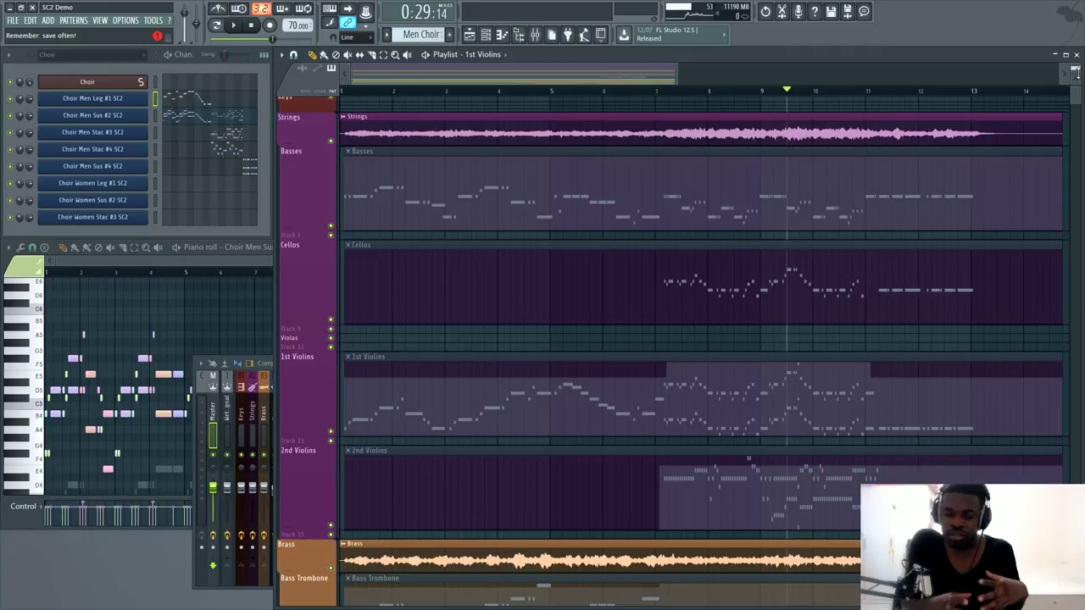
- Examine the Men Choir and Women Choir parts alongside the strings, brass and percussion across the whole arrangement
{"action": "scroll", "coordinate": [696, 247], "scroll_direction": "down", "scroll_amount": 10}
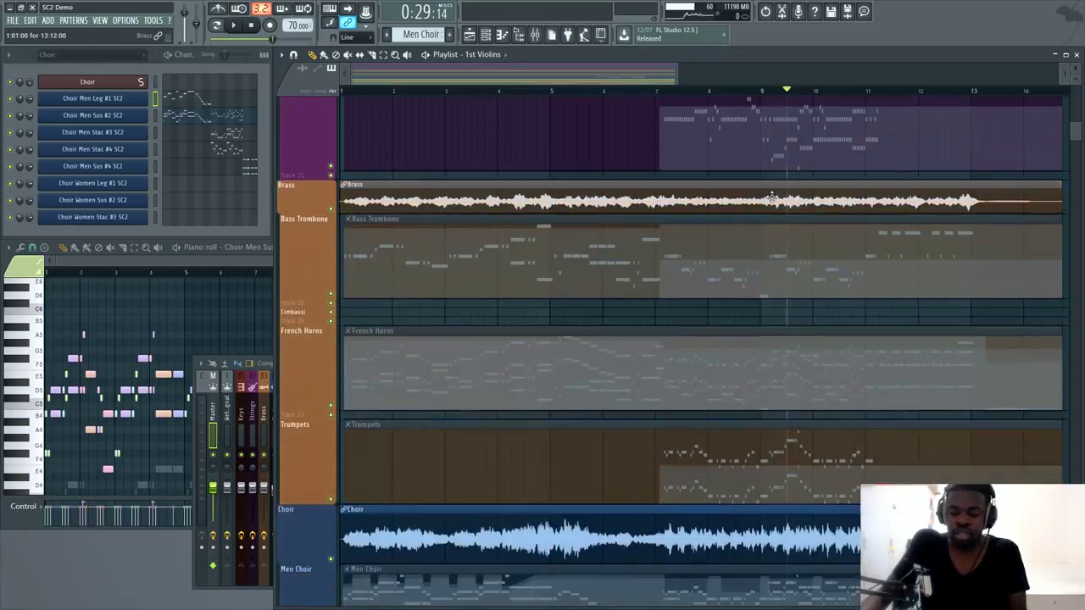
{"action": "scroll", "coordinate": [696, 246], "scroll_direction": "down", "scroll_amount": 5}
{"action": "scroll", "coordinate": [690, 249], "scroll_direction": "up", "scroll_amount": 4}
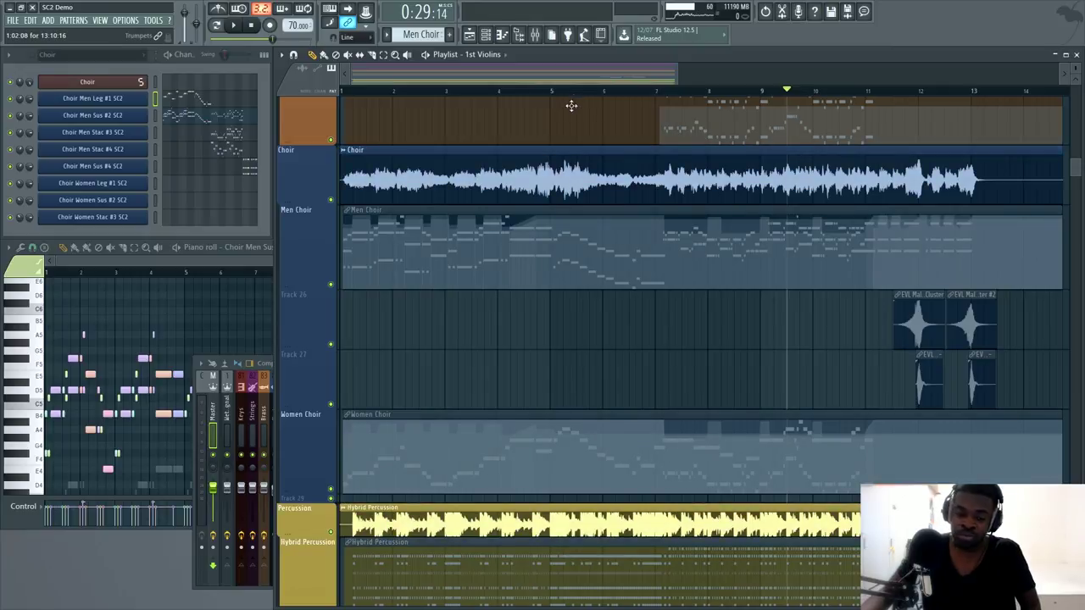
{"action": "scroll", "coordinate": [579, 98], "scroll_direction": "down", "scroll_amount": 1}
{"action": "scroll", "coordinate": [579, 99], "scroll_direction": "down", "scroll_amount": 1}
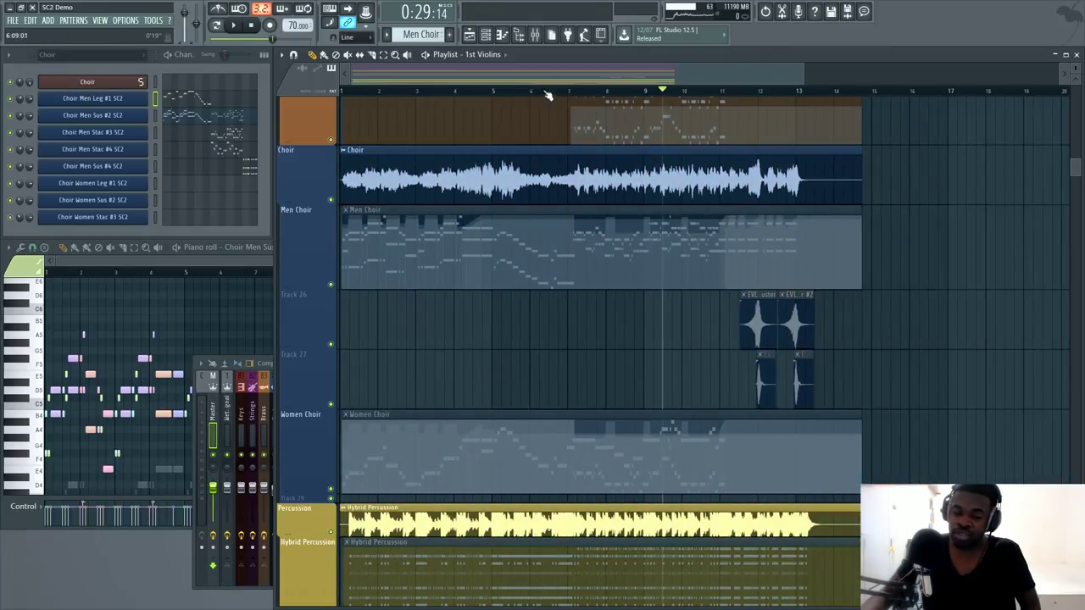
{"action": "scroll", "coordinate": [551, 92], "scroll_direction": "up", "scroll_amount": 3}
{"action": "scroll", "coordinate": [551, 93], "scroll_direction": "down", "scroll_amount": 1}
{"action": "scroll", "coordinate": [551, 93], "scroll_direction": "up", "scroll_amount": 1}
{"action": "scroll", "coordinate": [551, 93], "scroll_direction": "down", "scroll_amount": 2}
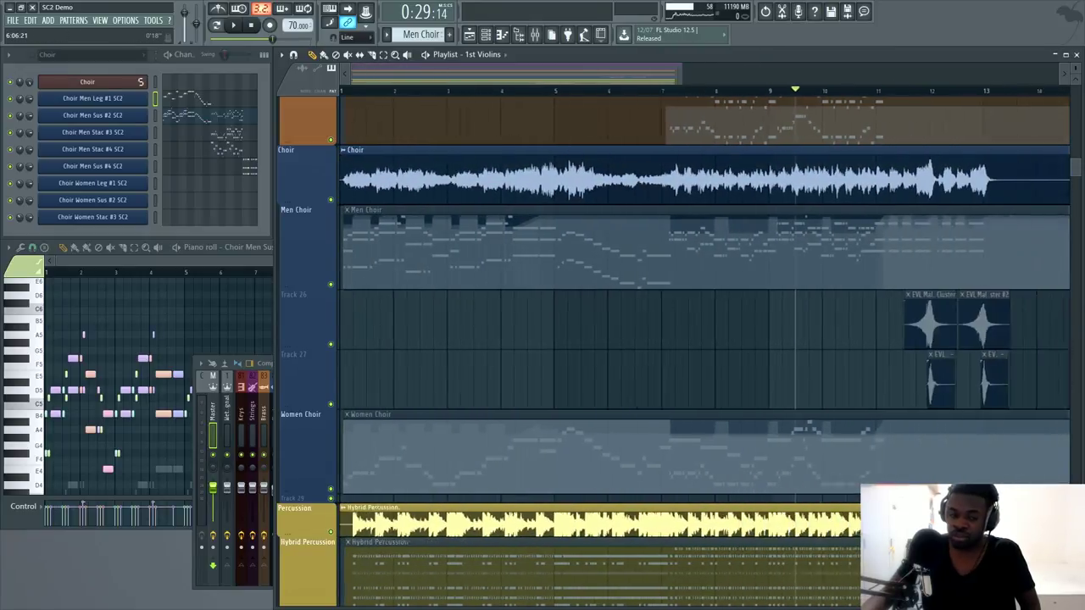
{"action": "scroll", "coordinate": [484, 286], "scroll_direction": "up", "scroll_amount": 8}
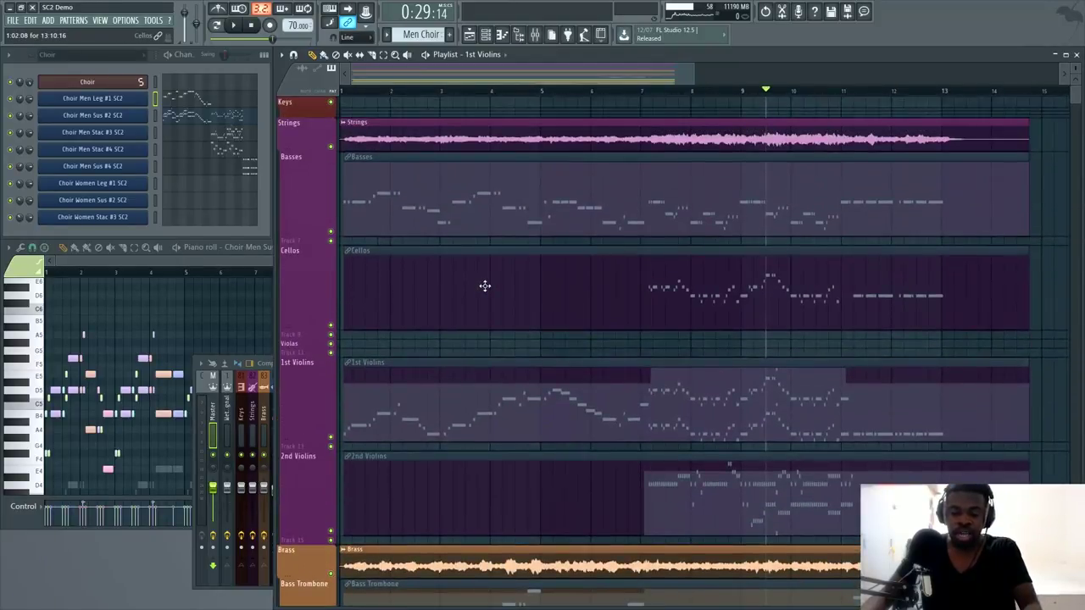
{"action": "scroll", "coordinate": [447, 341], "scroll_direction": "down", "scroll_amount": 3, "text": "alt"}
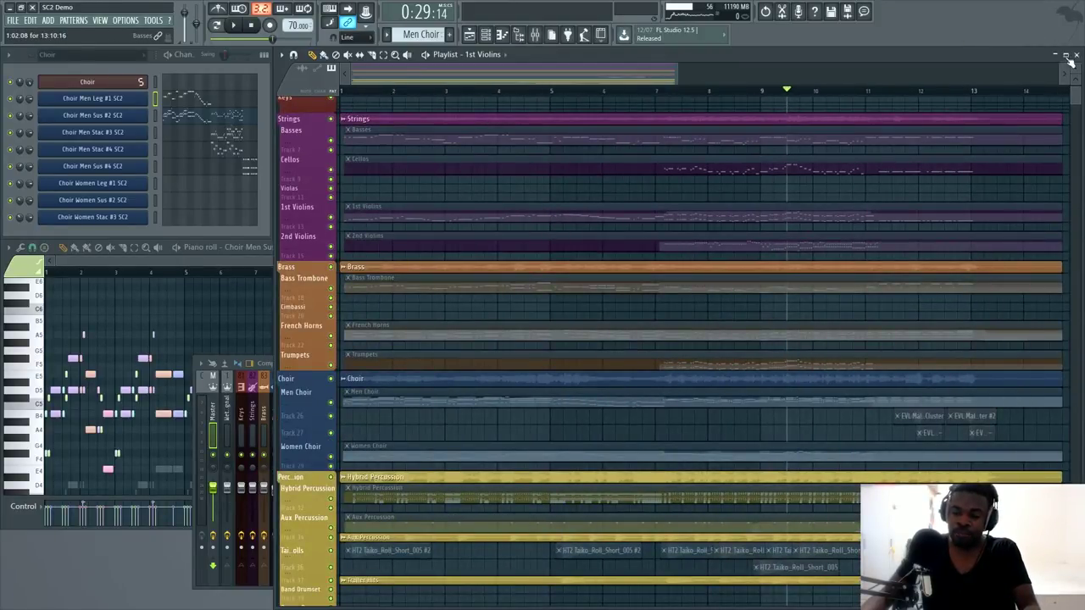
{"action": "scroll", "coordinate": [775, 181], "scroll_direction": "up", "scroll_amount": 5, "text": "alt"}
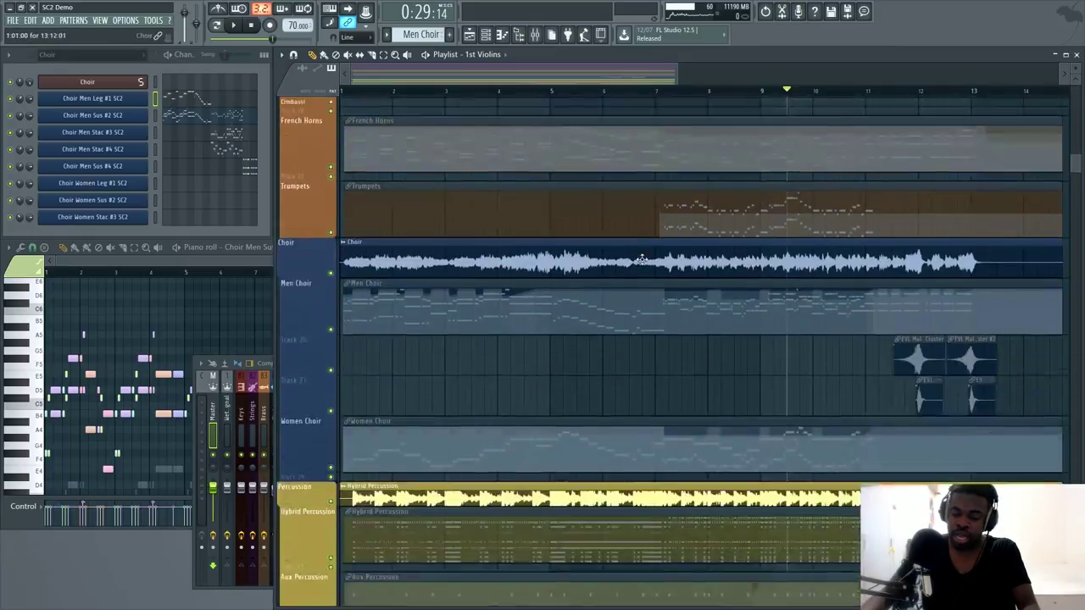
{"action": "scroll", "coordinate": [642, 210], "scroll_direction": "up", "scroll_amount": 2}
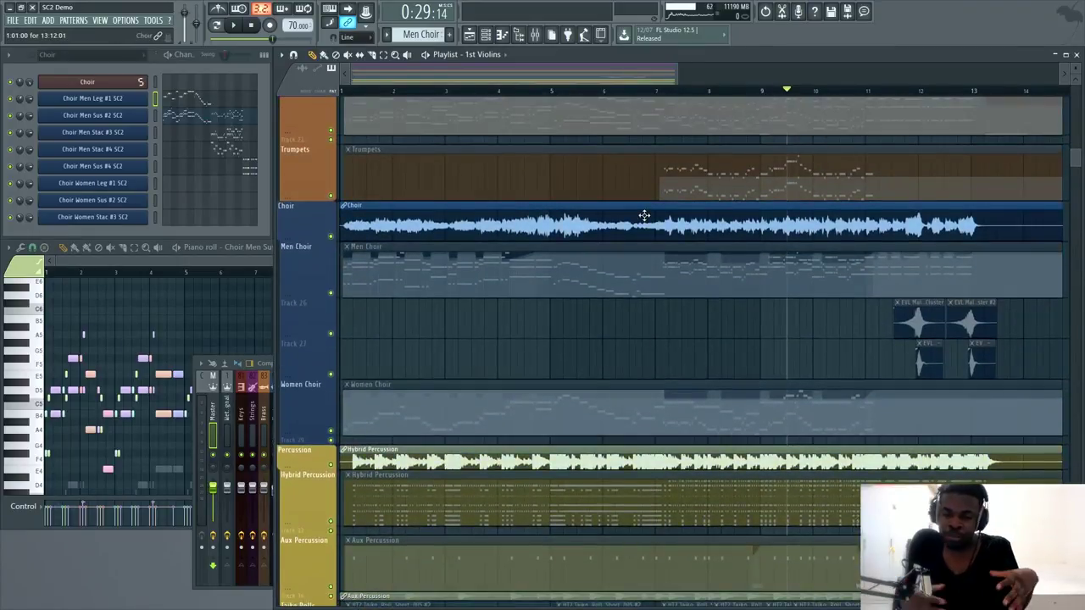